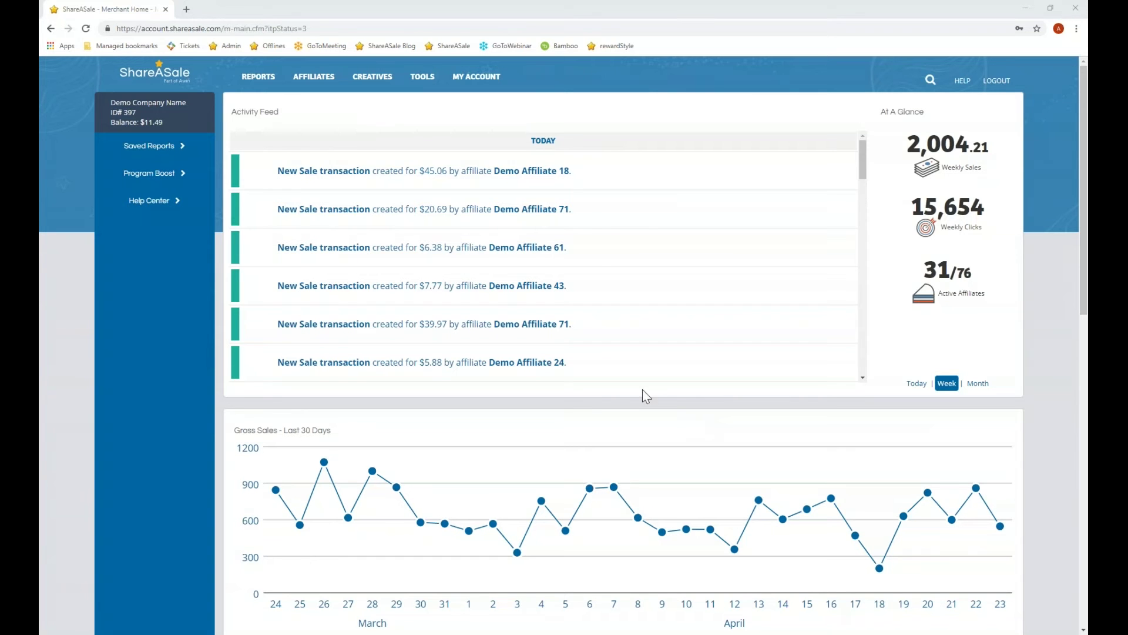
# Review the transactions and program updates in the dashboard's Activity Feed, from today's entries back to yesterday's
pyautogui.moveTo(344, 507)
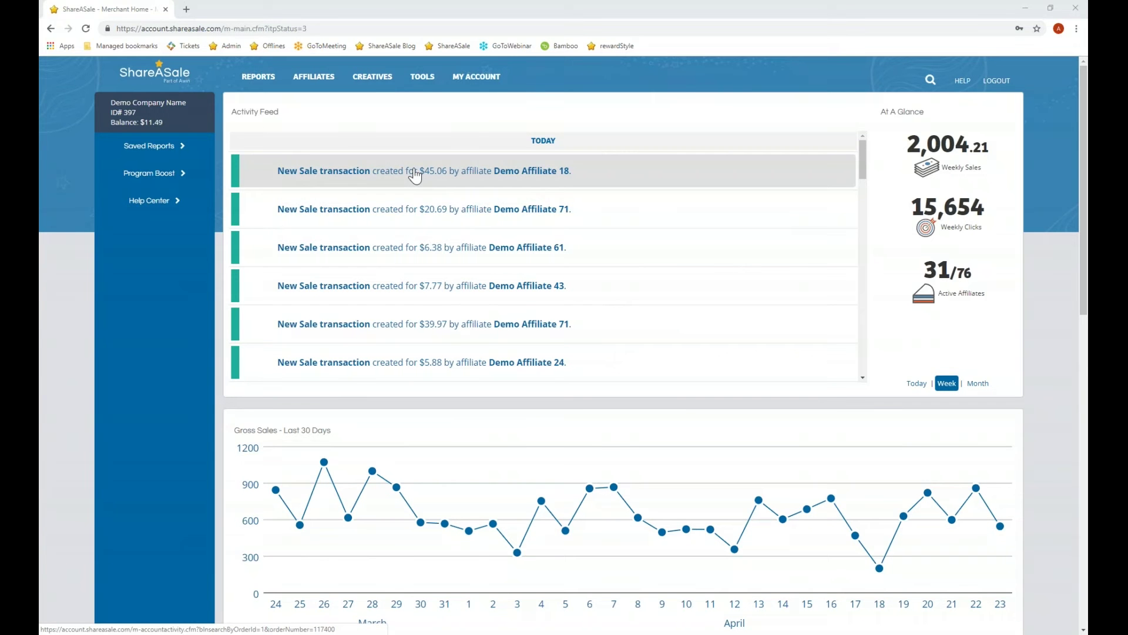
pyautogui.scroll(-6, 415, 175)
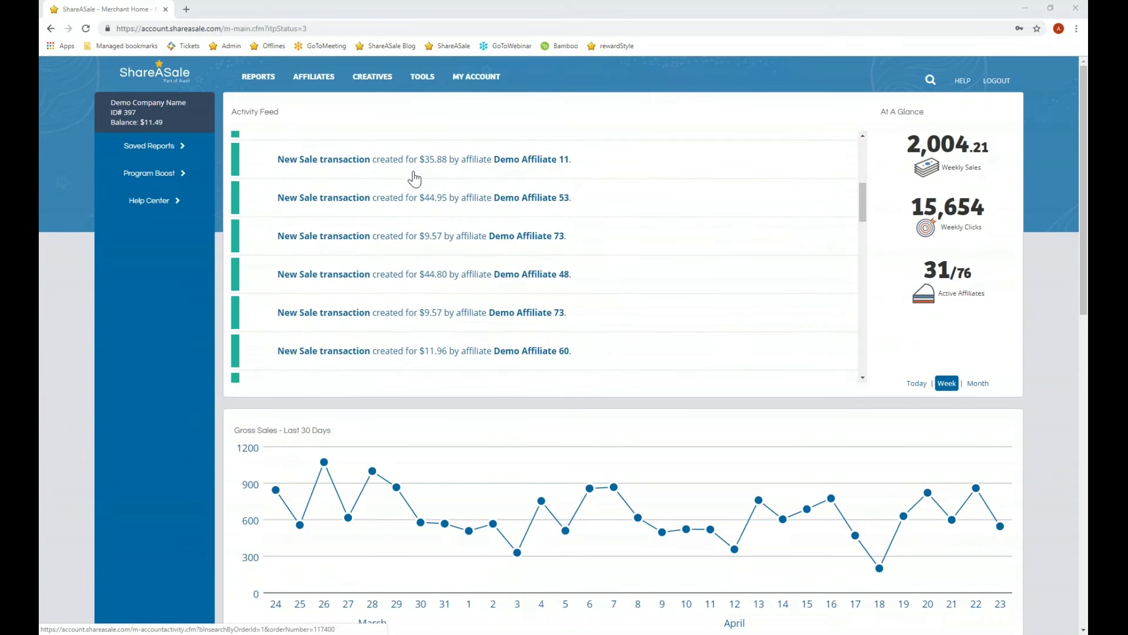
pyautogui.scroll(-5, 415, 176)
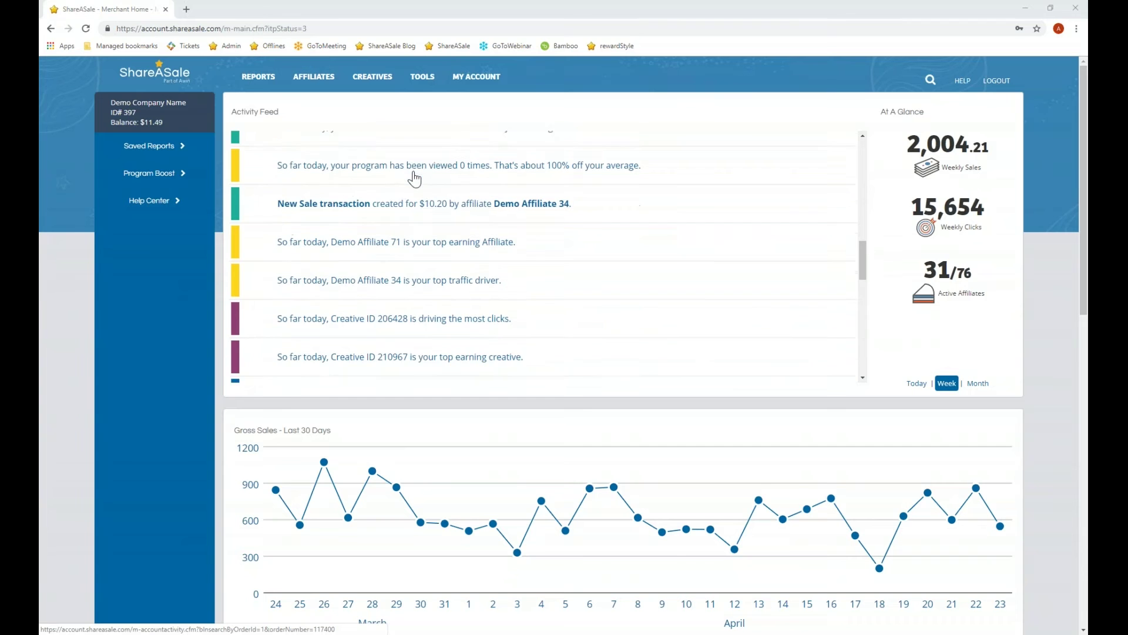
pyautogui.scroll(-6, 414, 178)
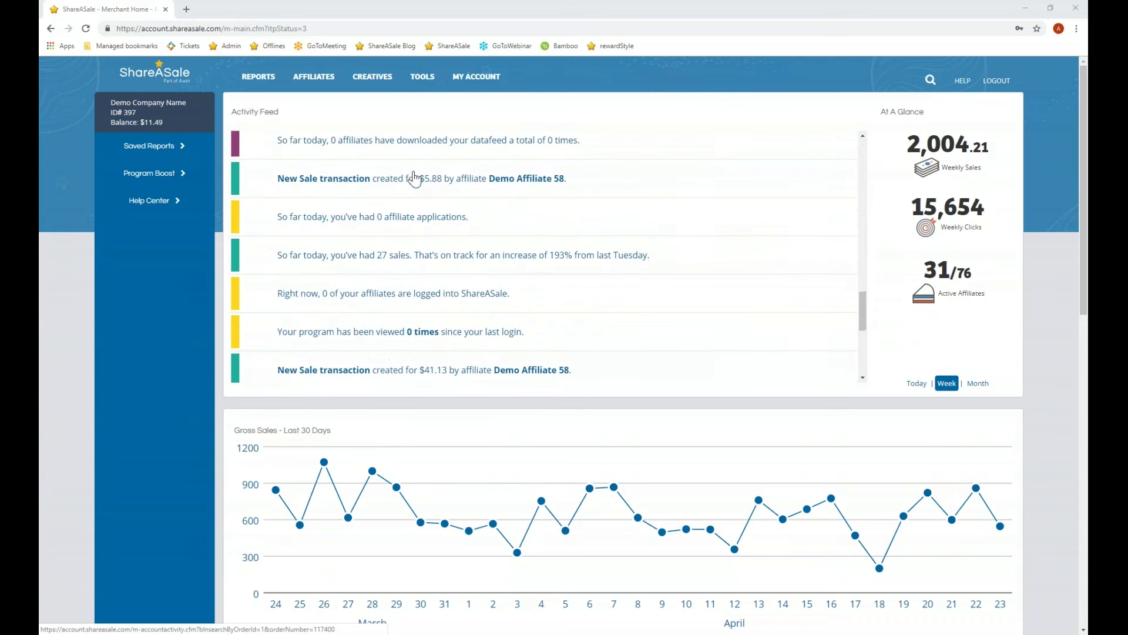
pyautogui.scroll(-6, 415, 178)
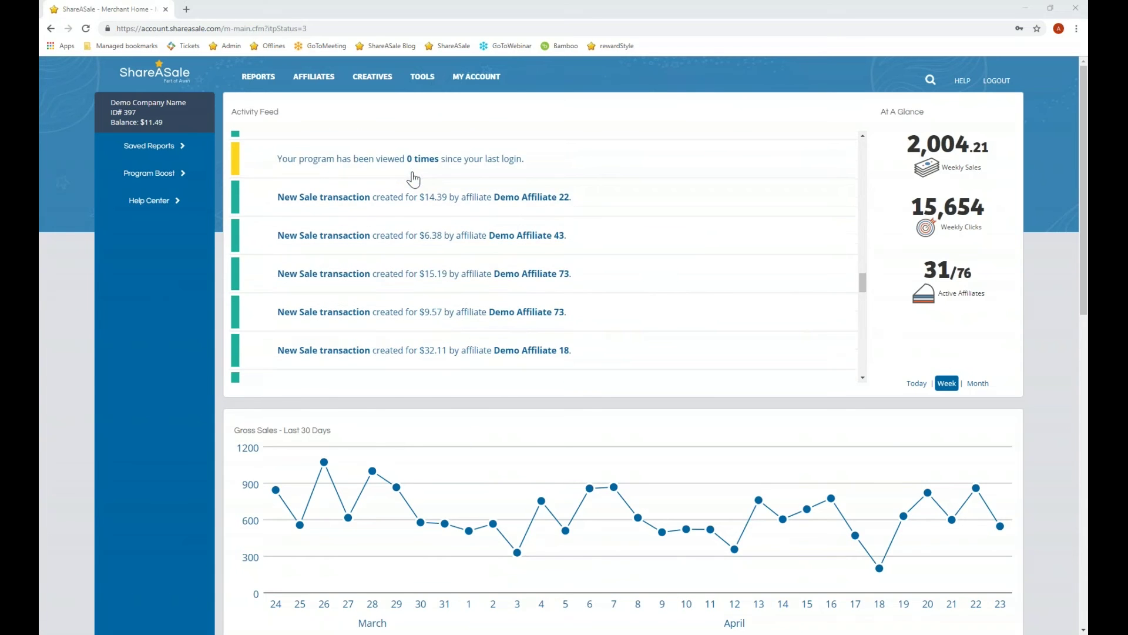
pyautogui.scroll(-6, 414, 178)
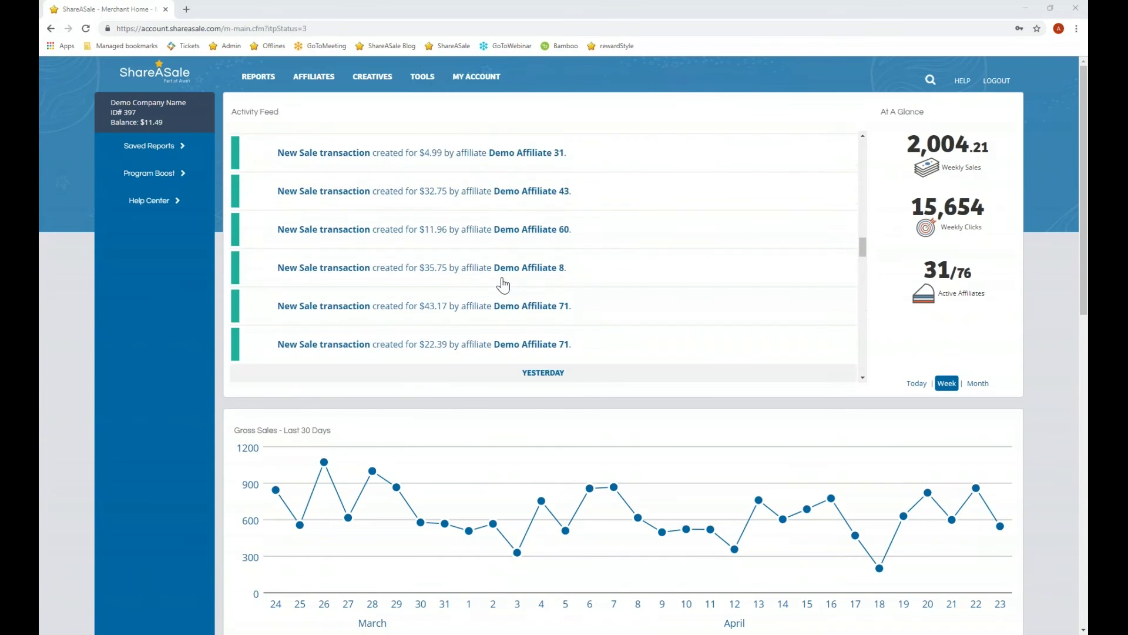
pyautogui.scroll(10, 503, 284)
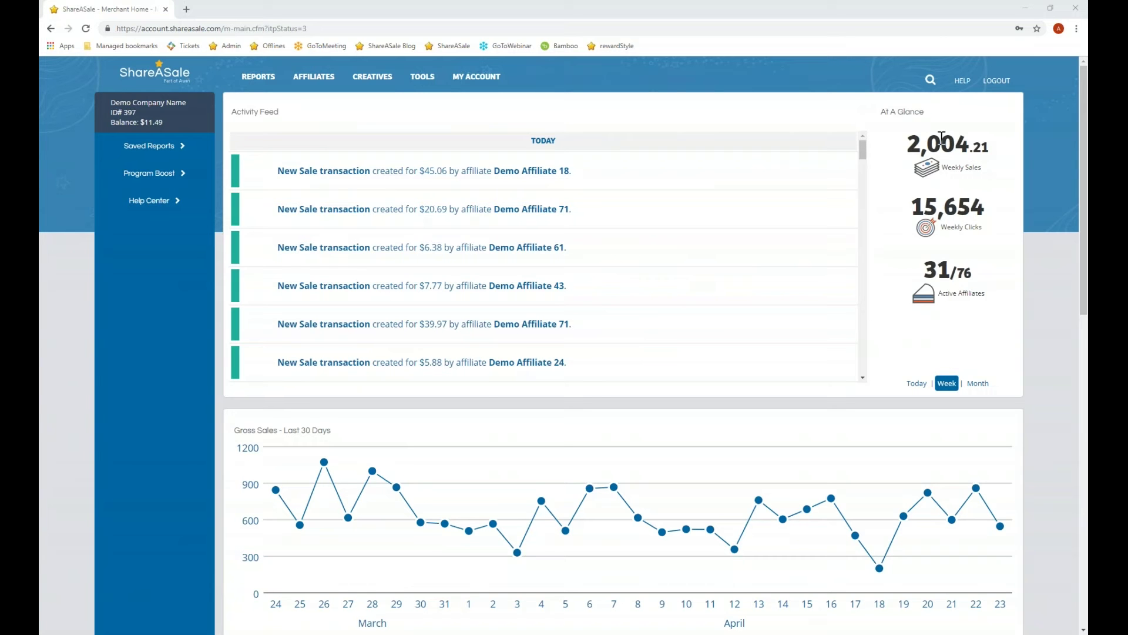
# View the At A Glance figures for today, the week and the month, leaving the range on Month
pyautogui.click(915, 384)
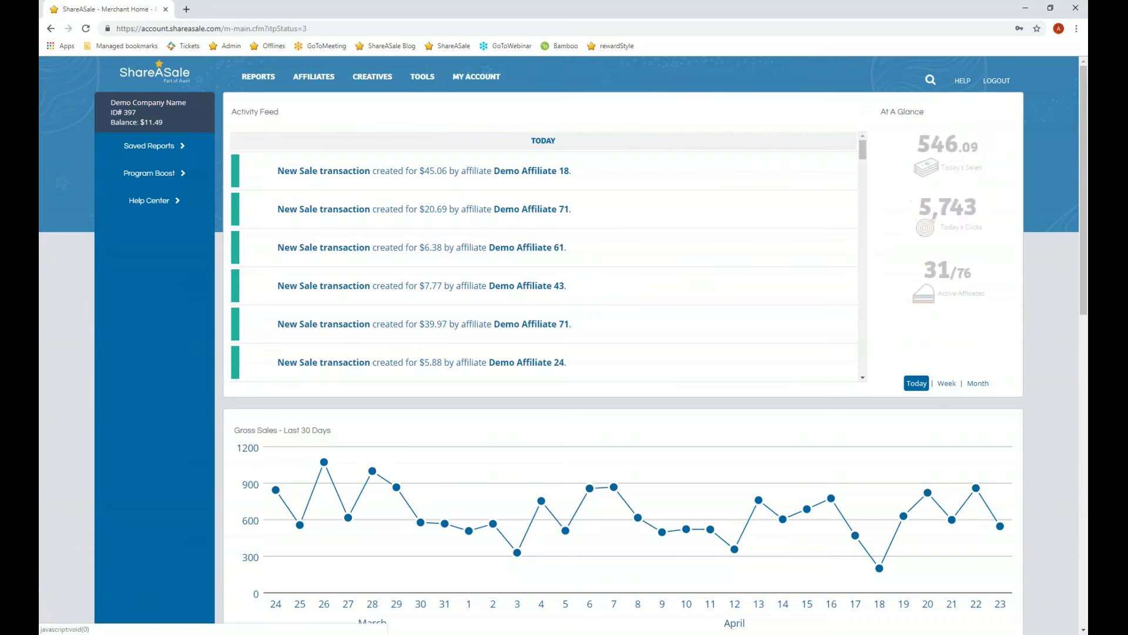
pyautogui.click(946, 383)
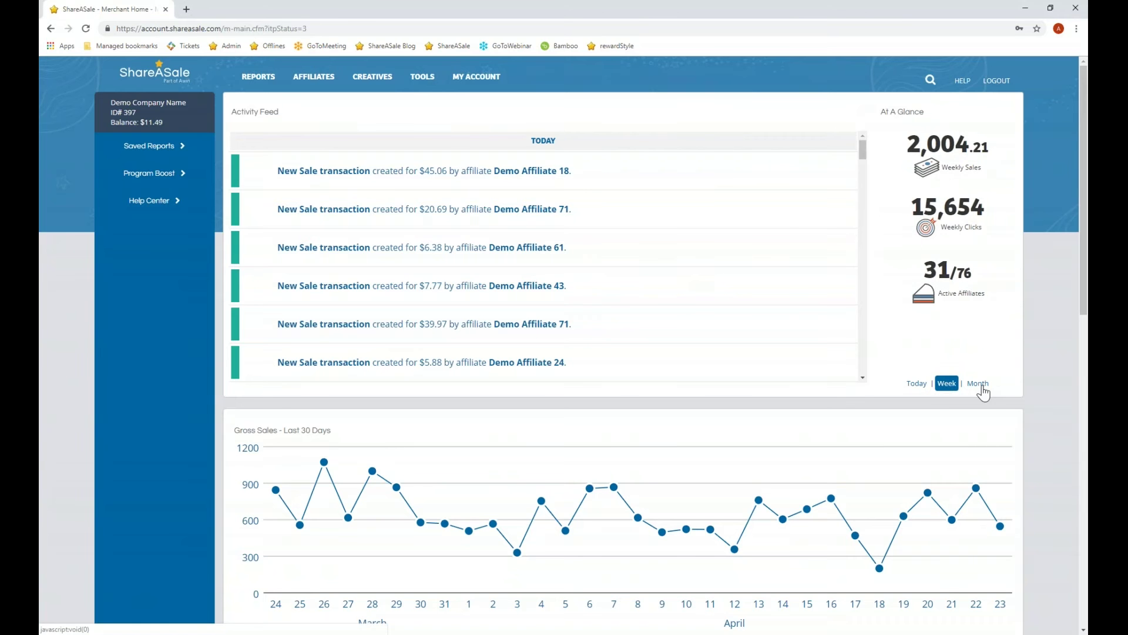
pyautogui.click(979, 385)
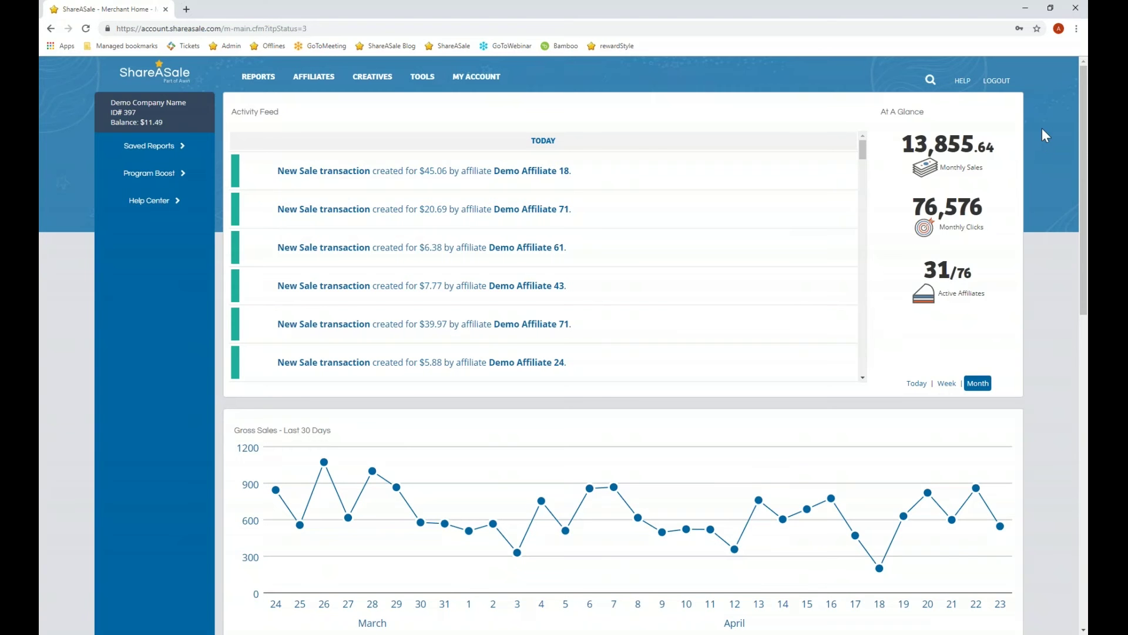
# Remove the Help Tickets and Blog tiles from the dashboard
pyautogui.scroll(-3, 185, 326)
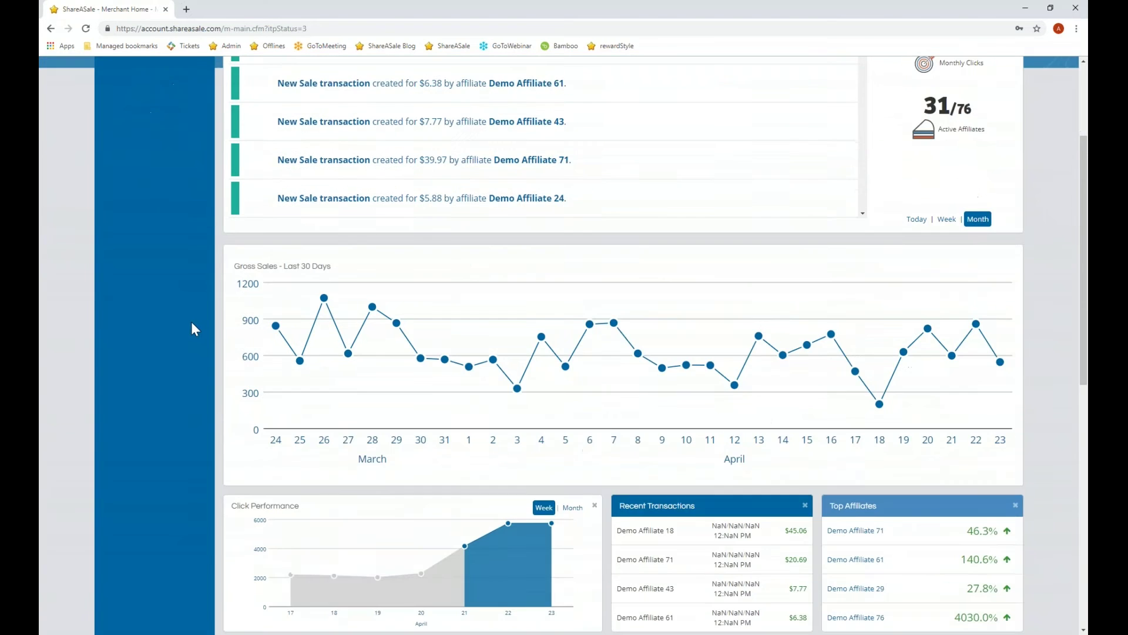
pyautogui.scroll(-2, 194, 328)
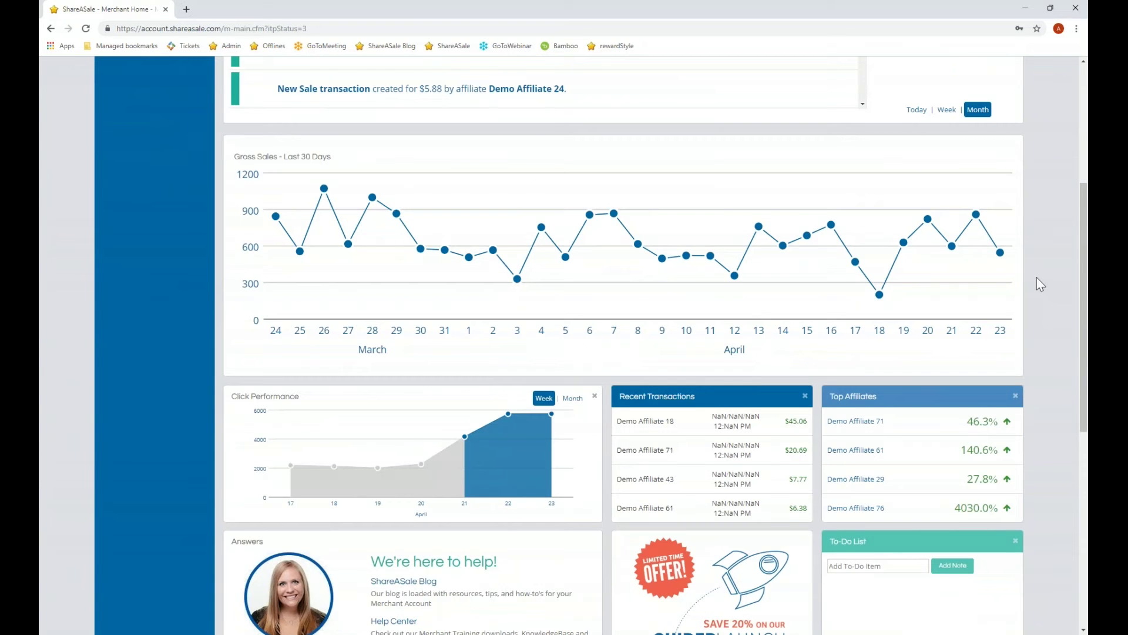
pyautogui.scroll(-3, 1037, 278)
pyautogui.scroll(-3, 1036, 277)
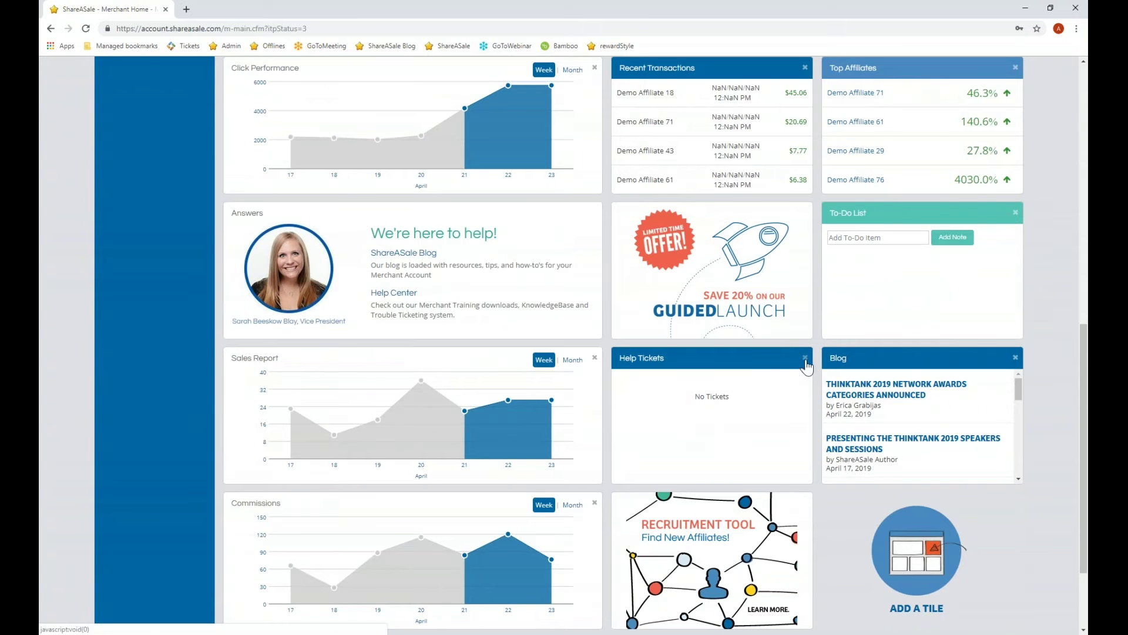
pyautogui.click(805, 357)
pyautogui.click(805, 358)
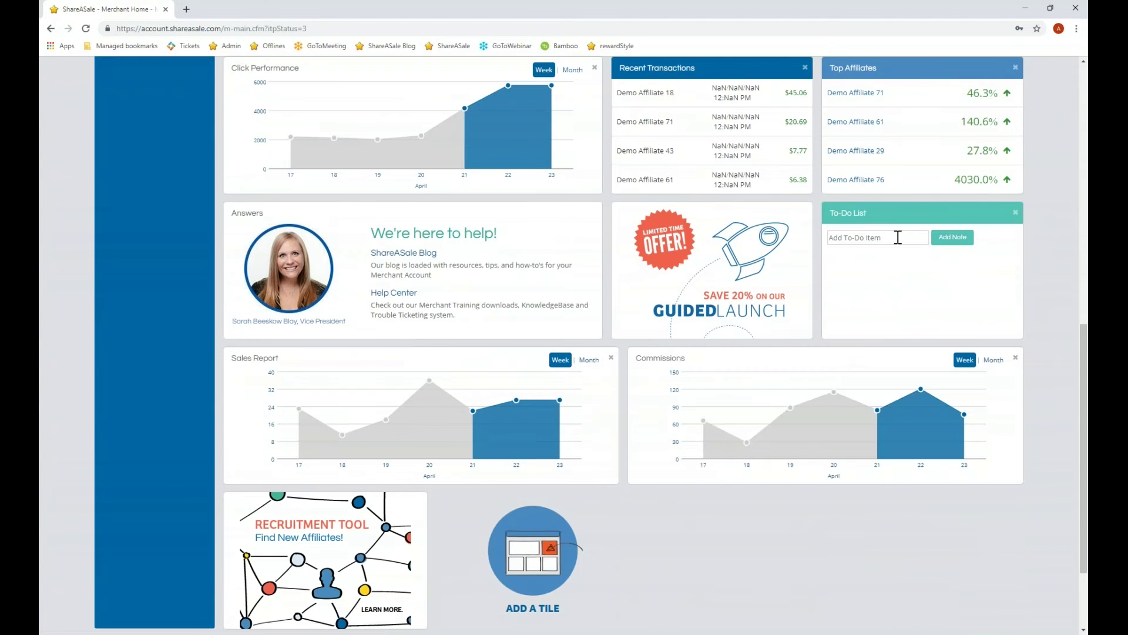
# Add the Help Tickets tile back to the dashboard and place it directly after the Click Performance tile
pyautogui.scroll(-3, 589, 448)
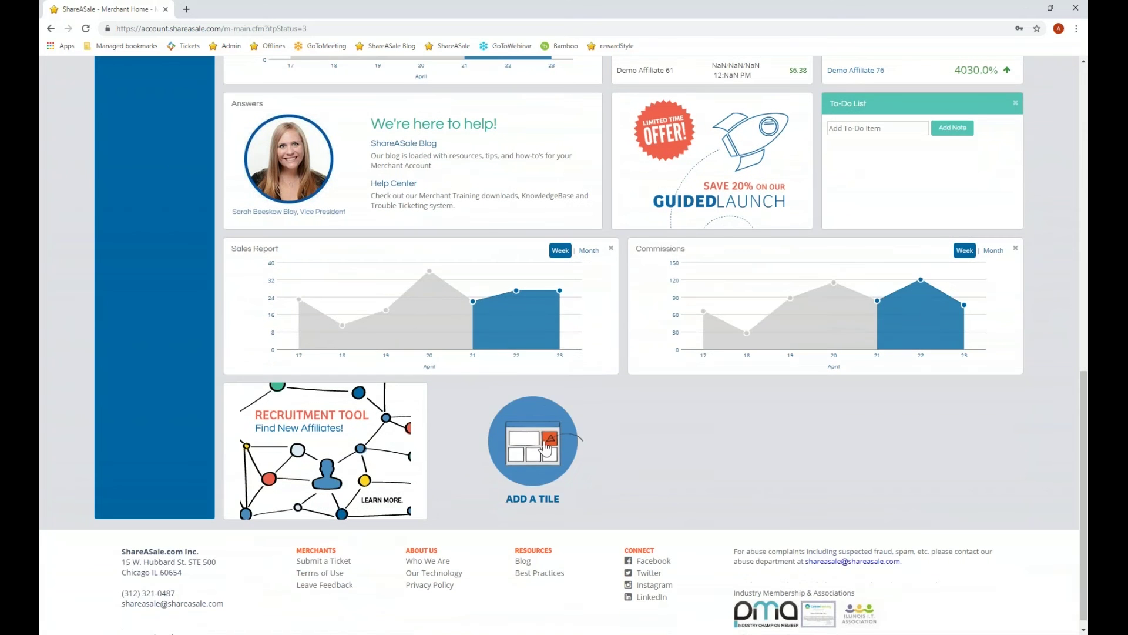
pyautogui.click(542, 447)
pyautogui.click(538, 352)
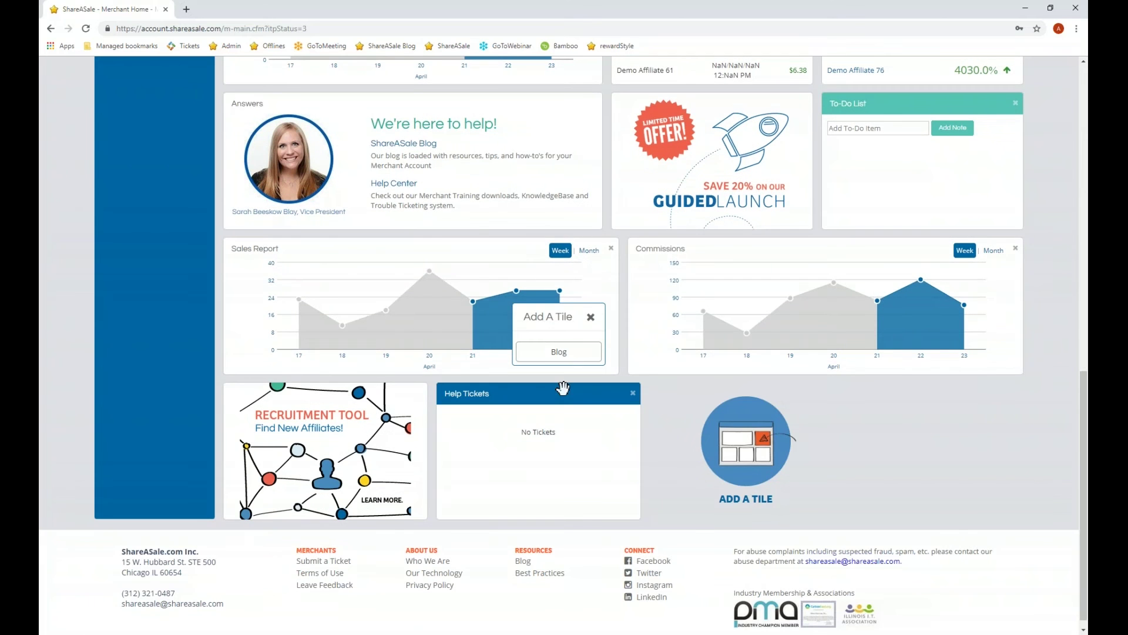
pyautogui.scroll(2, 596, 188)
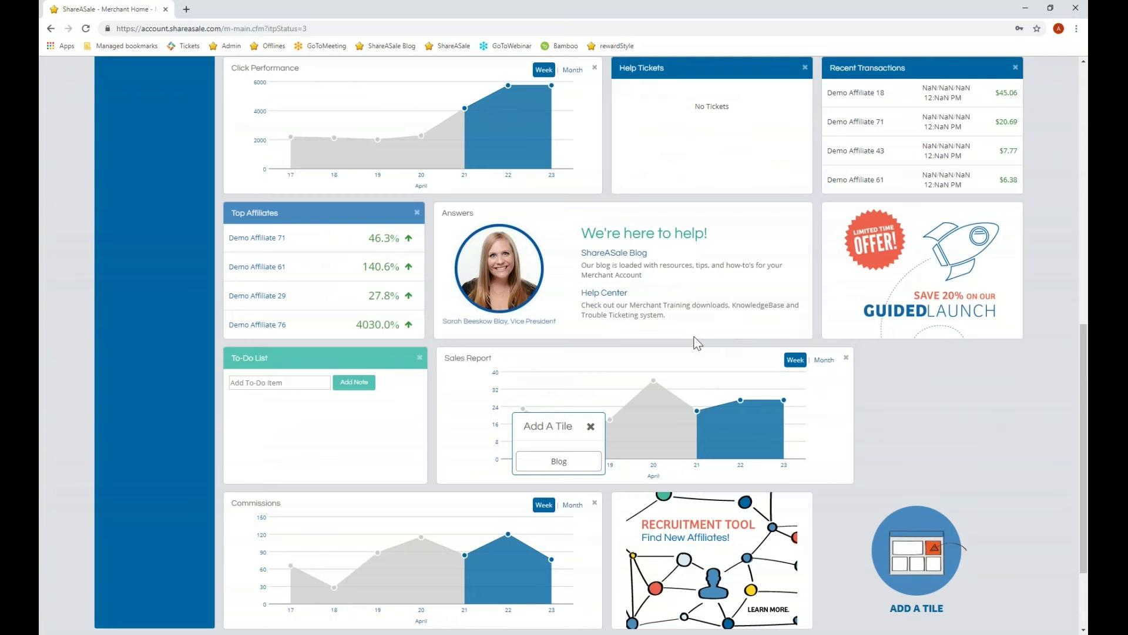
pyautogui.click(590, 427)
# Open the merchant's Account Details page
pyautogui.scroll(10, 587, 429)
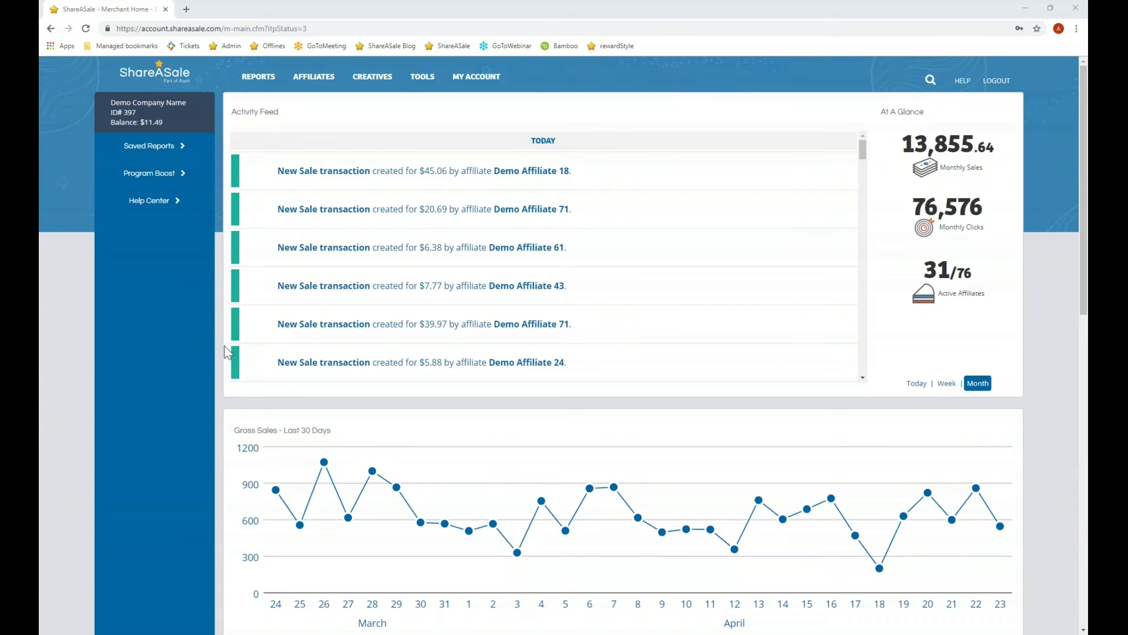
pyautogui.moveTo(476, 77)
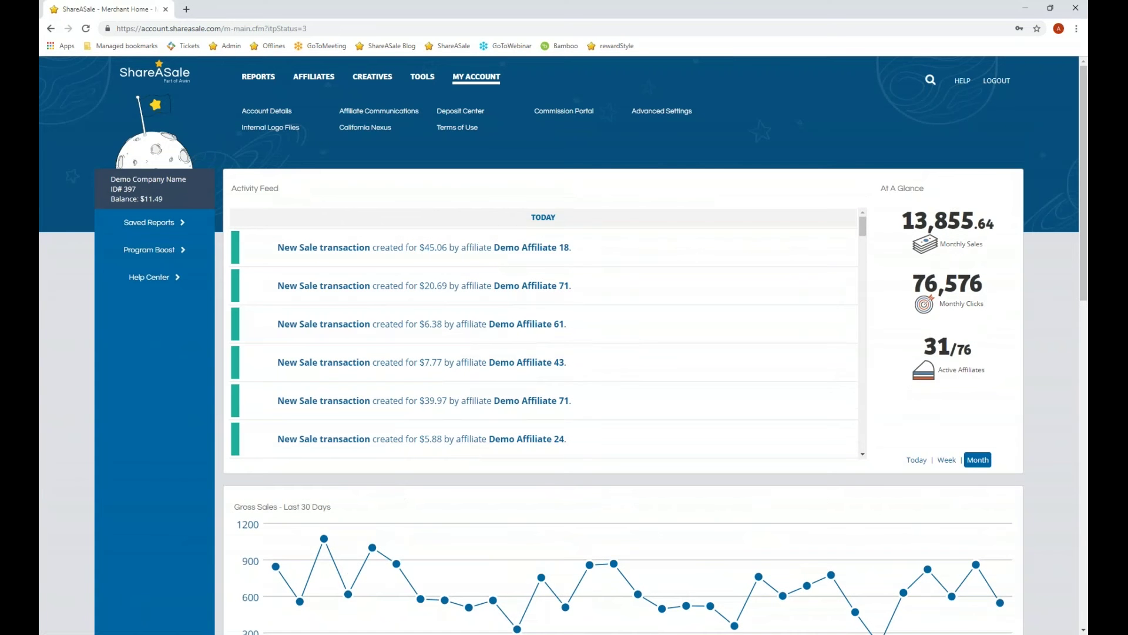
pyautogui.click(275, 111)
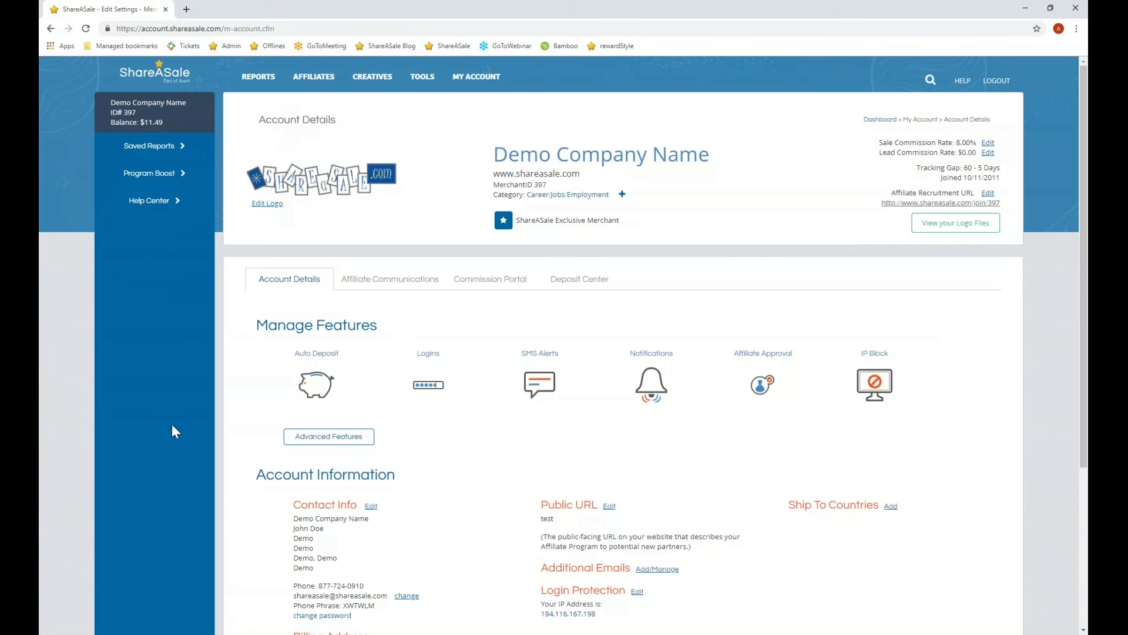
# Look at the alert options for an additional email address in the account information, and close them without adding one
pyautogui.scroll(-4, 178, 424)
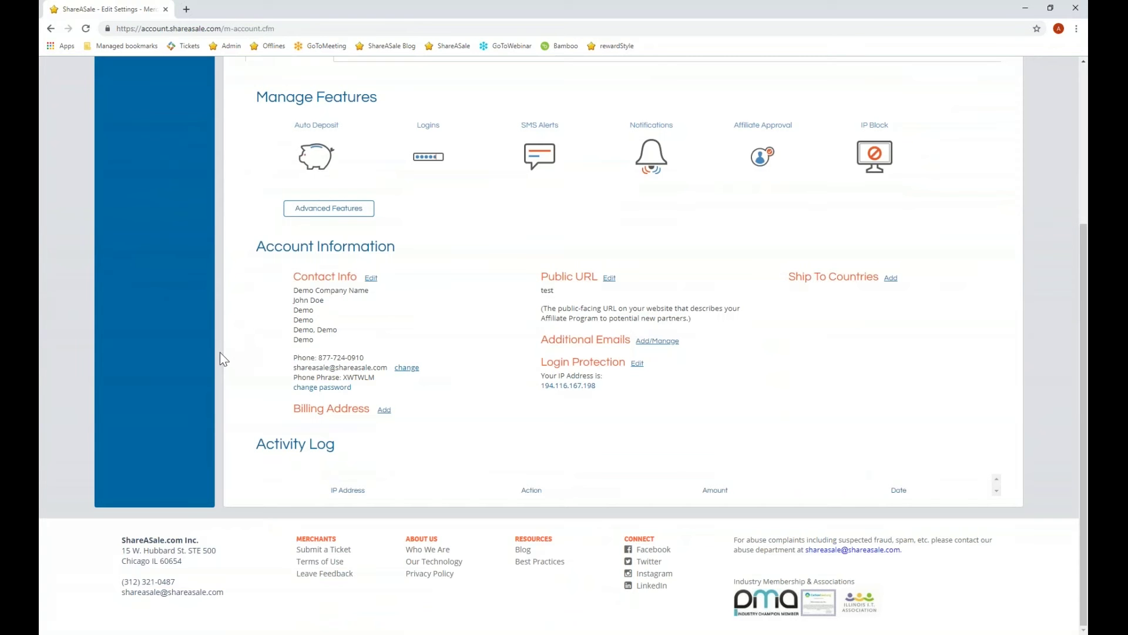
pyautogui.click(658, 341)
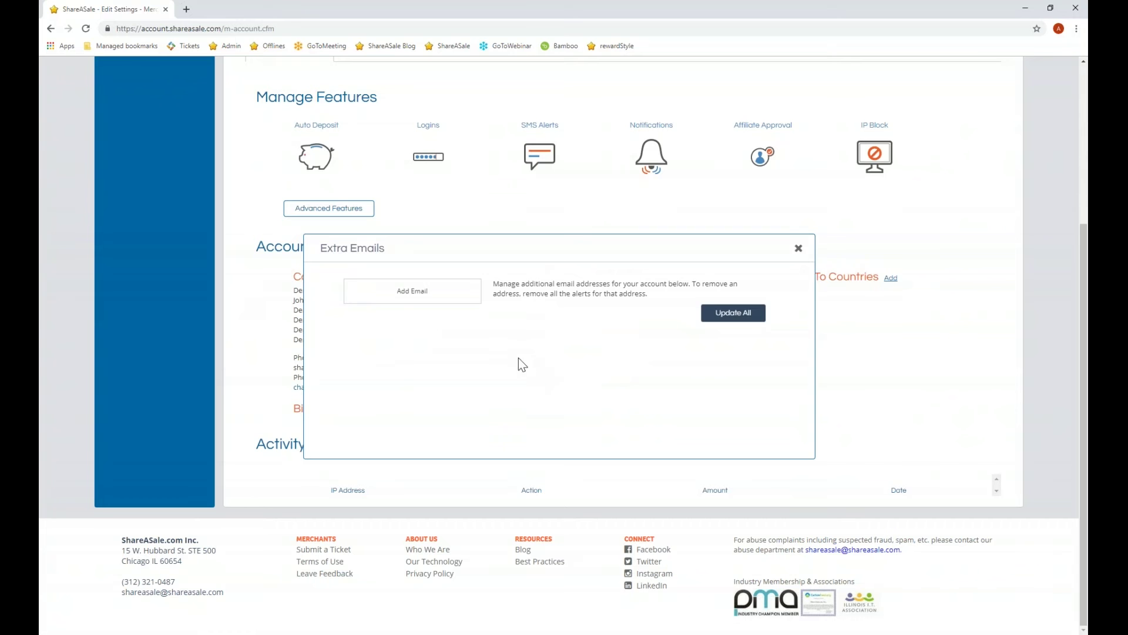
pyautogui.click(410, 298)
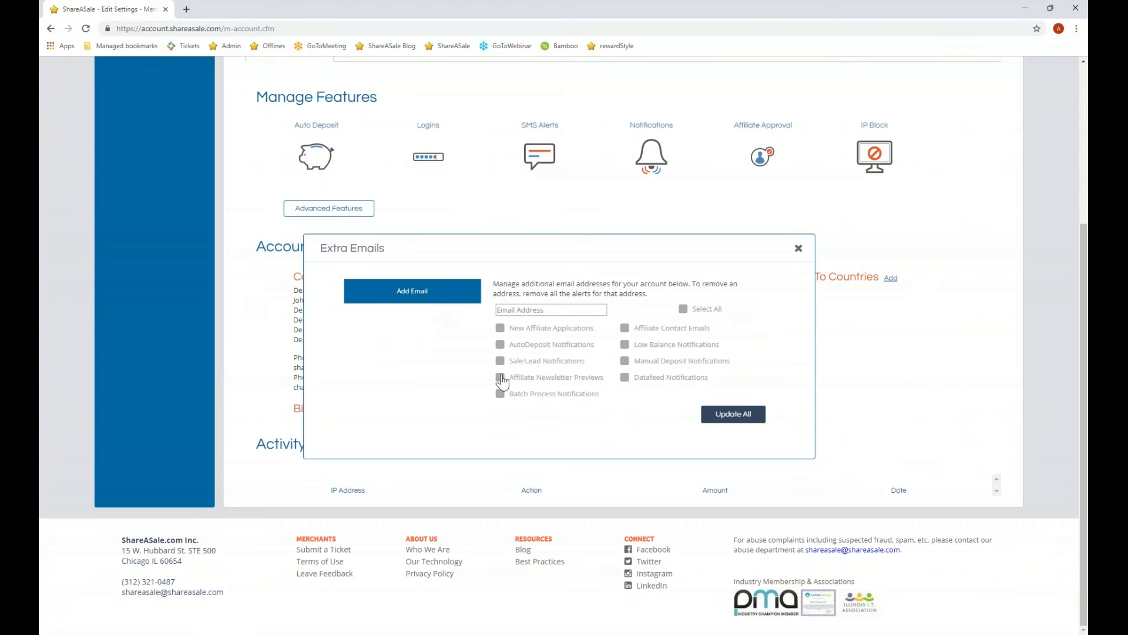
pyautogui.click(798, 249)
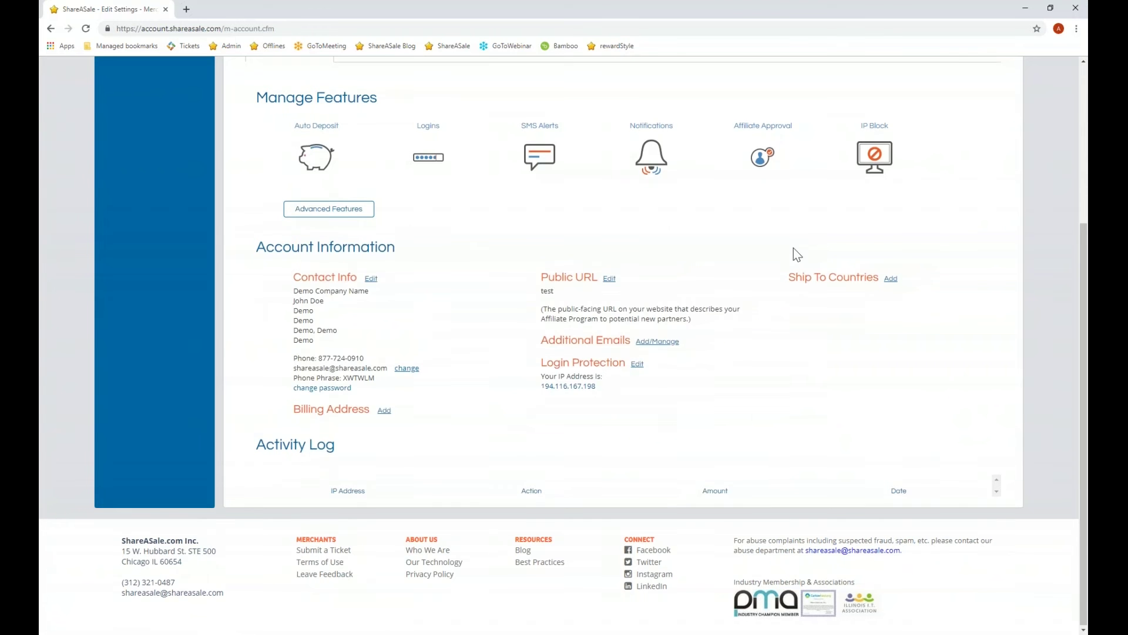
# Open the Deposit Center and check the payment methods offered for making a deposit
pyautogui.scroll(2, 794, 253)
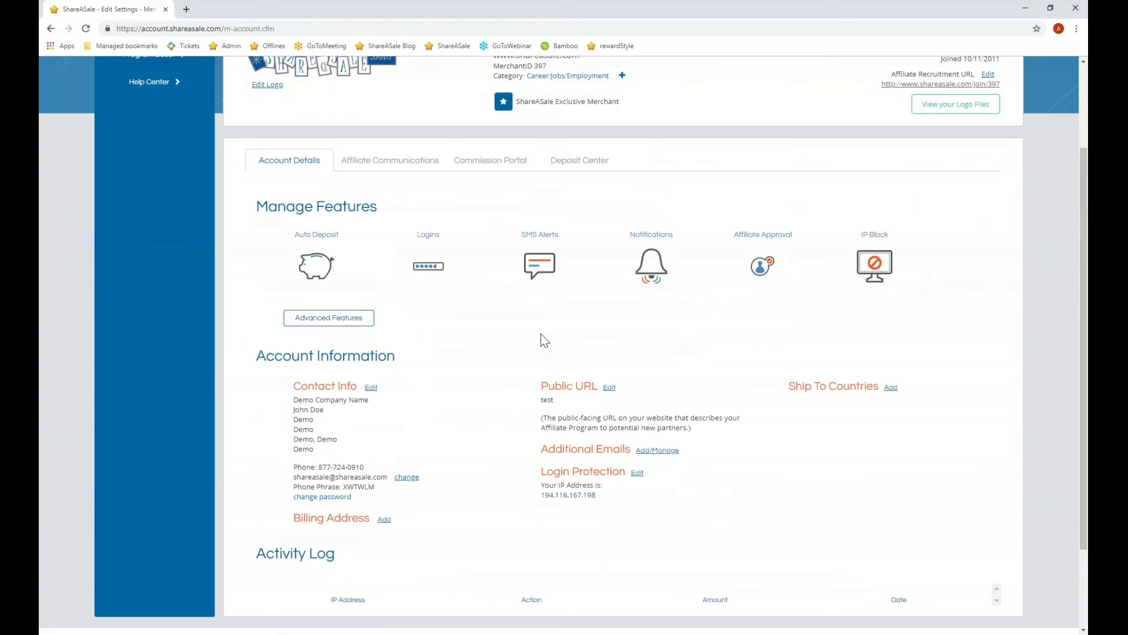
pyautogui.moveTo(315, 269)
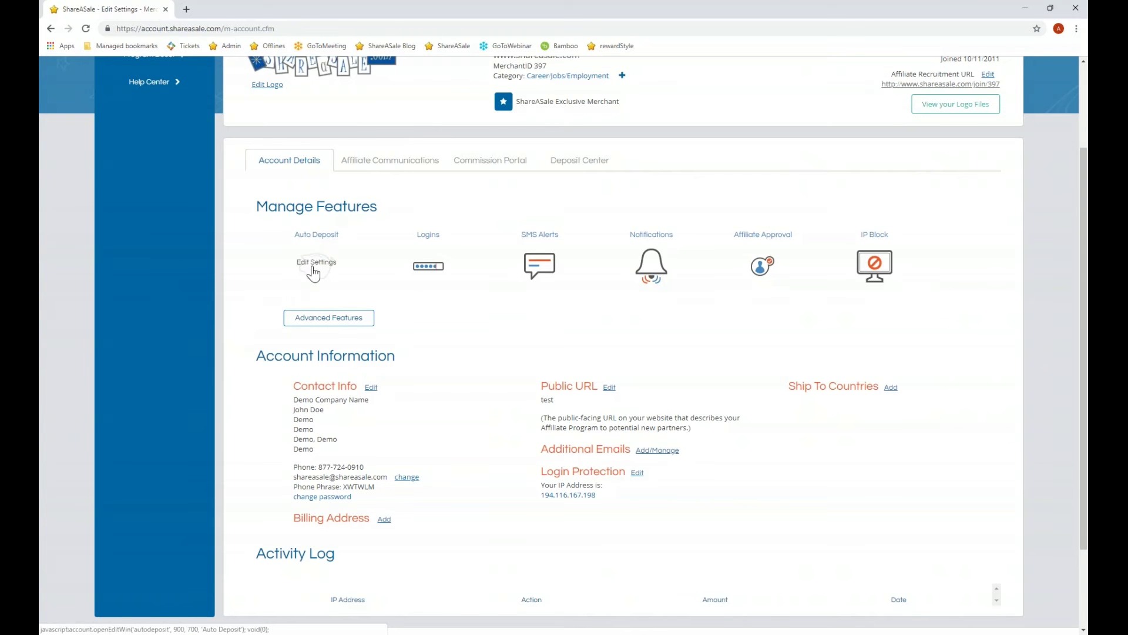
pyautogui.click(581, 169)
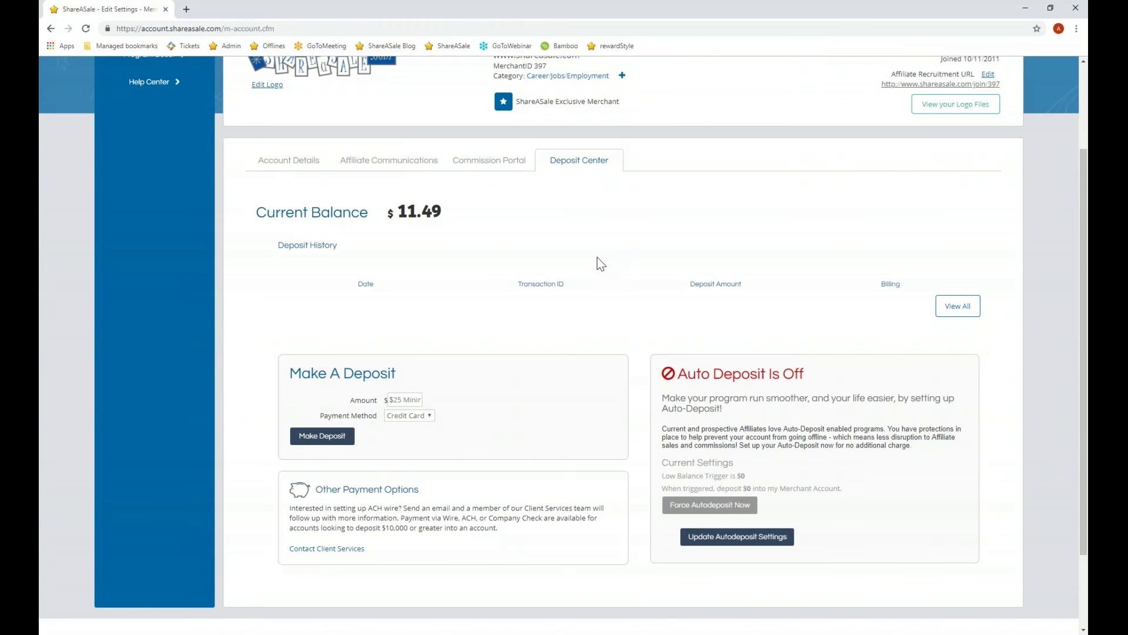
pyautogui.scroll(-2, 209, 342)
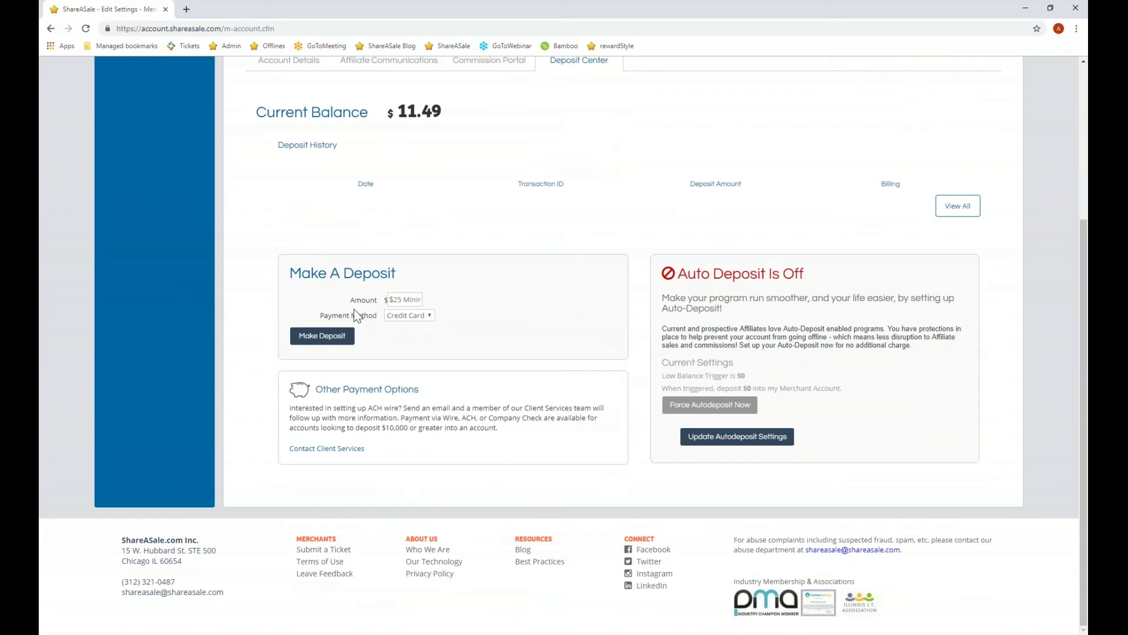
pyautogui.click(392, 316)
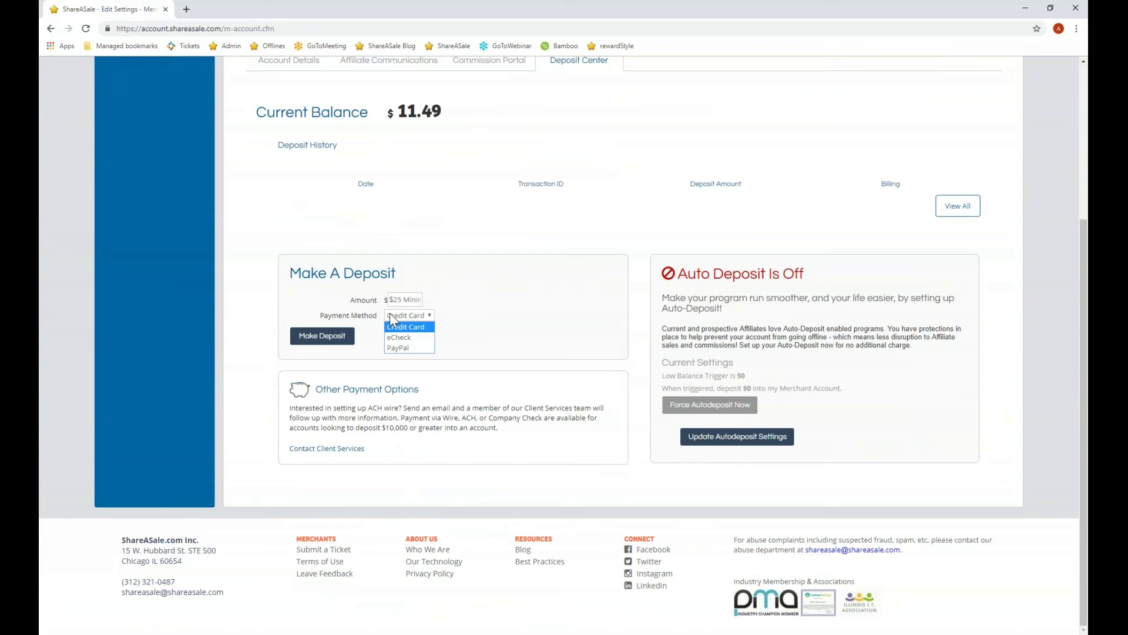
pyautogui.click(525, 320)
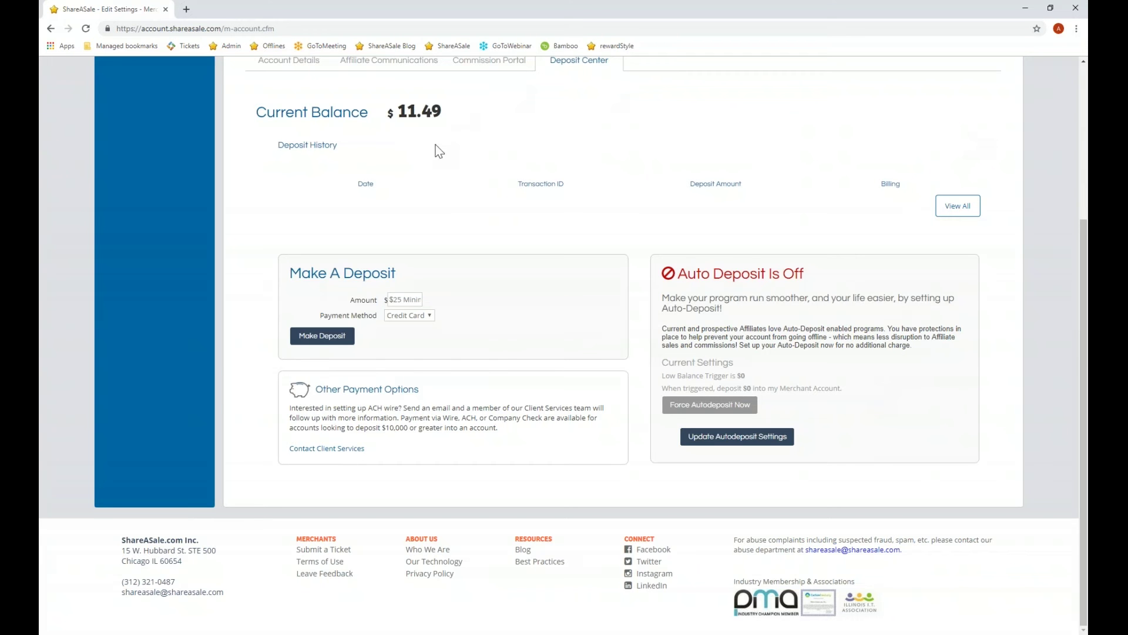
# Return to the account details and look over the new login form and its permissions in Manage Logins, then close it
pyautogui.scroll(2, 434, 151)
pyautogui.click(273, 168)
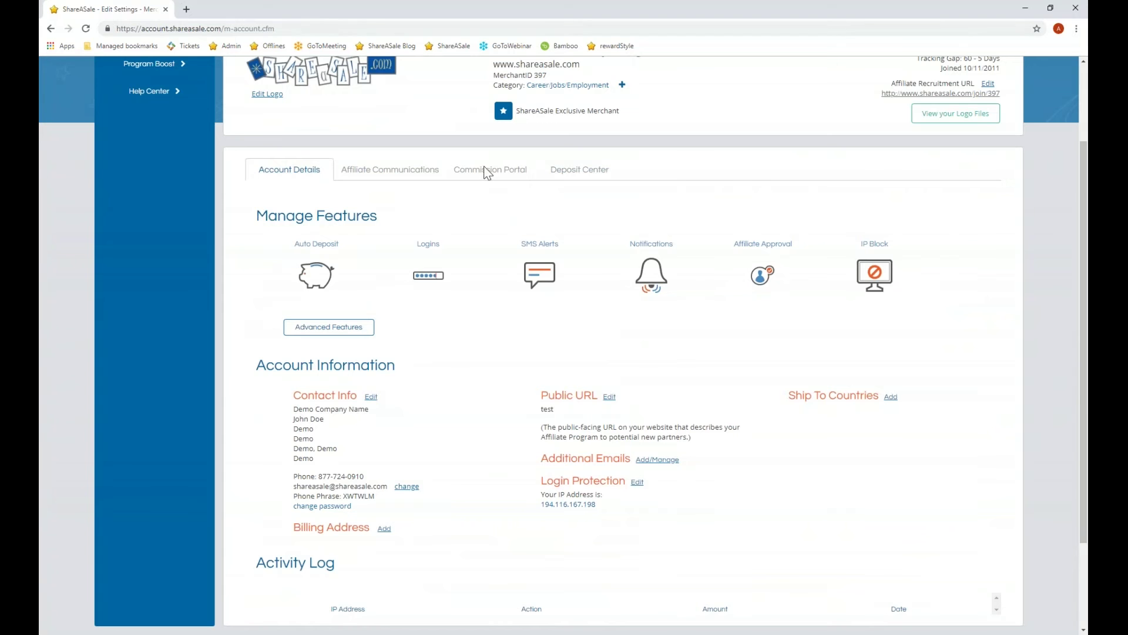
pyautogui.click(449, 299)
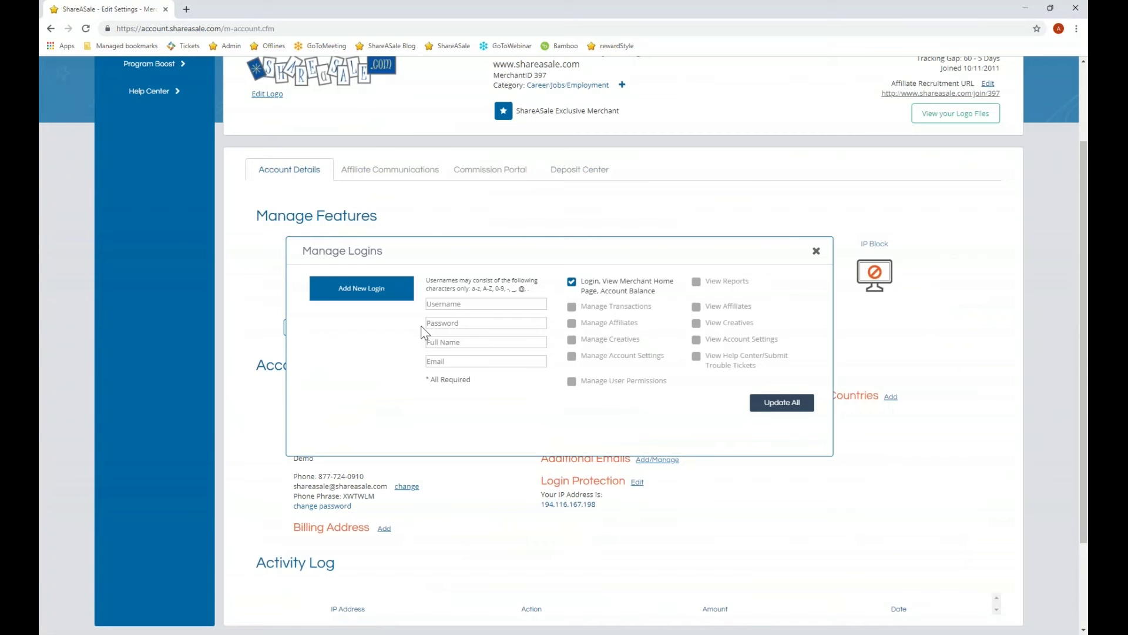
pyautogui.click(817, 251)
# Check the SMS Alerts and Email Notifications settings, closing both without changes
pyautogui.click(538, 281)
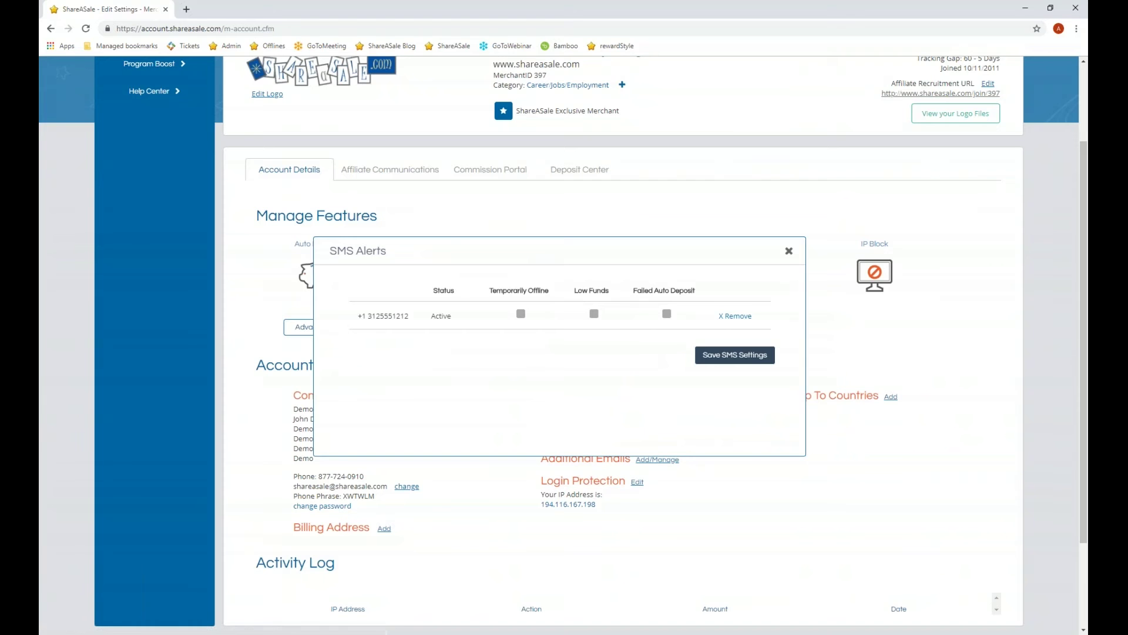
pyautogui.click(789, 252)
pyautogui.click(652, 277)
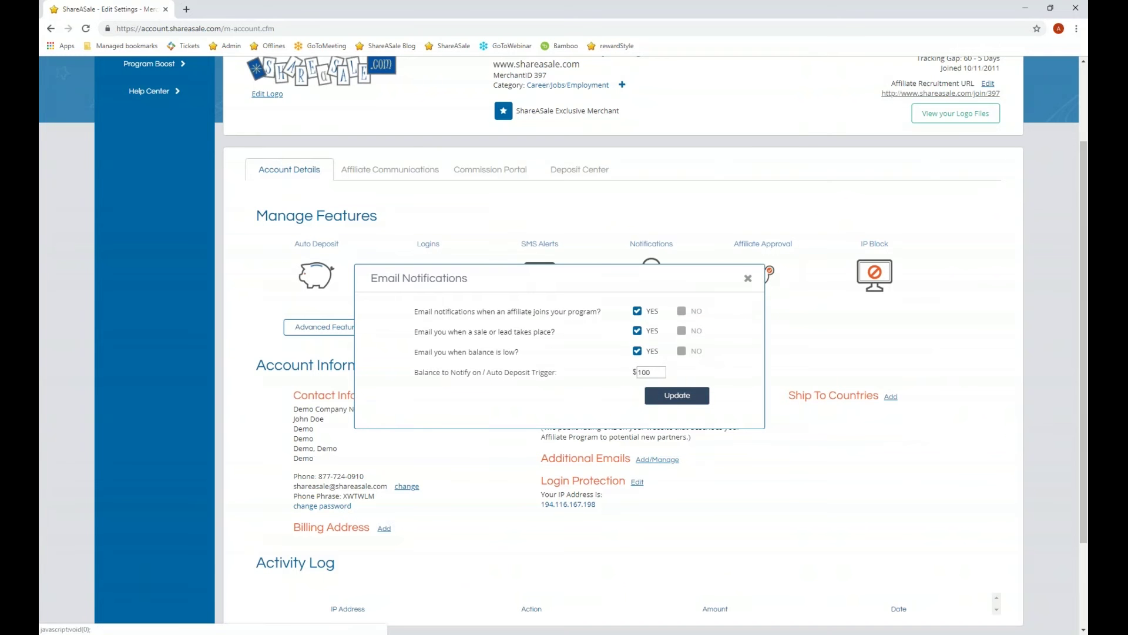
pyautogui.click(748, 280)
# Close the email notification settings, then look over the Affiliate Approval options and close them without changes
pyautogui.click(761, 277)
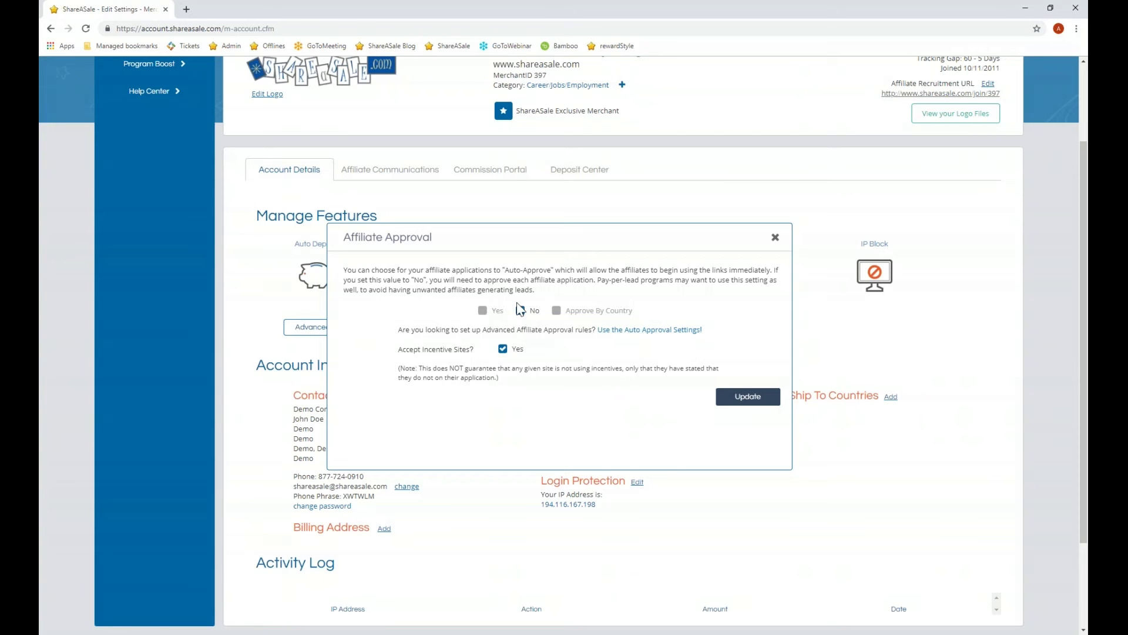
pyautogui.click(775, 238)
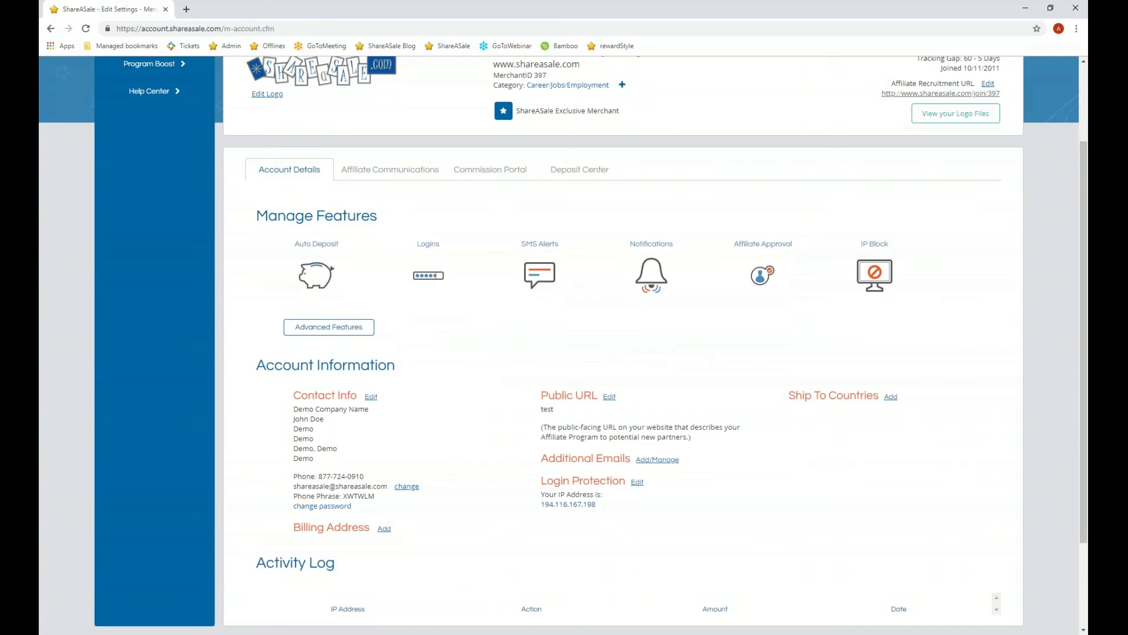
# Open the affiliate recruitment URL to view the program's sign-up page, and return to the account details
pyautogui.scroll(2, 746, 235)
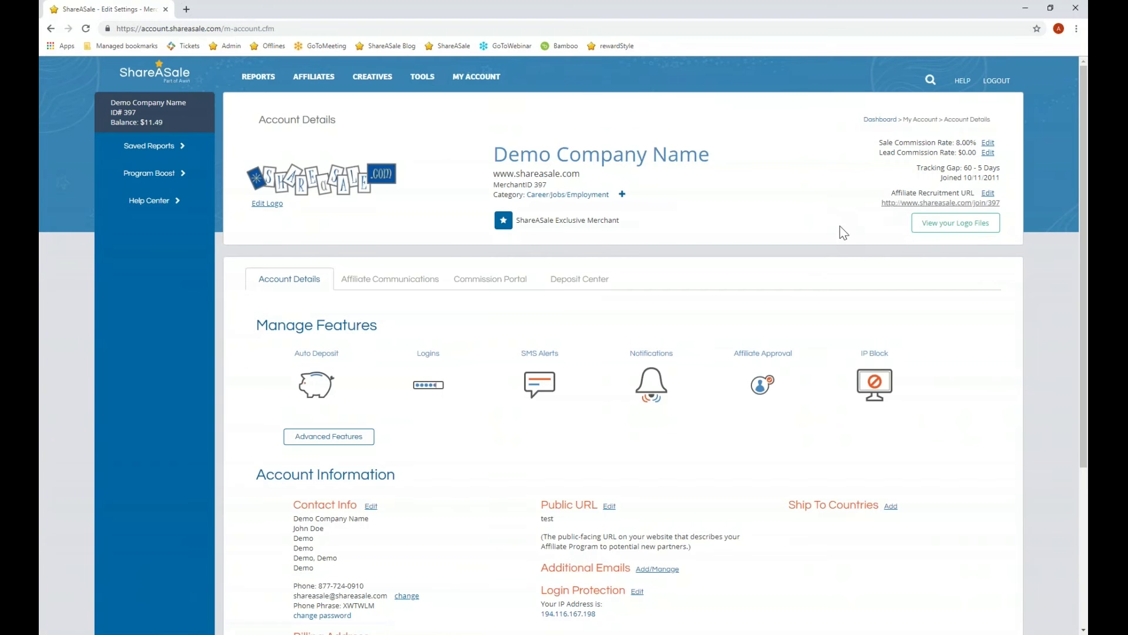
pyautogui.click(902, 204)
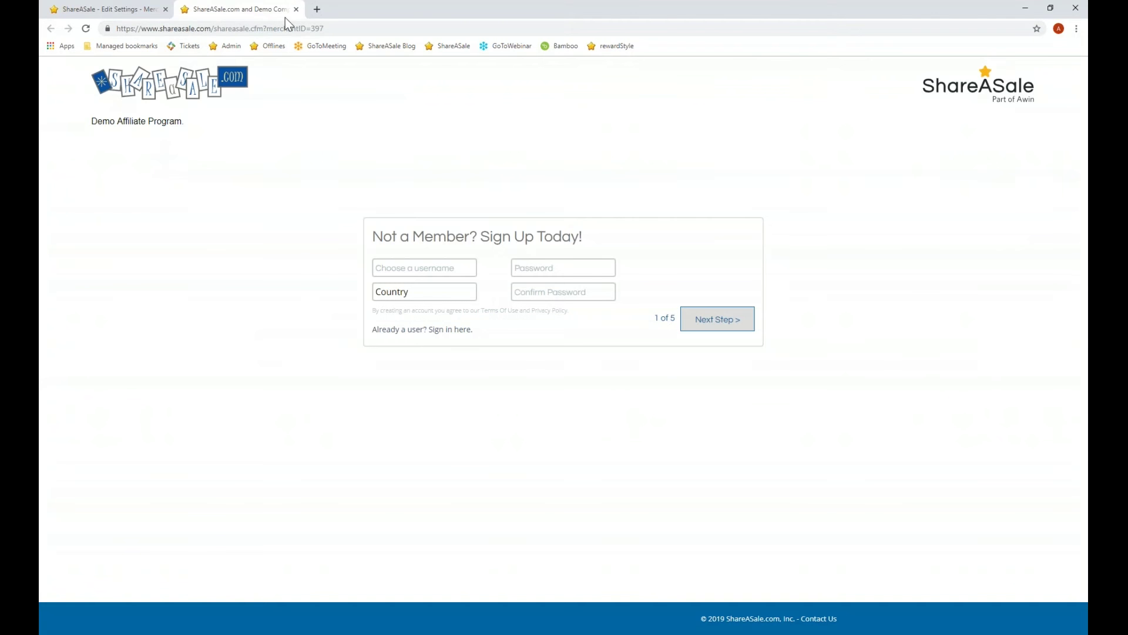
pyautogui.click(140, 10)
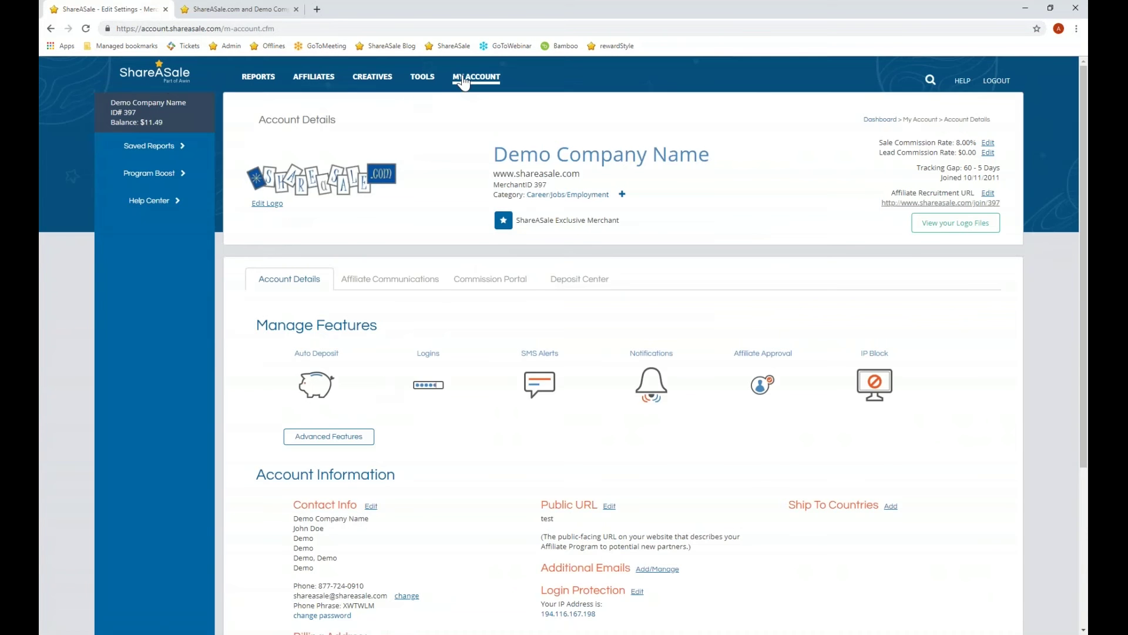
# Open Affiliate Communications, preview the Program Bio, and submit it with its text unchanged
pyautogui.moveTo(464, 83)
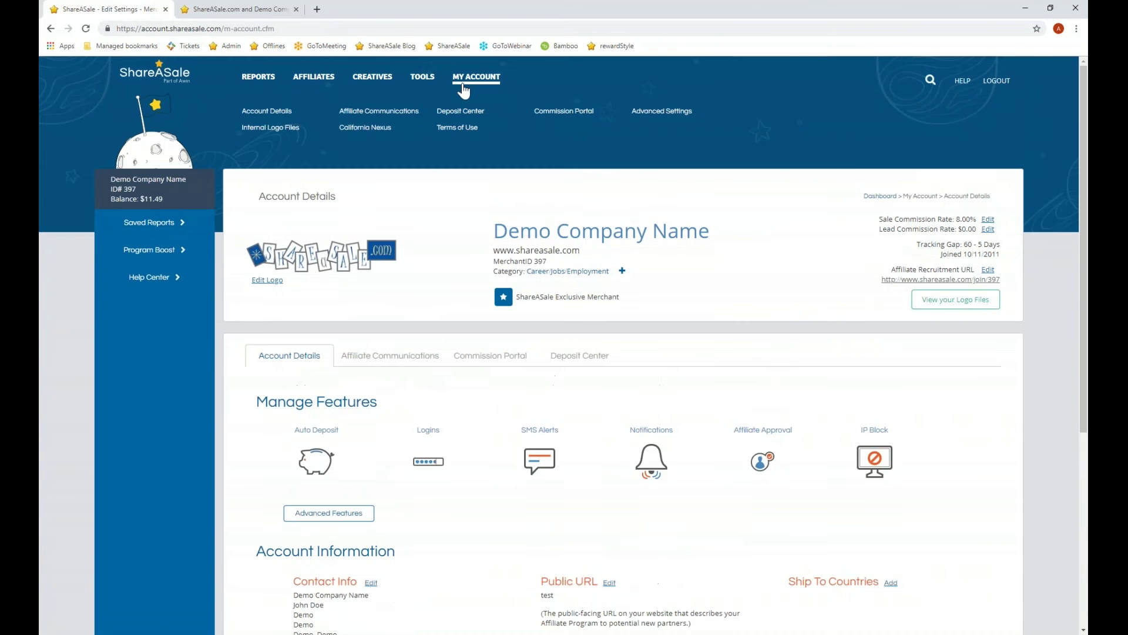
pyautogui.click(384, 116)
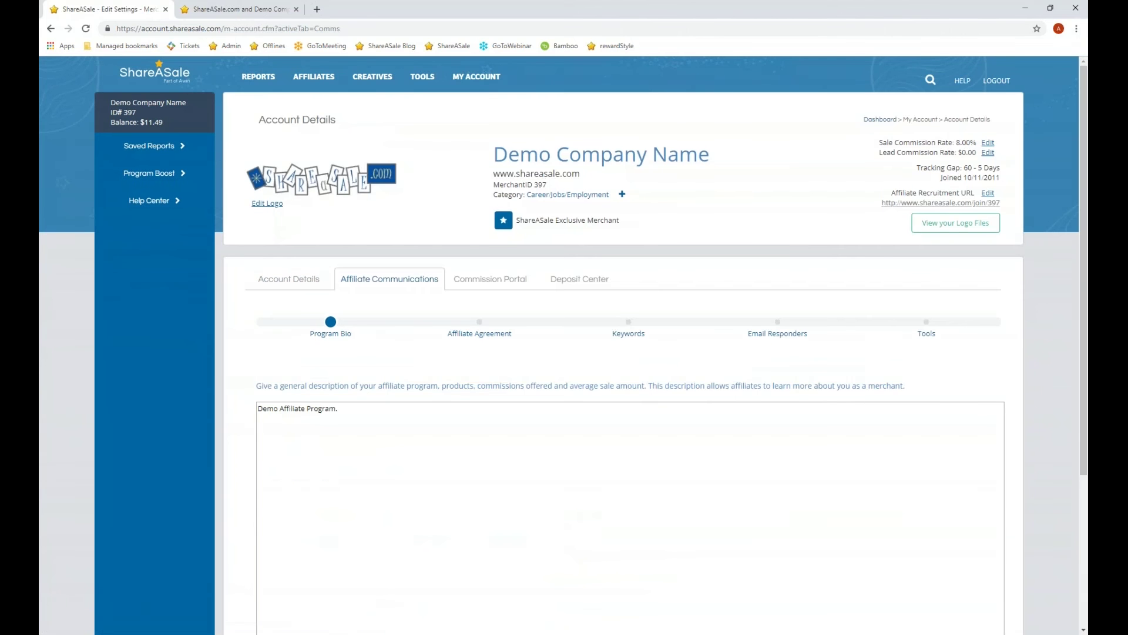
pyautogui.scroll(-3, 163, 339)
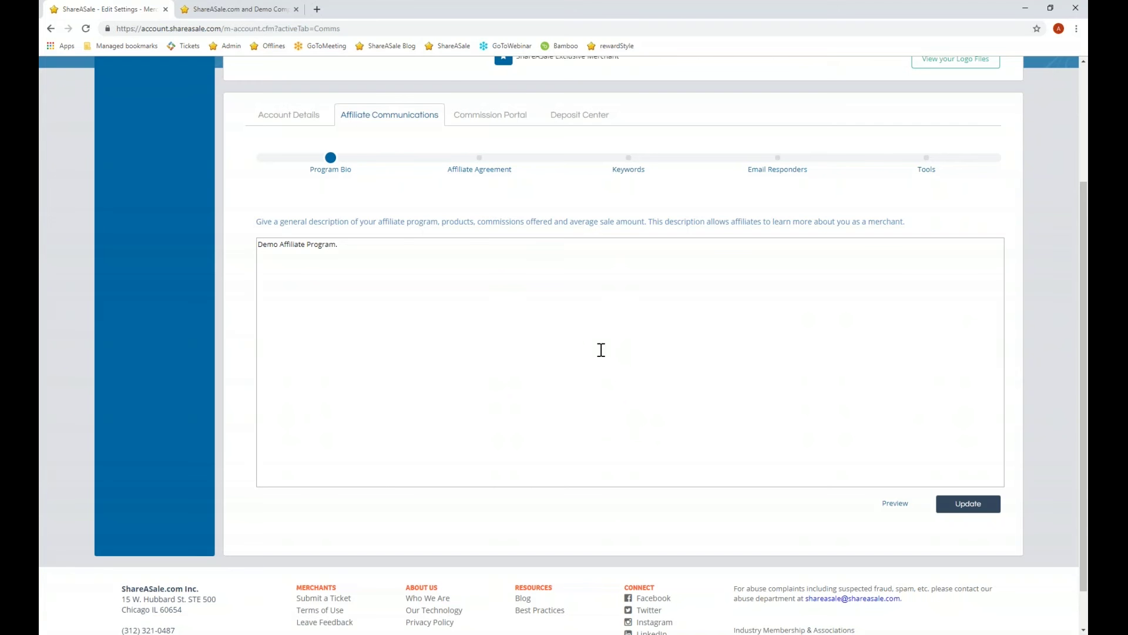
pyautogui.click(886, 502)
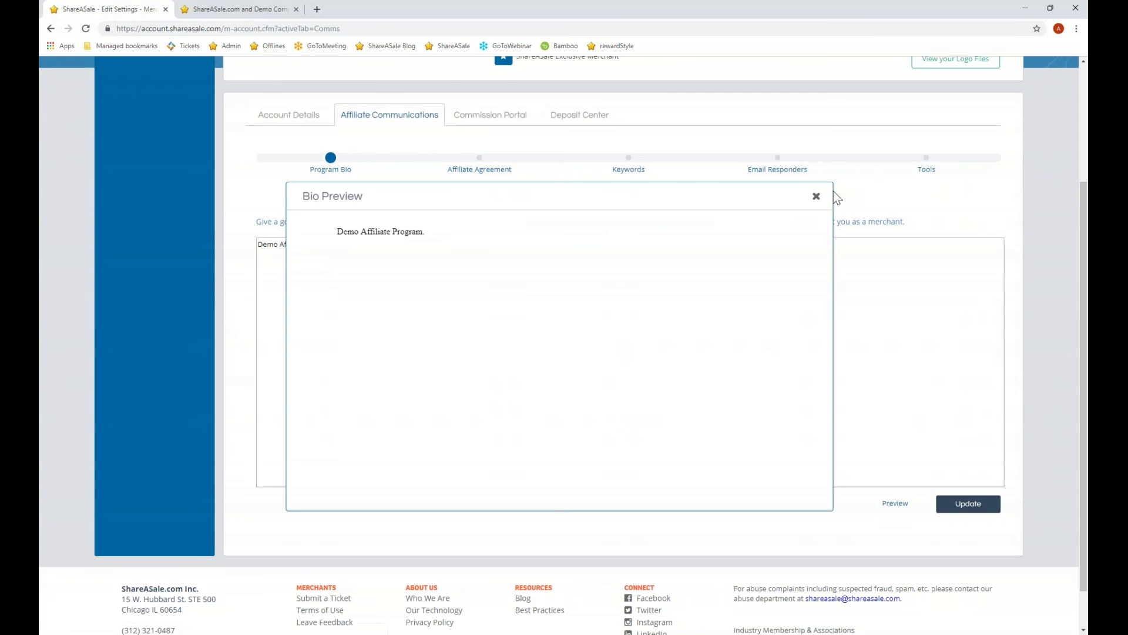
pyautogui.click(816, 196)
pyautogui.click(964, 509)
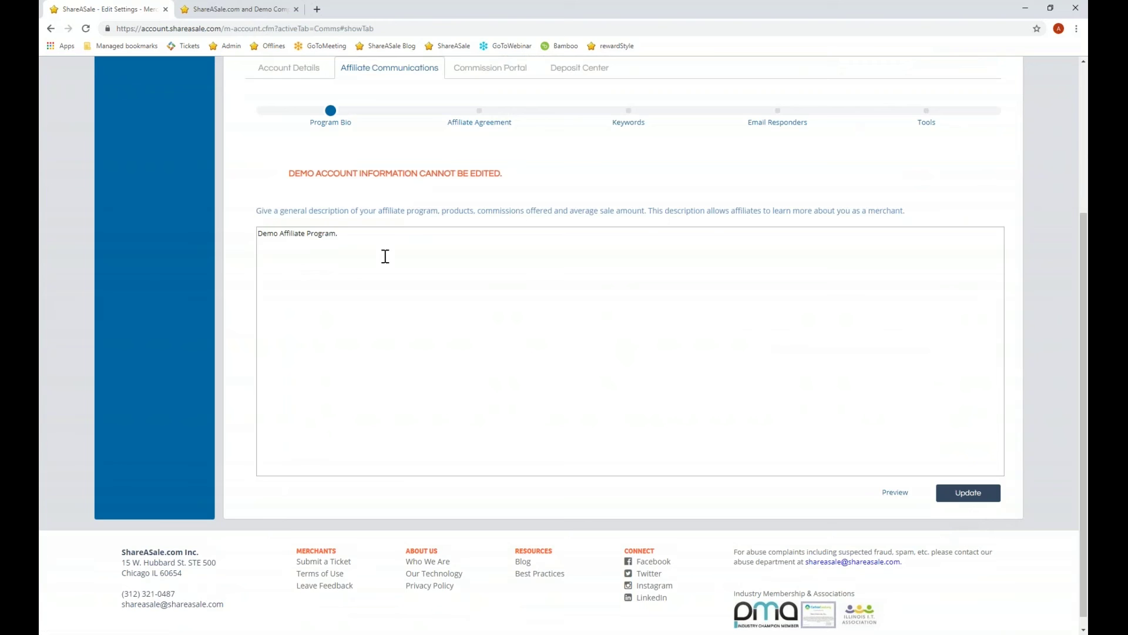
# Check how the program bio appears on the affiliate sign-up page, and return to Affiliate Communications
pyautogui.scroll(3, 385, 256)
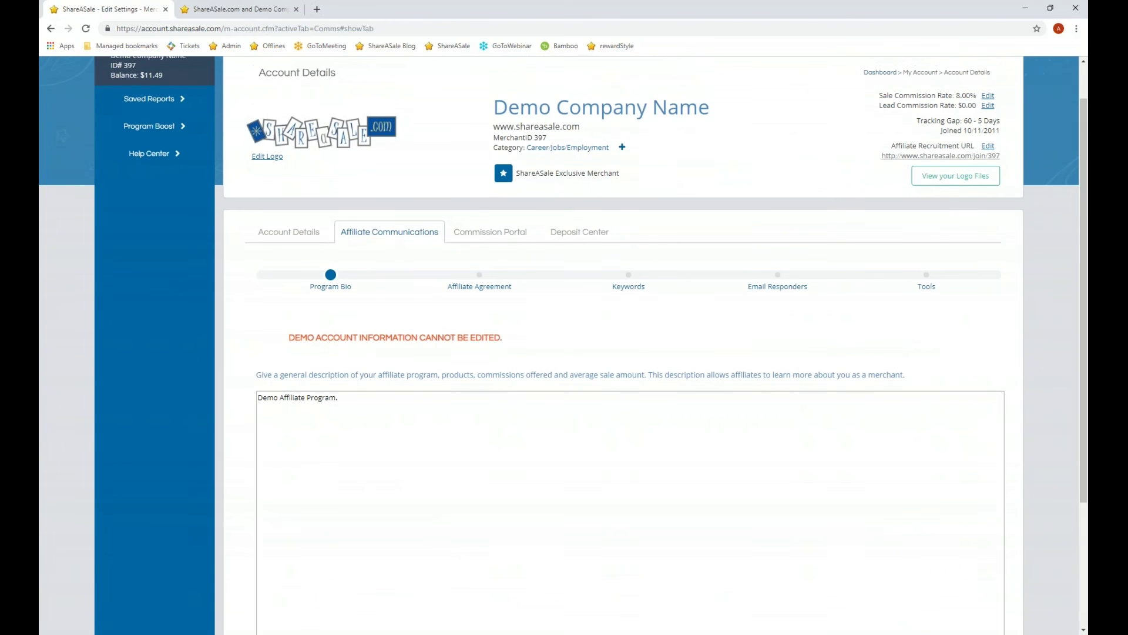
pyautogui.click(238, 9)
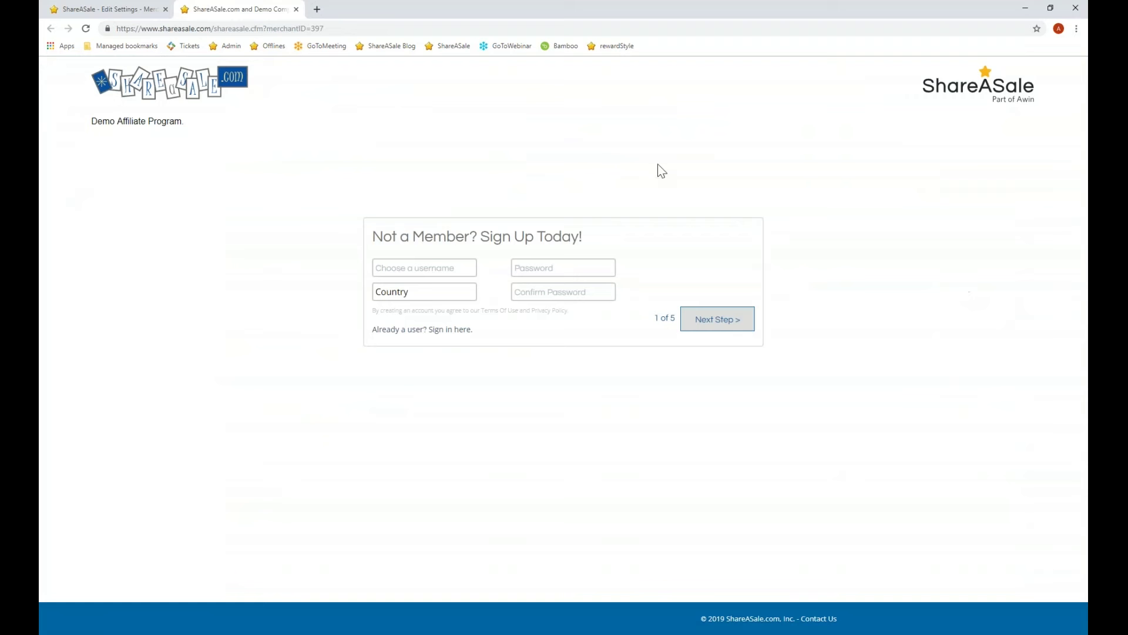
pyautogui.click(158, 7)
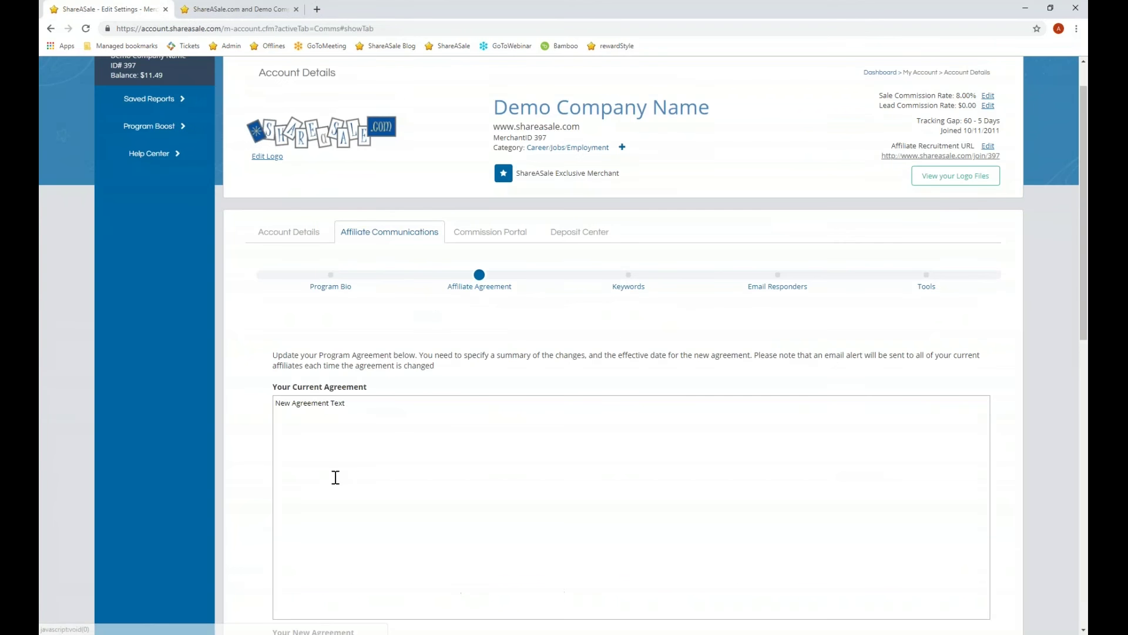
# Look over the Affiliate Agreement form, including the new agreement, summary of changes and effective date calendar, without changing the date
pyautogui.scroll(-4, 242, 391)
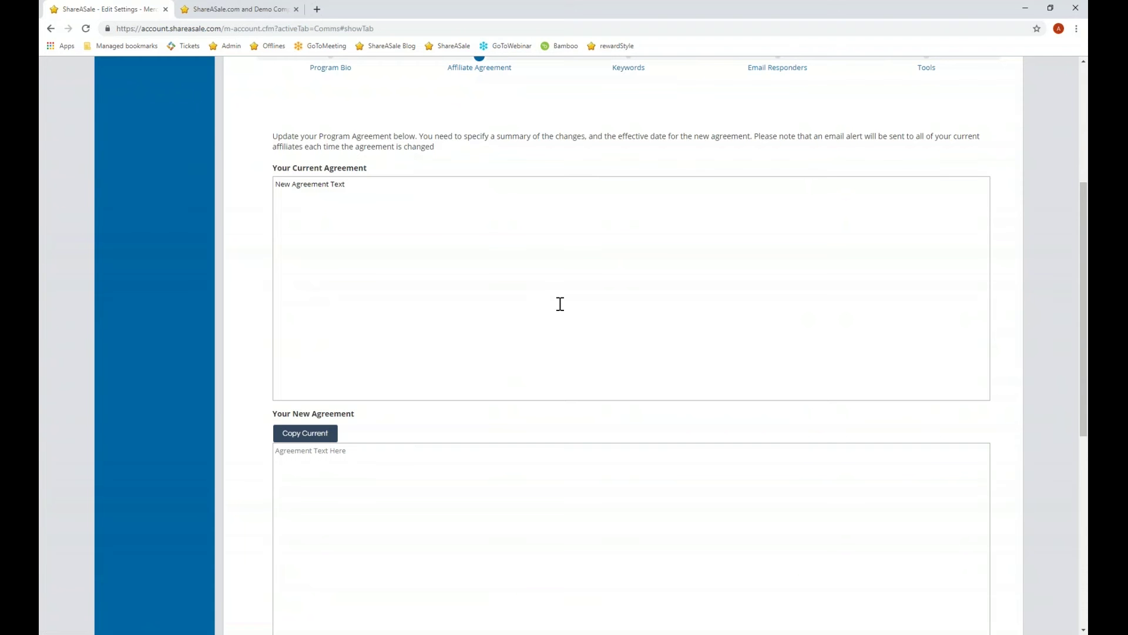
pyautogui.scroll(-5, 560, 303)
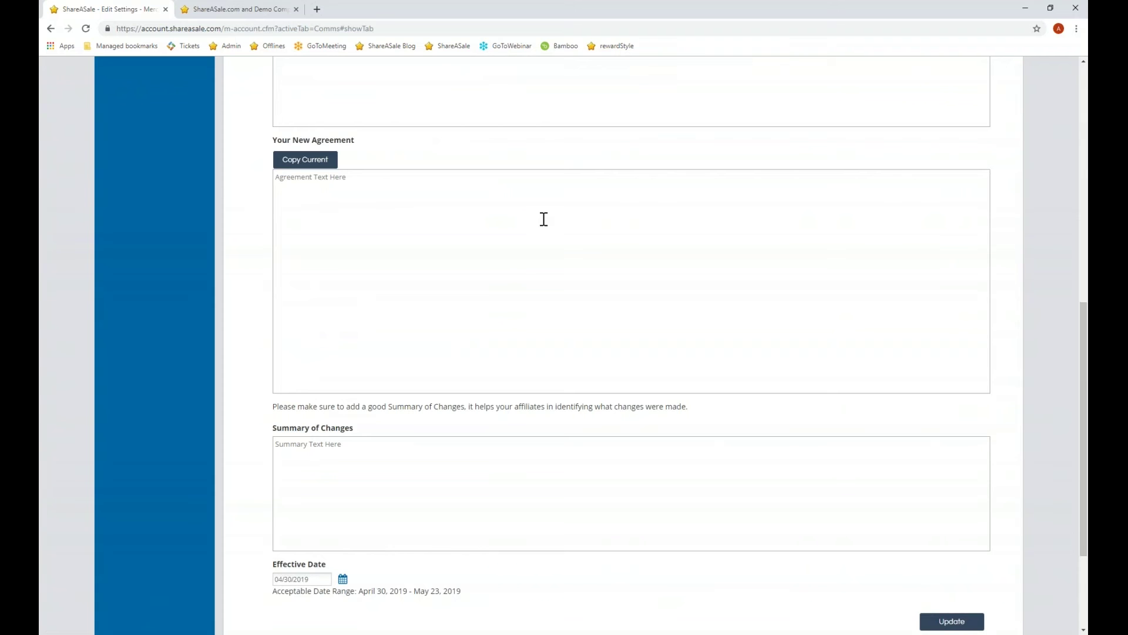
pyautogui.scroll(-3, 544, 220)
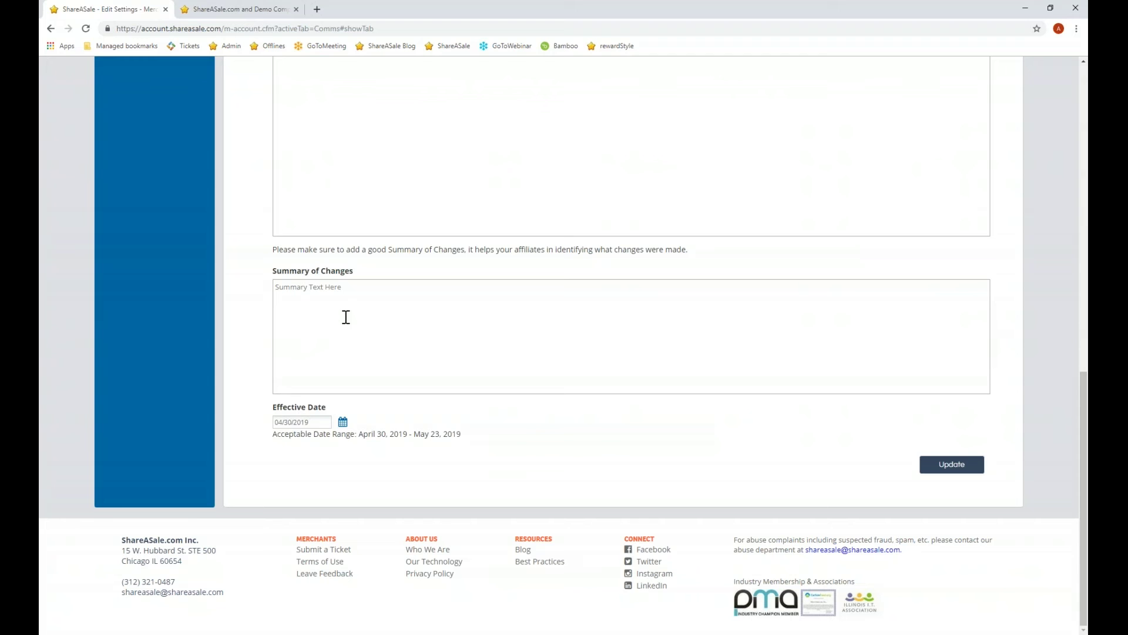
pyautogui.click(342, 423)
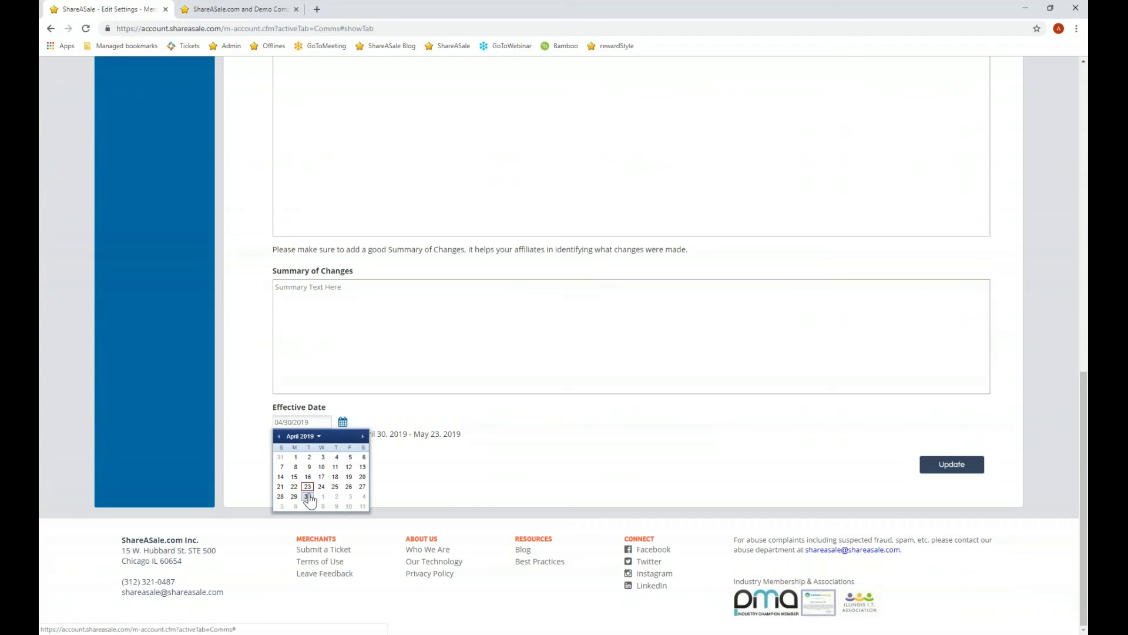
pyautogui.click(520, 456)
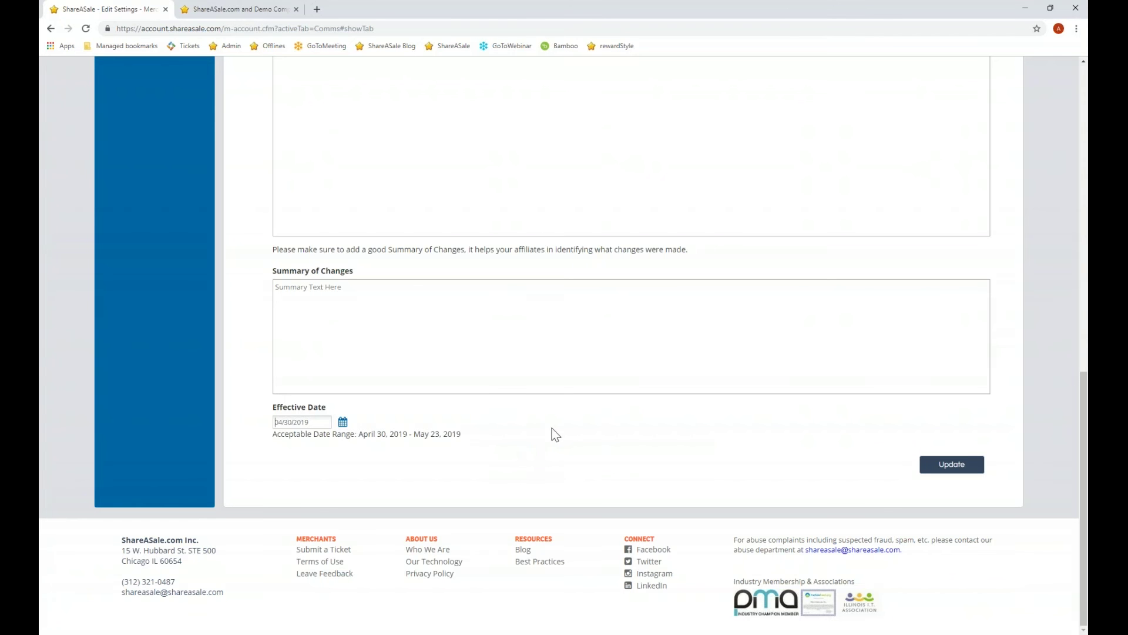
# Open the Keywords section of Affiliate Communications and examine its instructions alongside the merchant category
pyautogui.scroll(15, 552, 434)
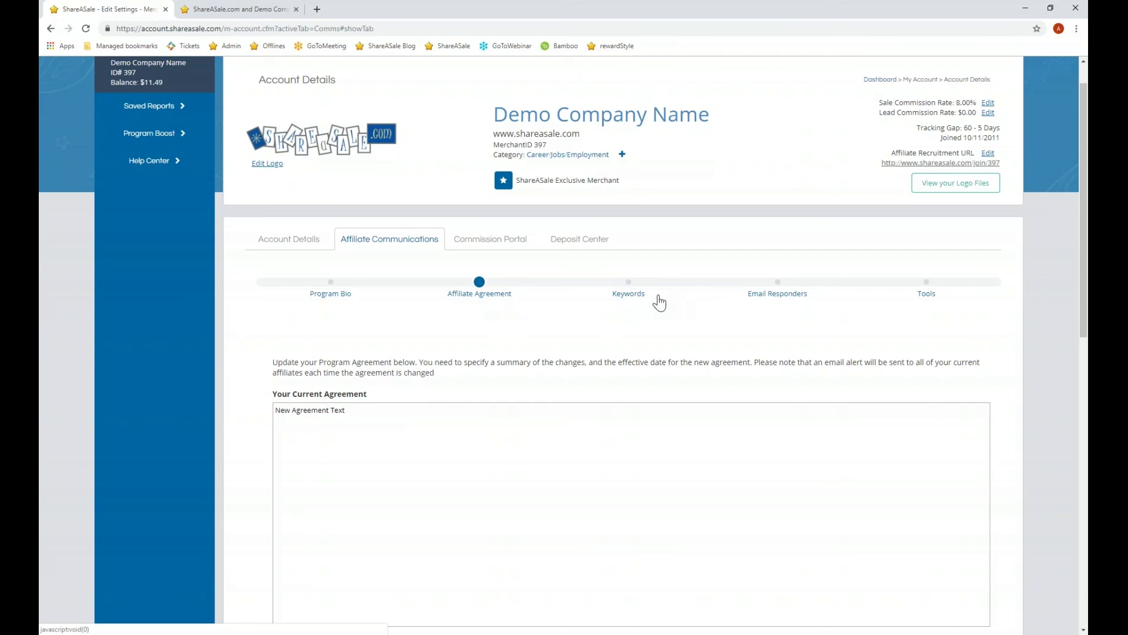
pyautogui.click(638, 295)
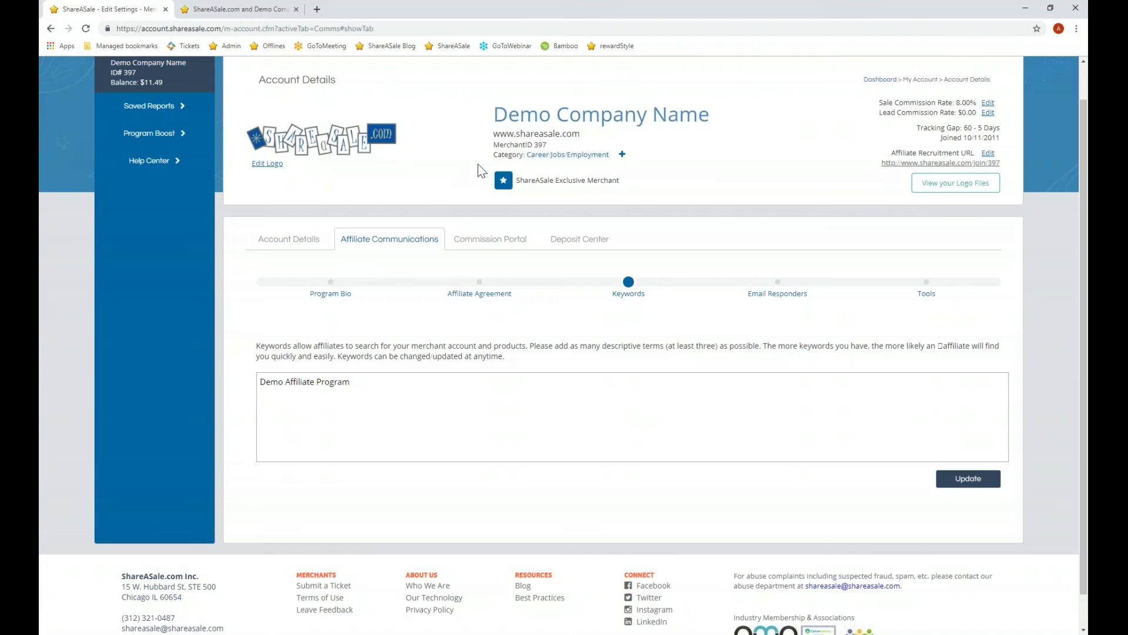
pyautogui.tripleClick(551, 156)
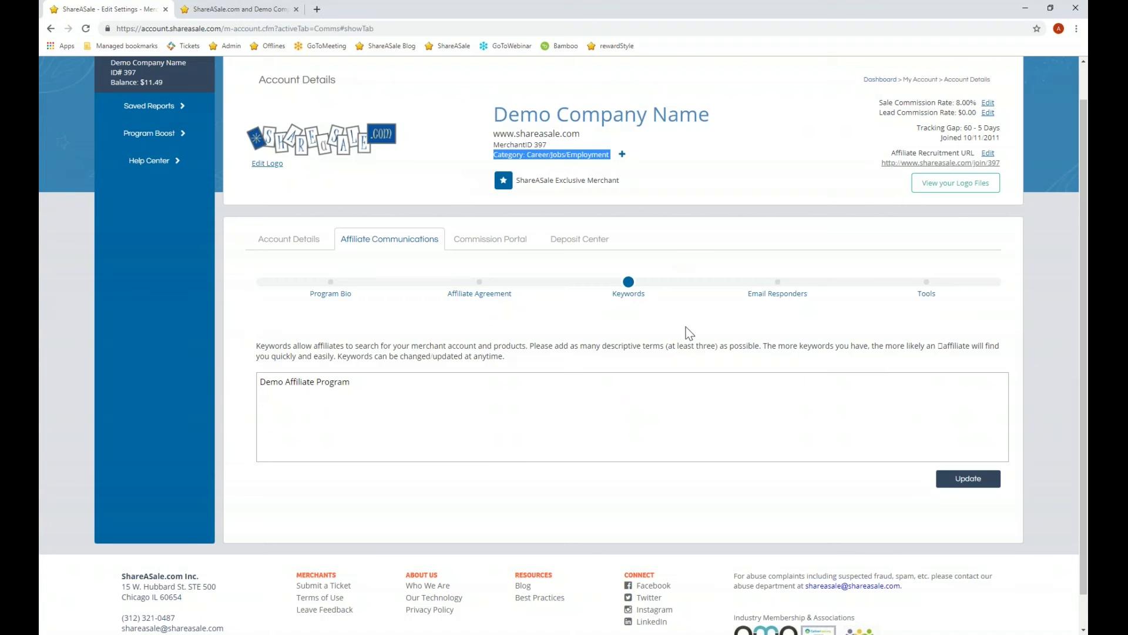
pyautogui.click(582, 349)
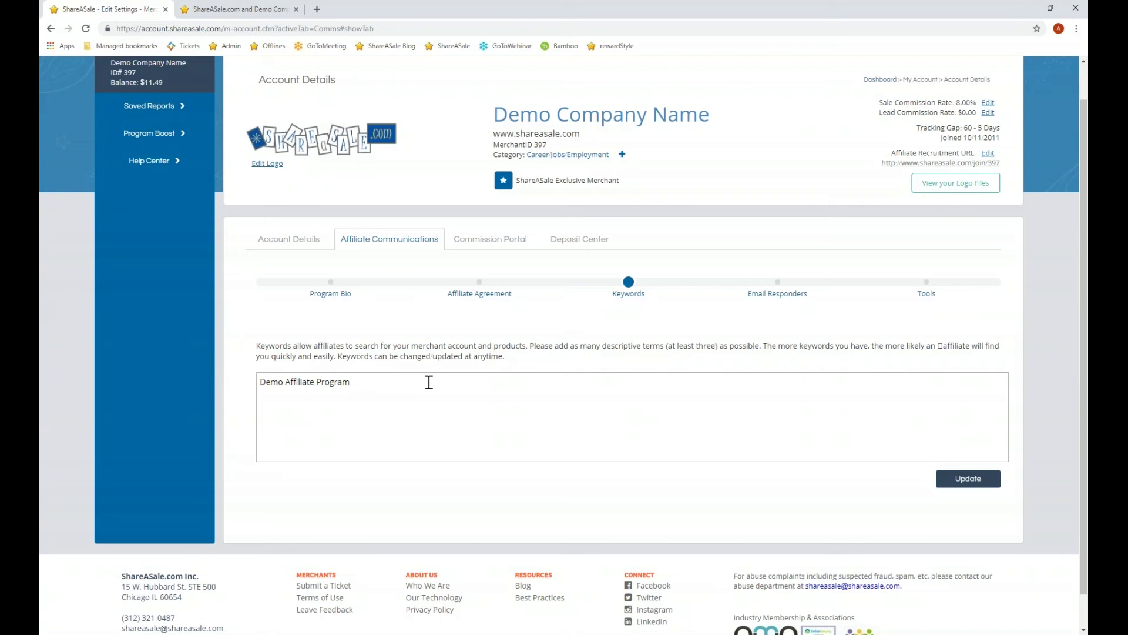
# Add test1 and test2 after the existing text in the keywords box, and remove the commas separating them
pyautogui.write(', test1, test2')
pyautogui.moveTo(378, 380); pyautogui.dragTo(373, 382)
pyautogui.press('BackSpace')
pyautogui.click(353, 383)
pyautogui.press('BackSpace')
# Look over the Apply, Declined and Approve messages in the Email Responders section
pyautogui.click(761, 299)
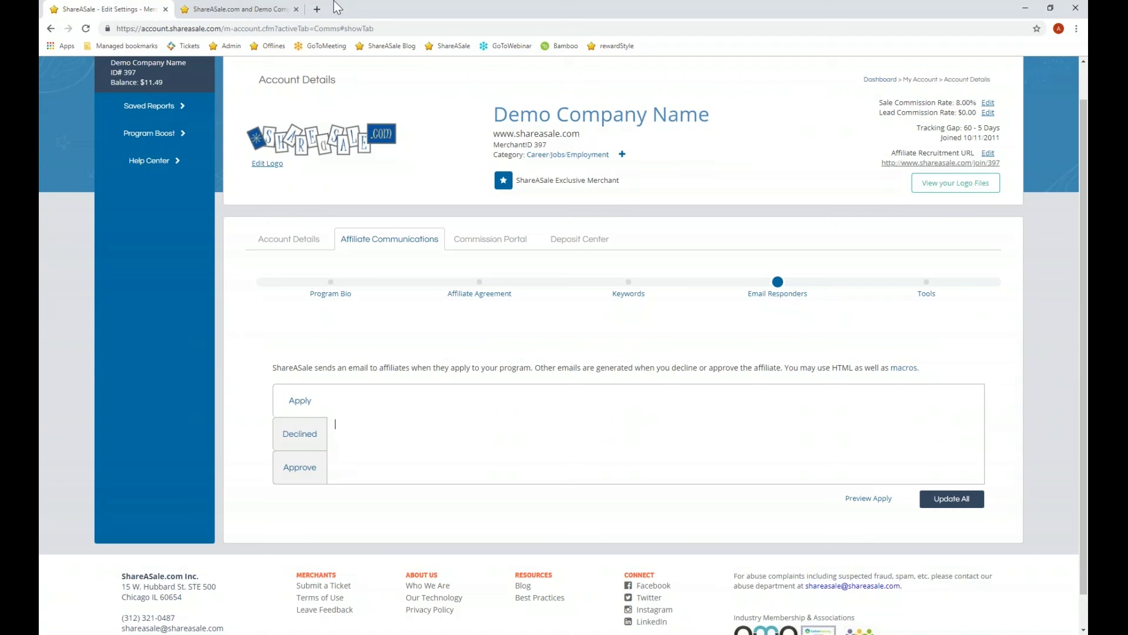
pyautogui.click(325, 438)
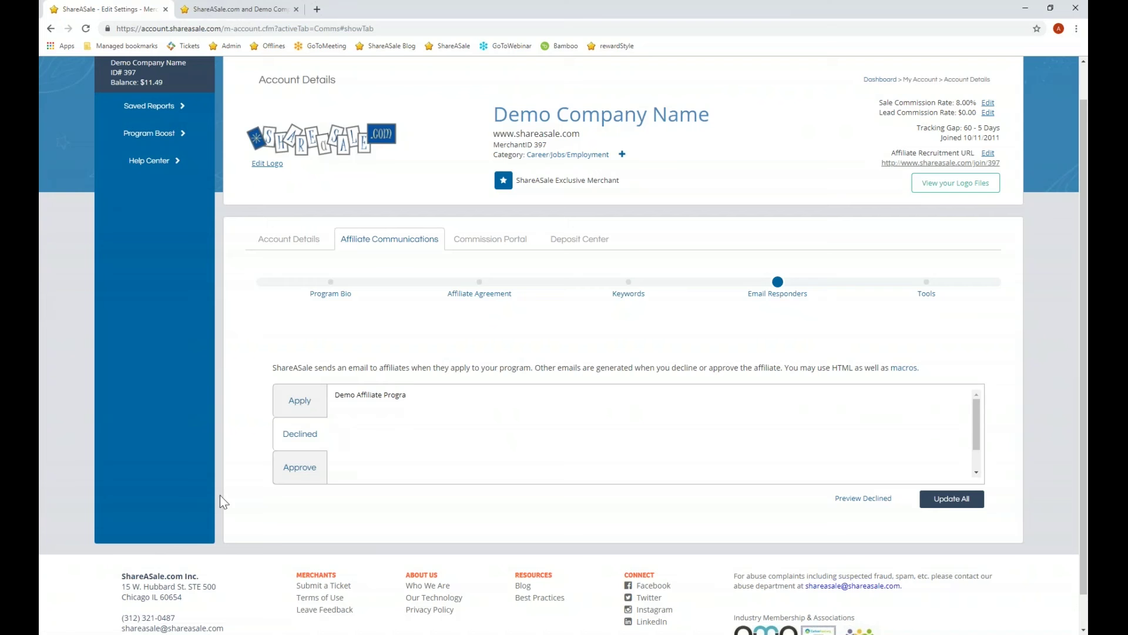
pyautogui.click(297, 469)
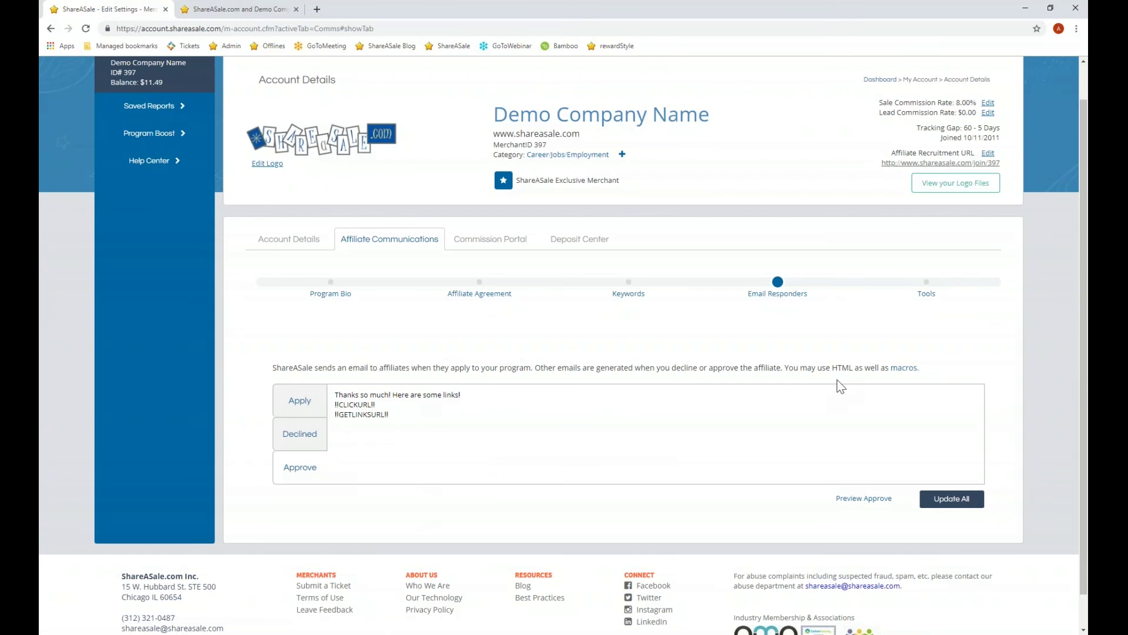
# Read through the Macro Help list of notations available for the email responders, and close it
pyautogui.click(910, 371)
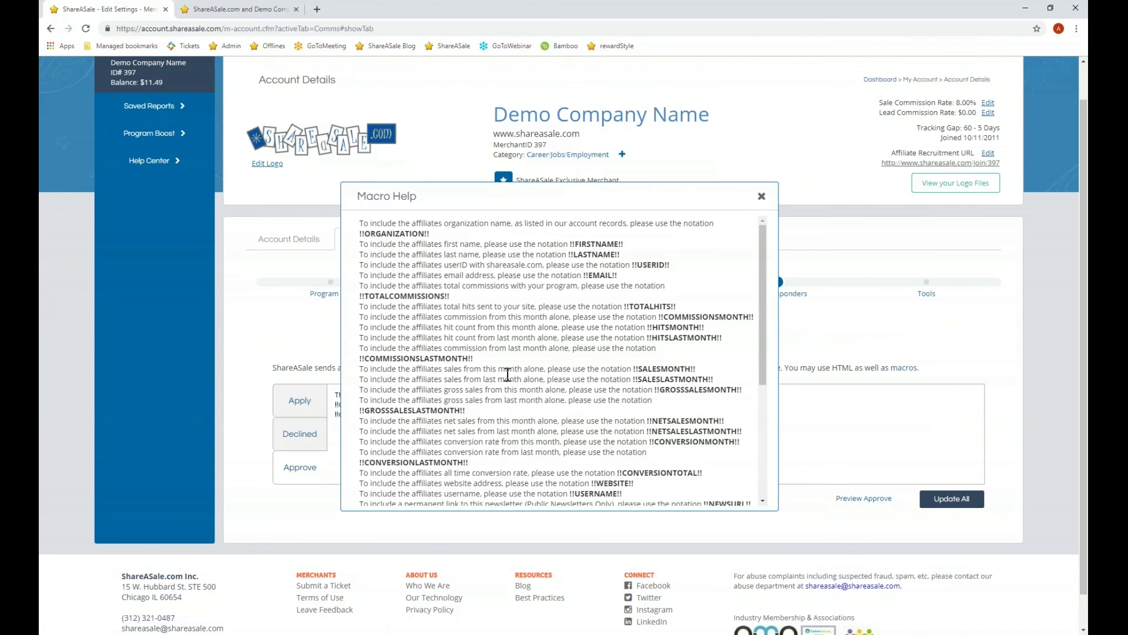
pyautogui.scroll(1, 494, 359)
pyautogui.scroll(-4, 487, 329)
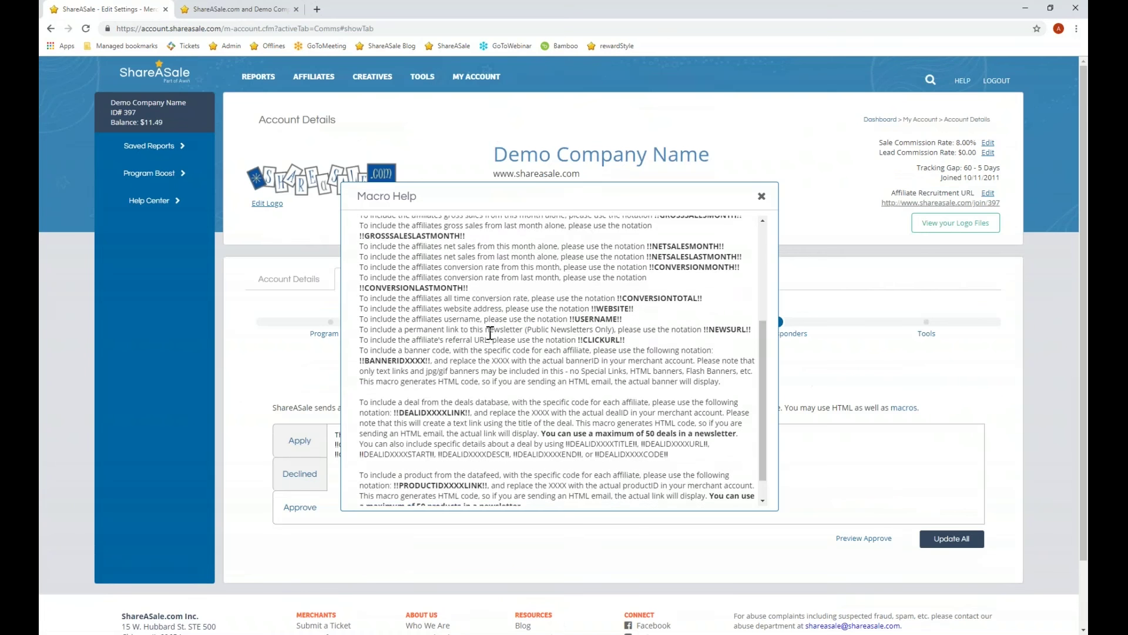
pyautogui.scroll(-1, 228, 406)
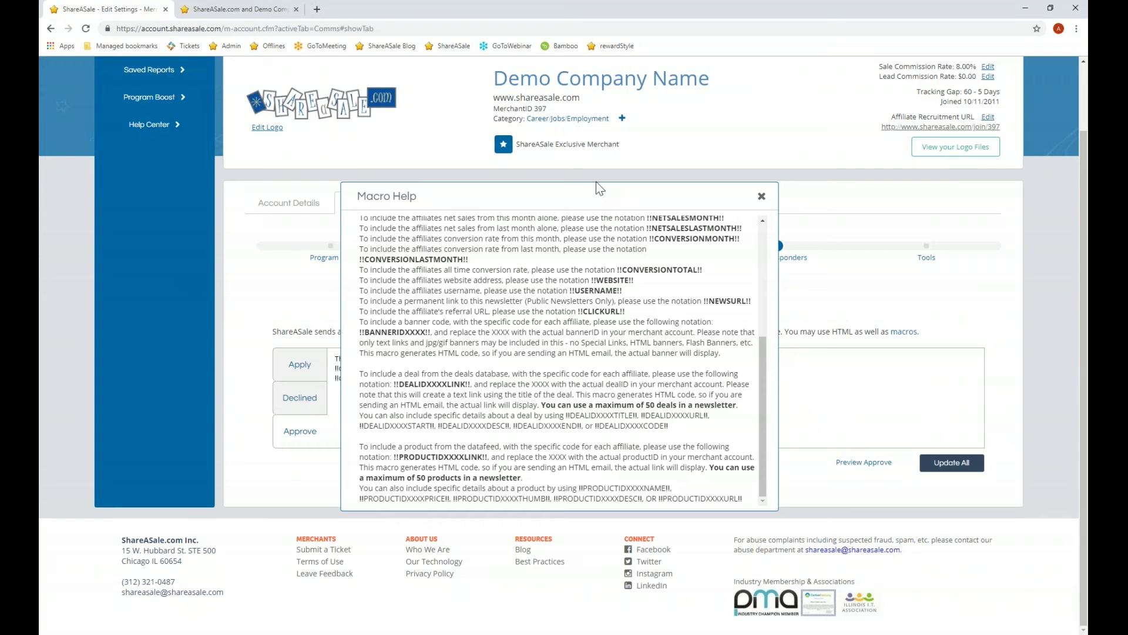
pyautogui.click(762, 198)
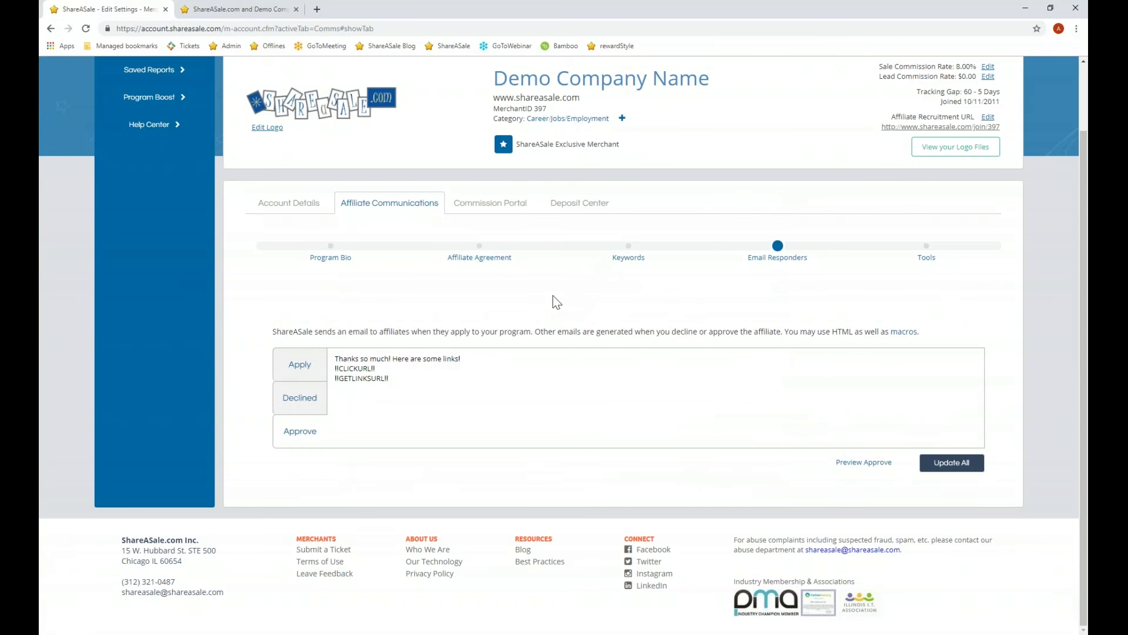
# Open the Commission Portal and look over the descriptions of the available commission types
pyautogui.scroll(3, 558, 302)
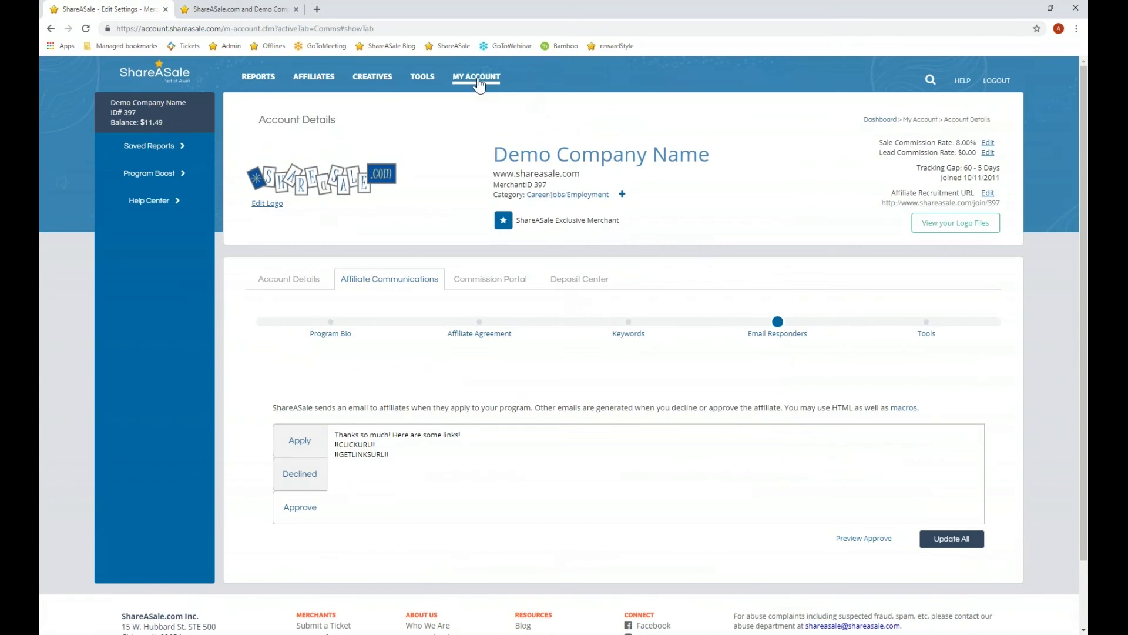
pyautogui.moveTo(521, 83)
pyautogui.click(564, 111)
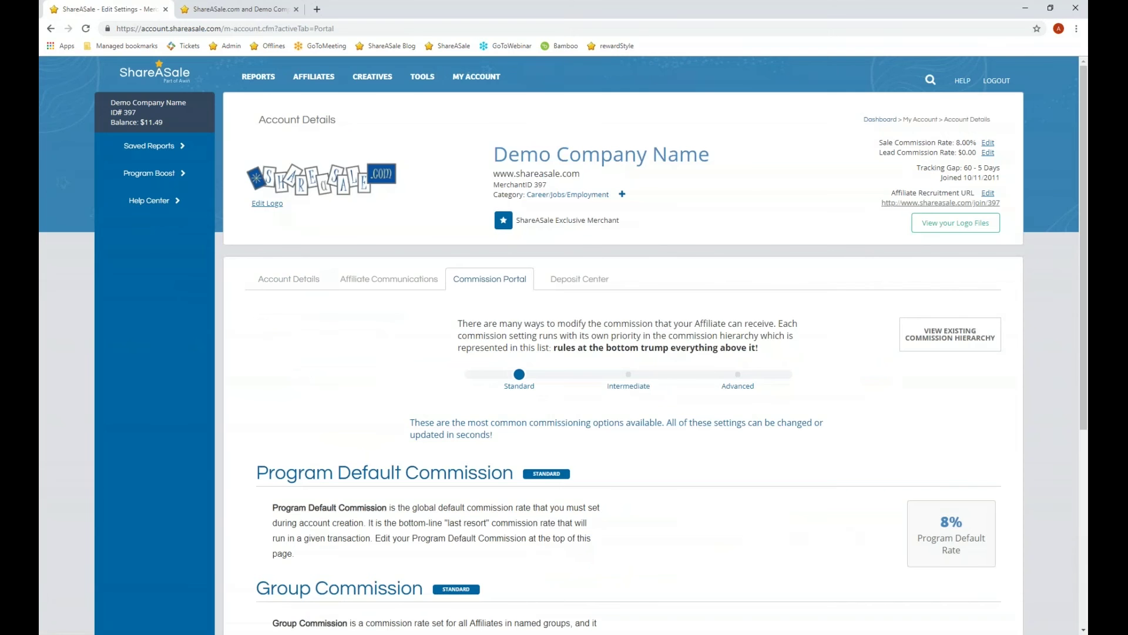
pyautogui.scroll(-4, 855, 302)
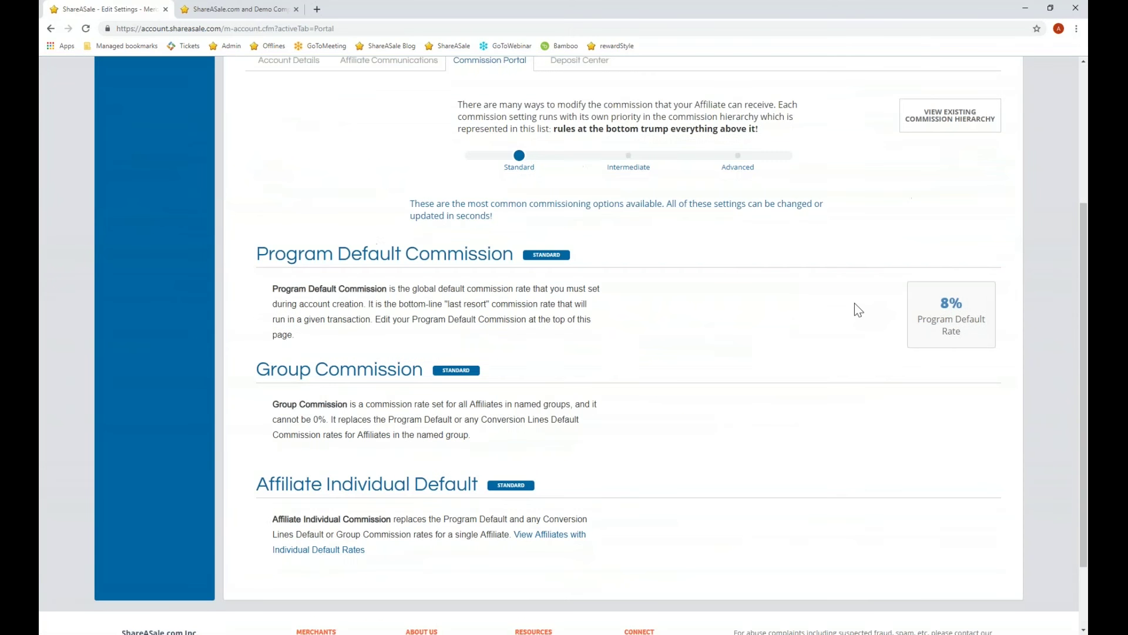
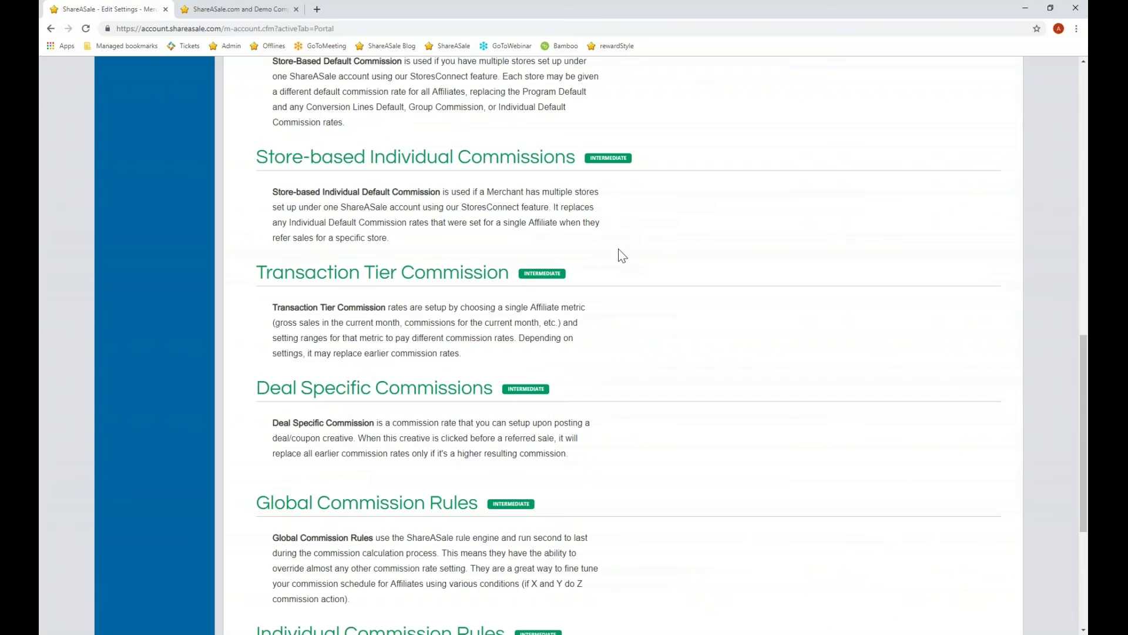
# Show the Advanced commission options in the Commission Portal
pyautogui.scroll(1, 700, 250)
pyautogui.scroll(15, 725, 317)
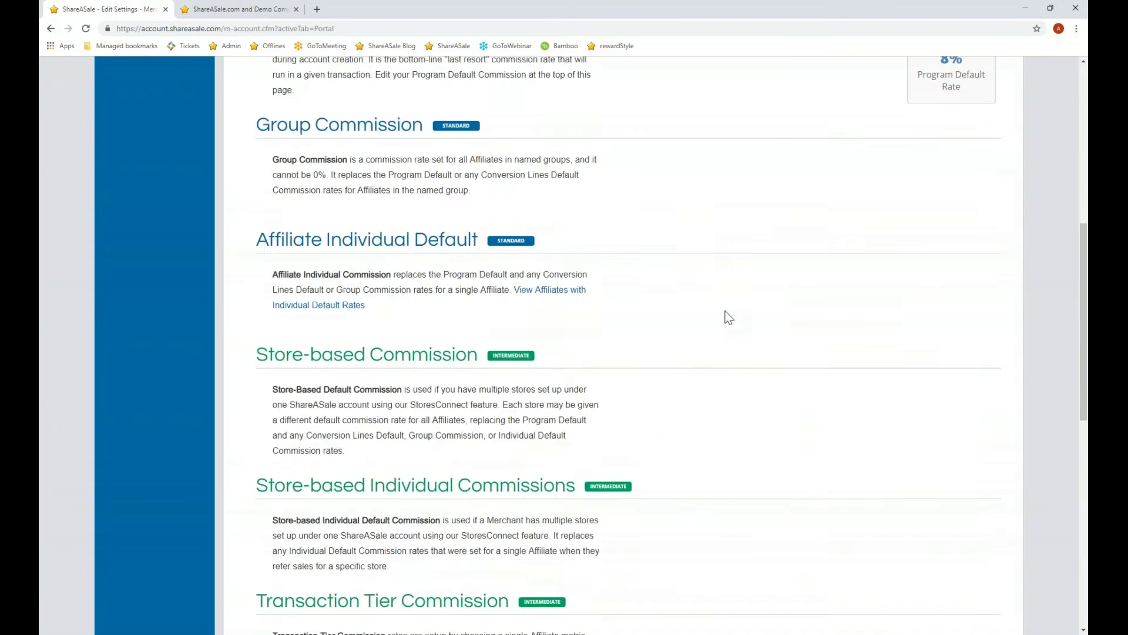
pyautogui.click(739, 257)
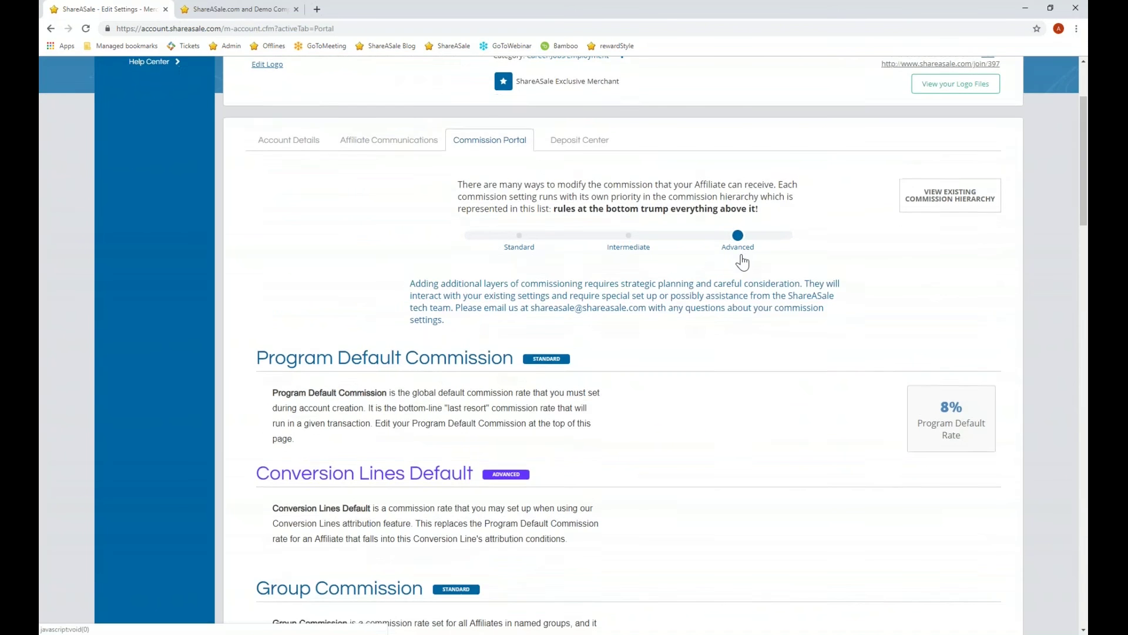
# Read through the Advanced view of the commission hierarchy, from Program Default Commission down to Individual Commission Rules
pyautogui.scroll(-14, 738, 259)
pyautogui.scroll(-2, 748, 255)
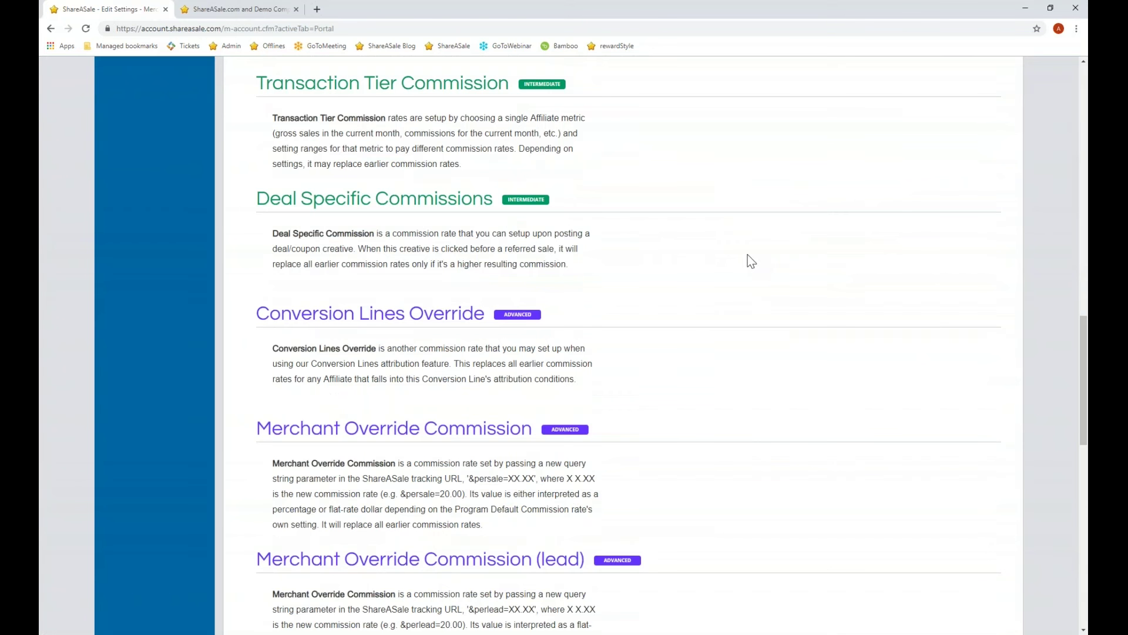
pyautogui.scroll(-13, 748, 255)
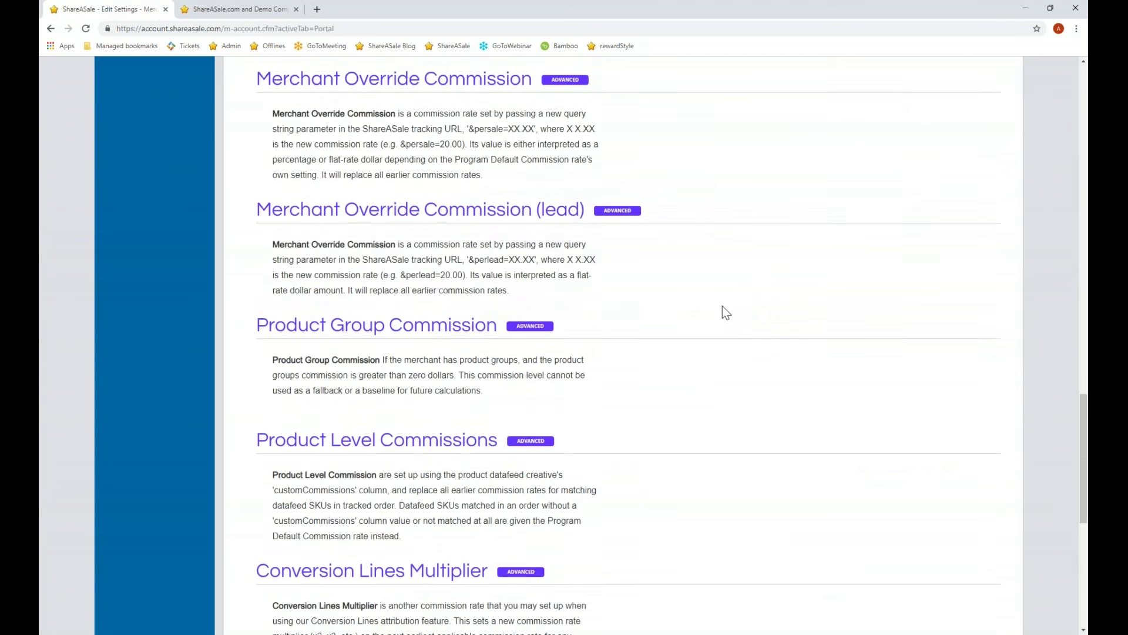
pyautogui.scroll(-1, 726, 311)
pyautogui.scroll(20, 723, 303)
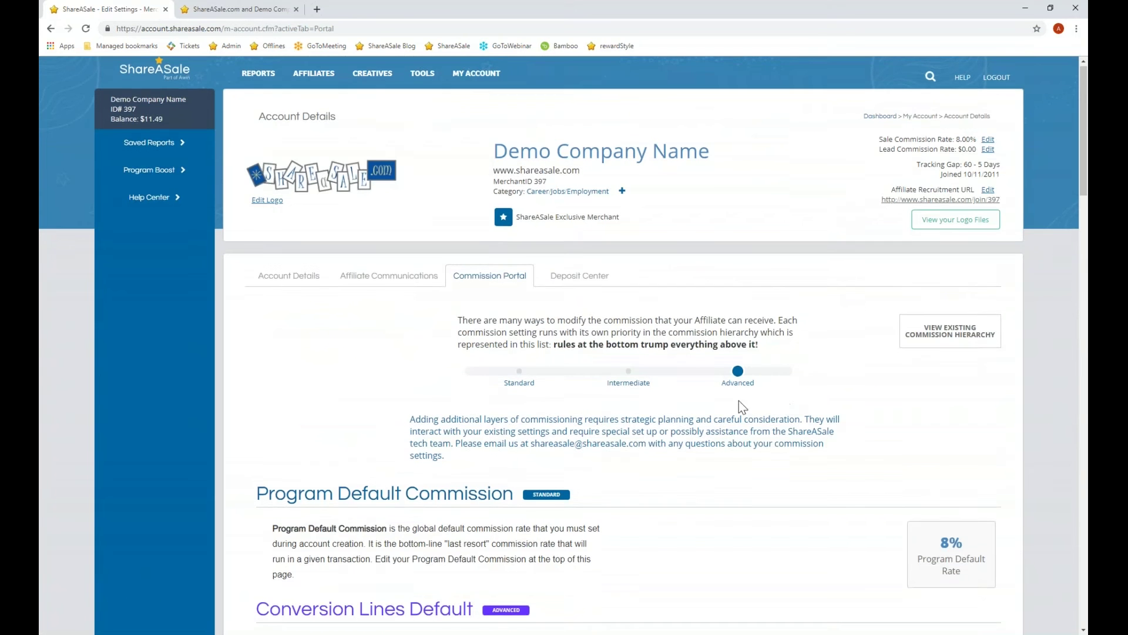
pyautogui.scroll(-11, 739, 400)
pyautogui.scroll(-10, 372, 373)
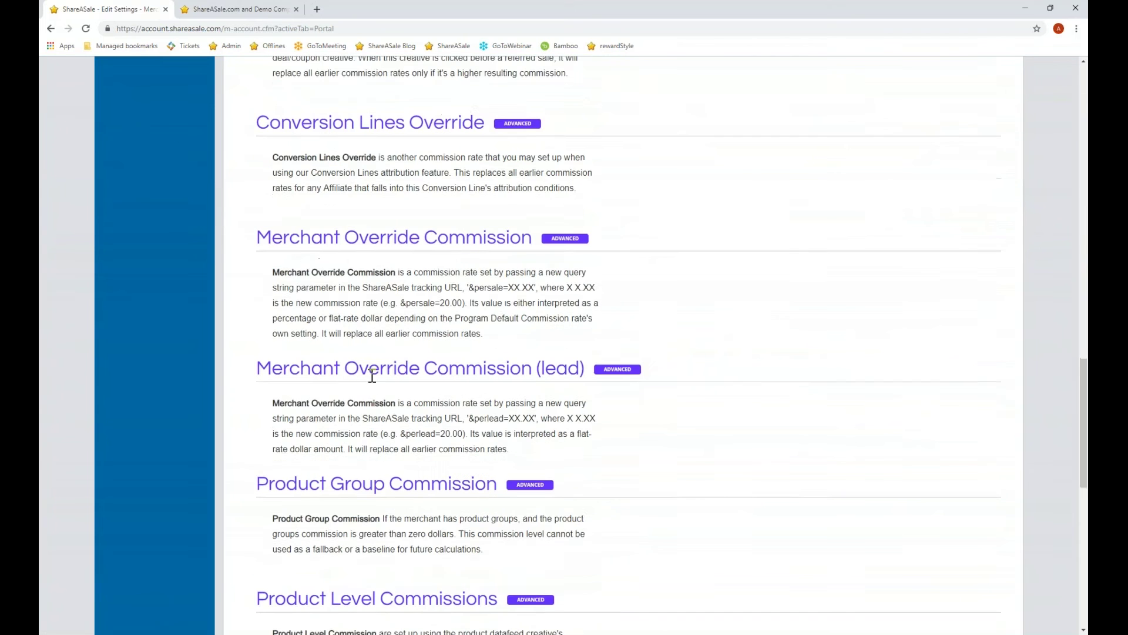
pyautogui.scroll(-5, 574, 423)
pyautogui.scroll(-6, 627, 423)
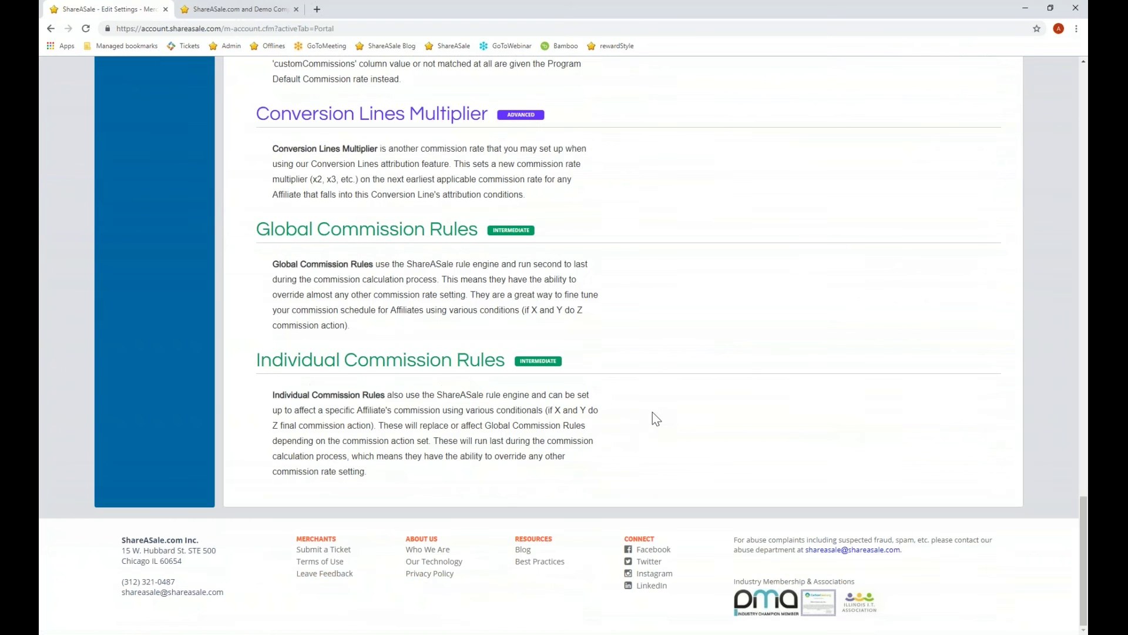
pyautogui.scroll(18, 652, 412)
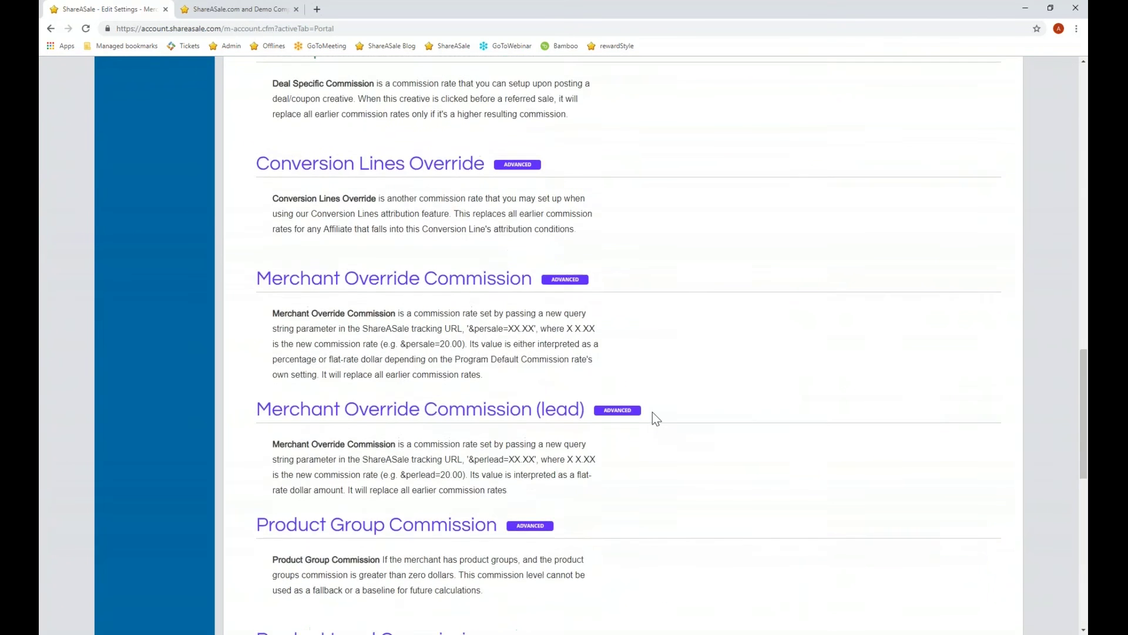
pyautogui.scroll(15, 652, 411)
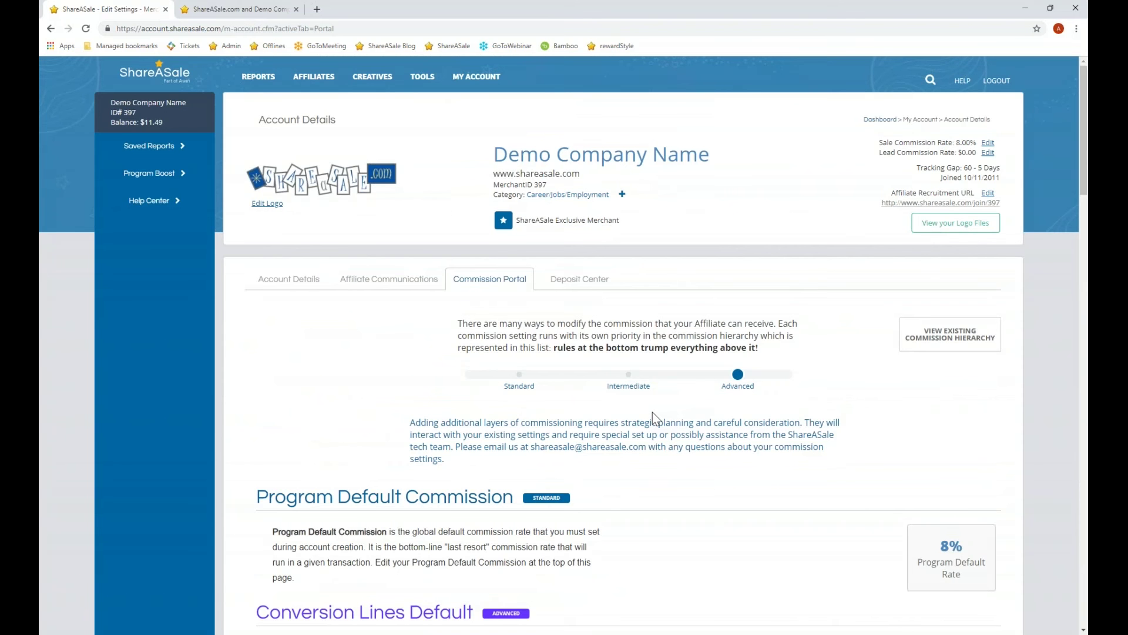
pyautogui.scroll(-4, 534, 365)
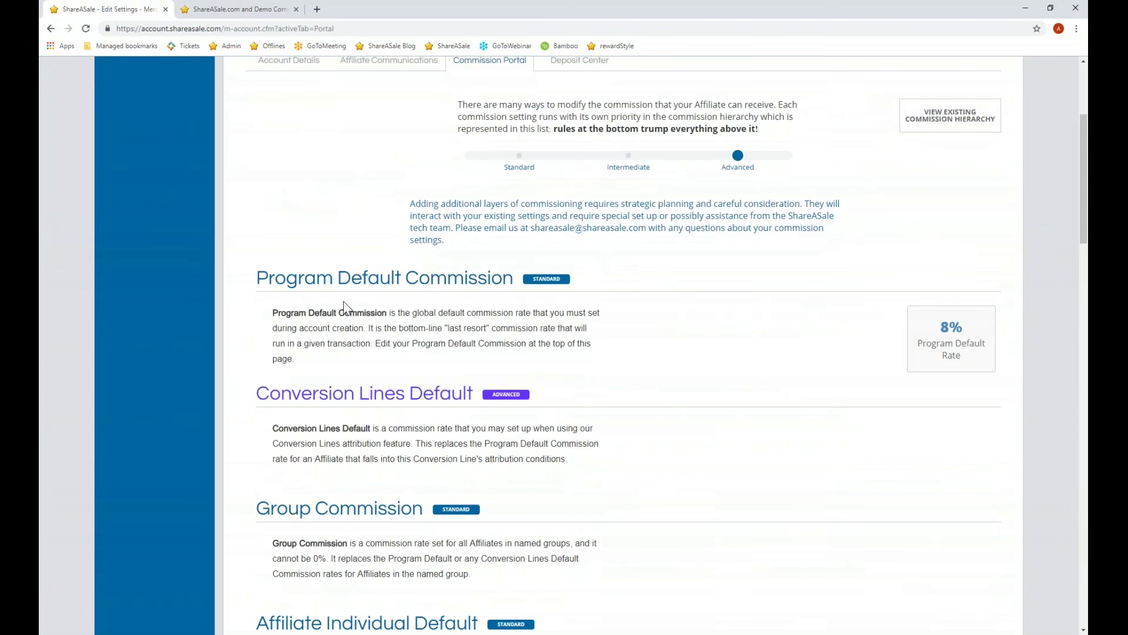
pyautogui.scroll(-15, 635, 397)
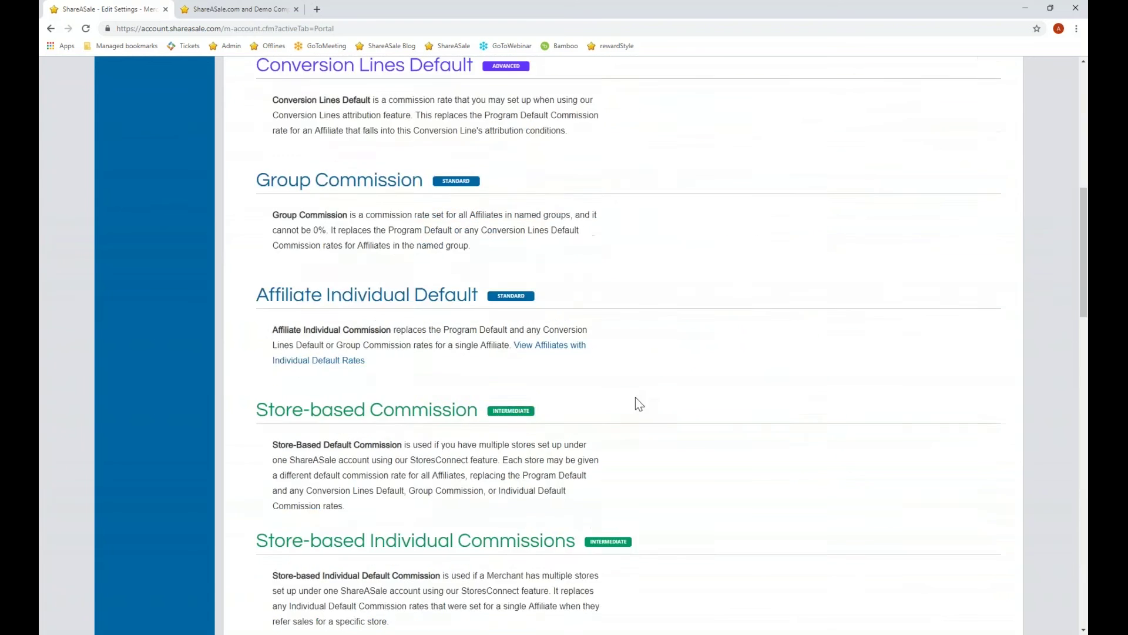
pyautogui.scroll(-9, 661, 438)
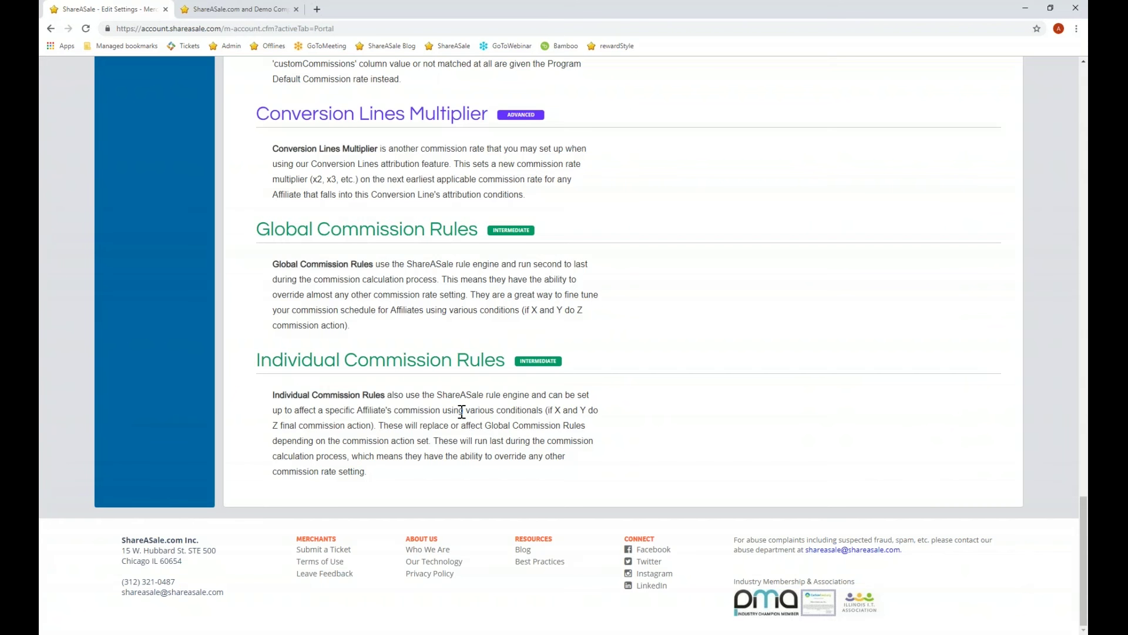
pyautogui.scroll(2, 399, 327)
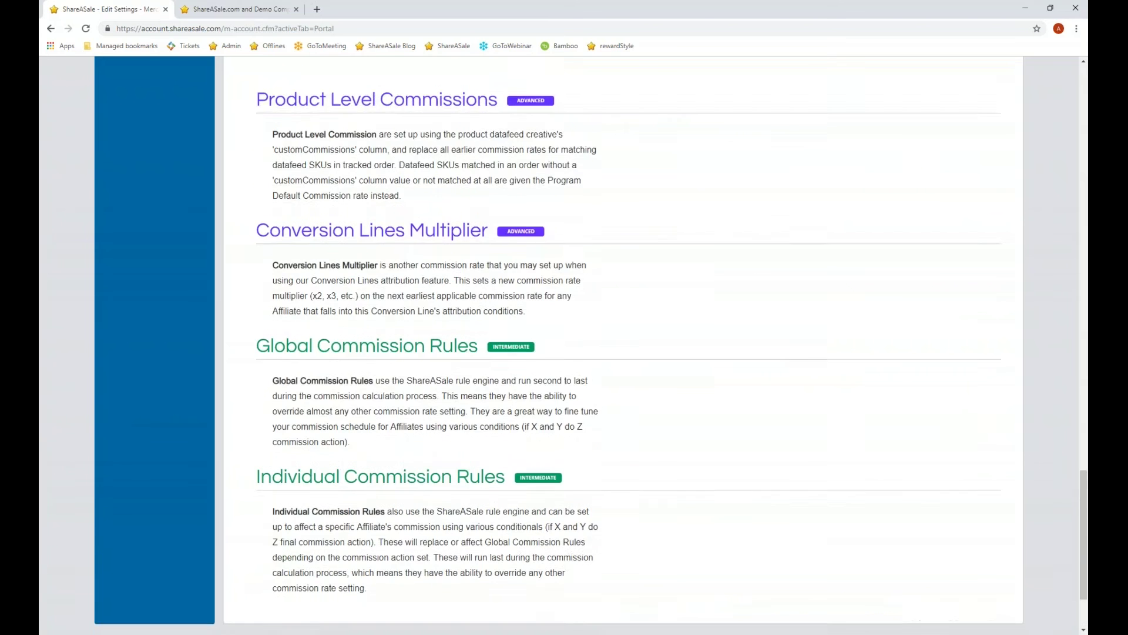
pyautogui.scroll(10, 378, 144)
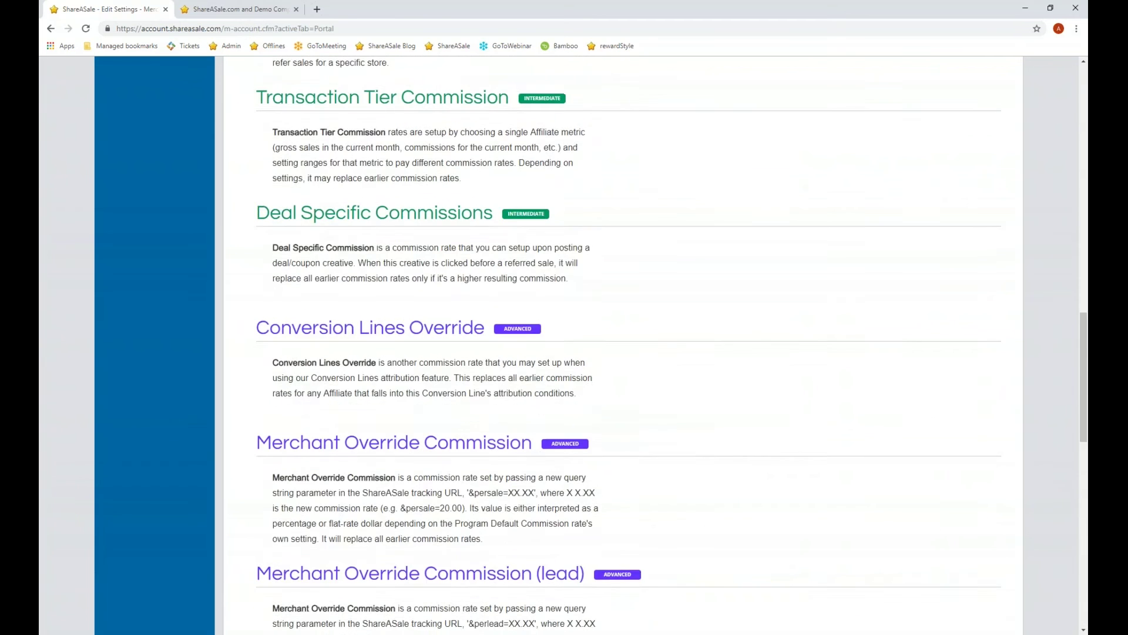
pyautogui.scroll(7, 341, 235)
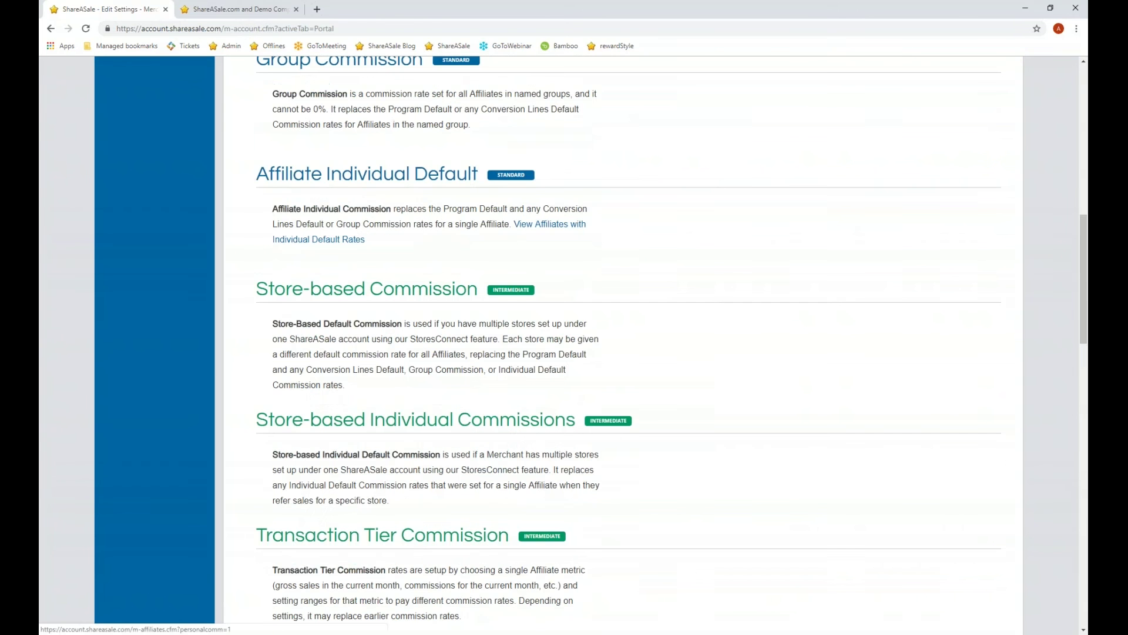
pyautogui.scroll(11, 418, 189)
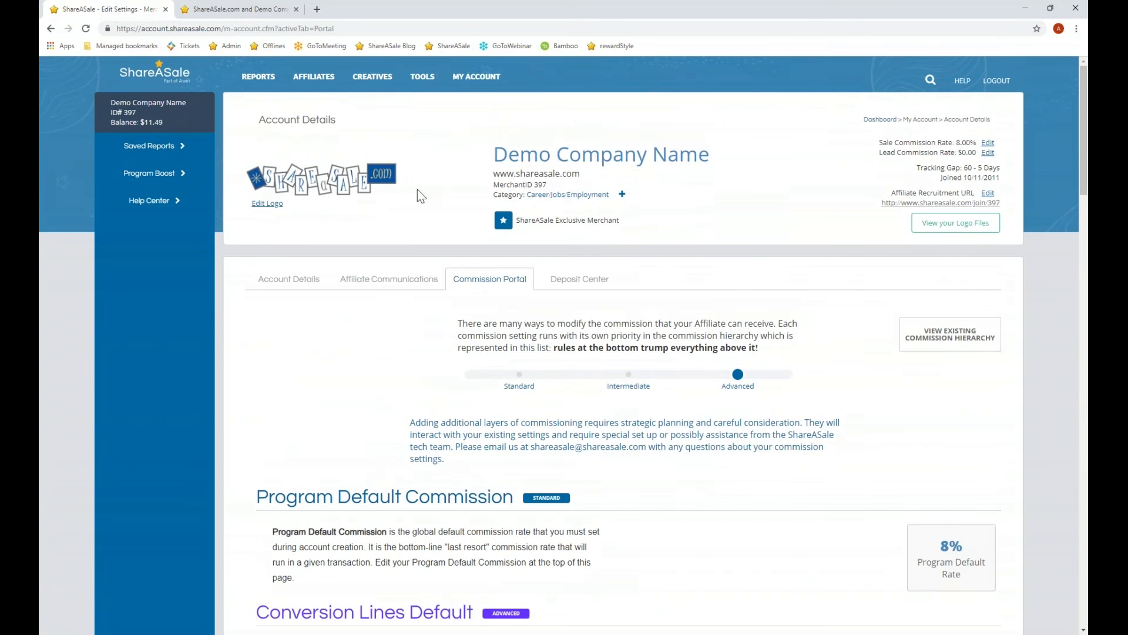
# Open the Deposit Center and look over the balance, deposit history, Make A Deposit and Auto Deposit sections
pyautogui.click(582, 278)
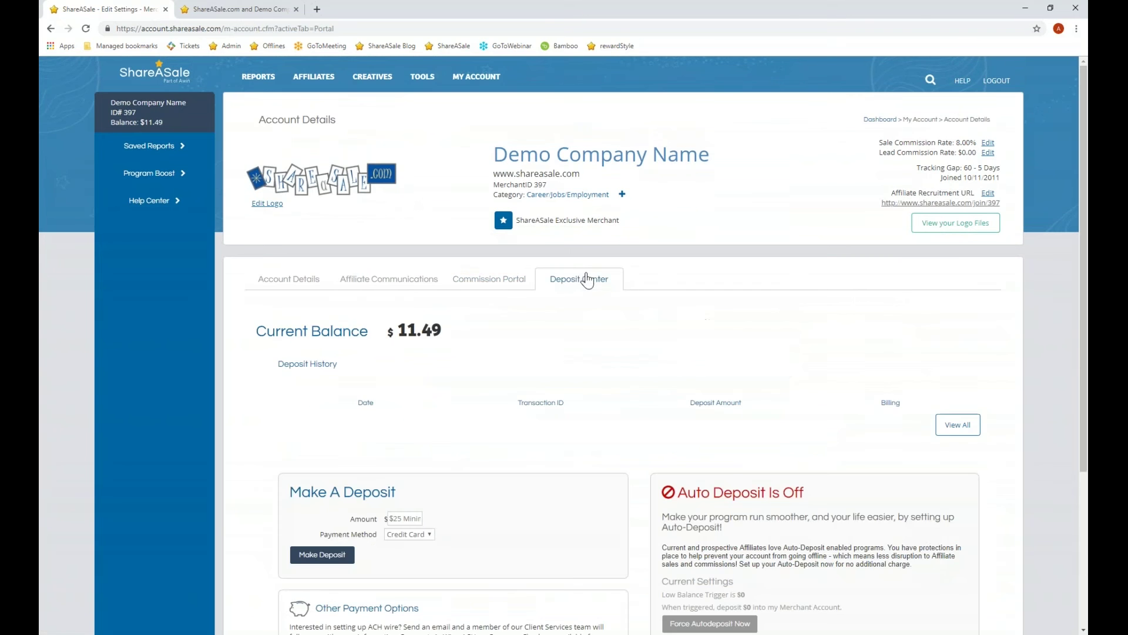
pyautogui.scroll(-1, 584, 275)
pyautogui.scroll(-2, 586, 279)
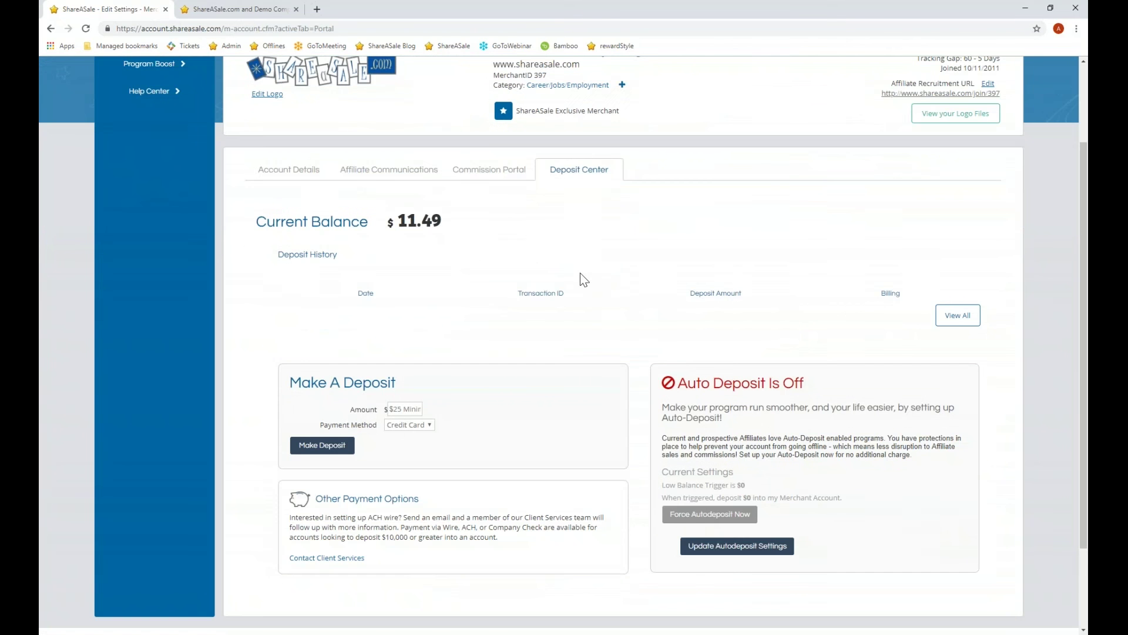
pyautogui.scroll(2, 580, 272)
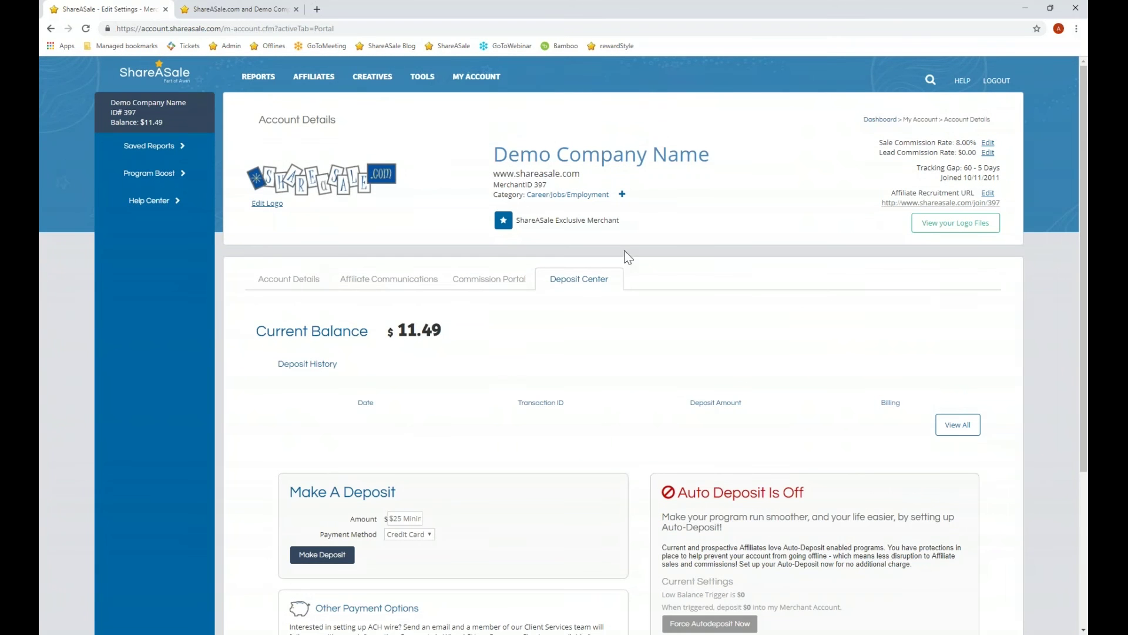
pyautogui.moveTo(474, 88)
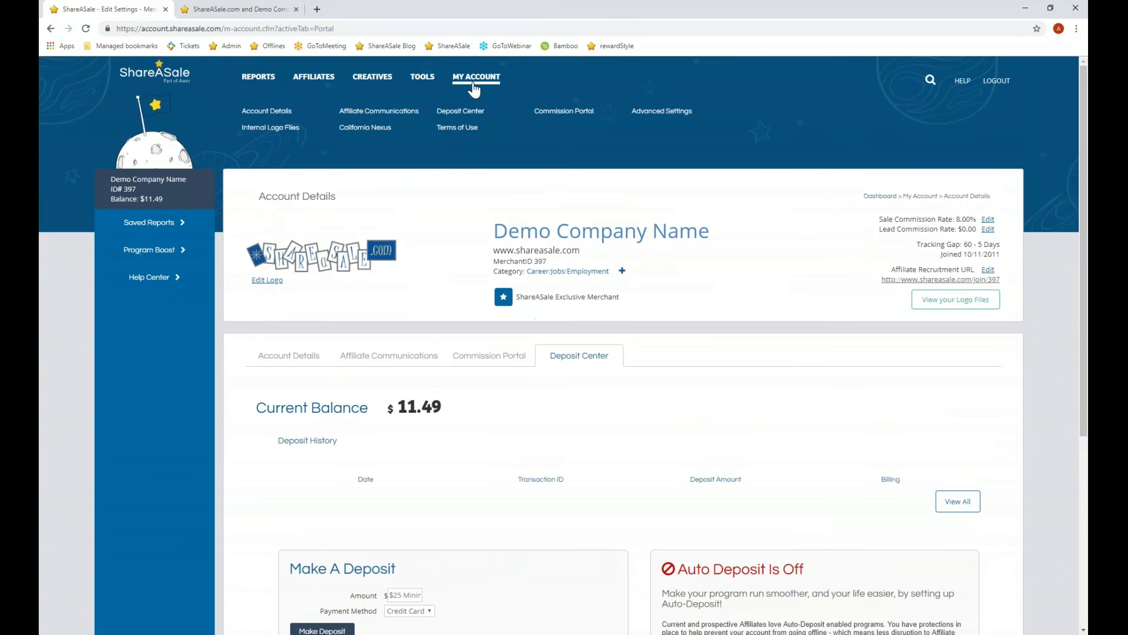
pyautogui.click(479, 117)
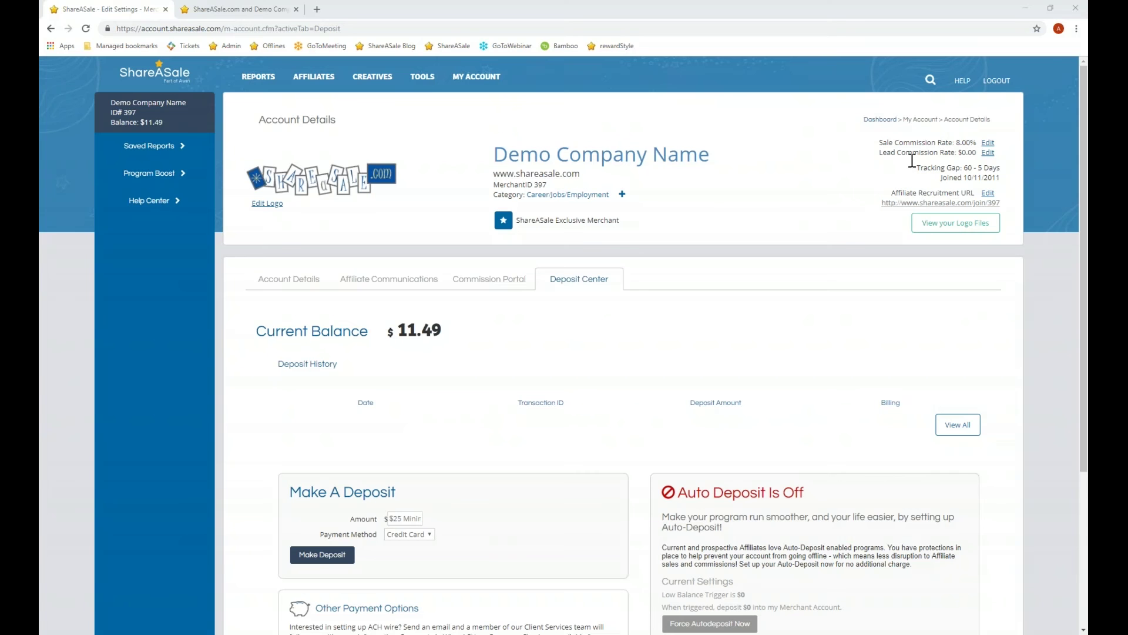
# Open the PPC Bidding Rules tool and view the current list of restricted keywords
pyautogui.click(424, 83)
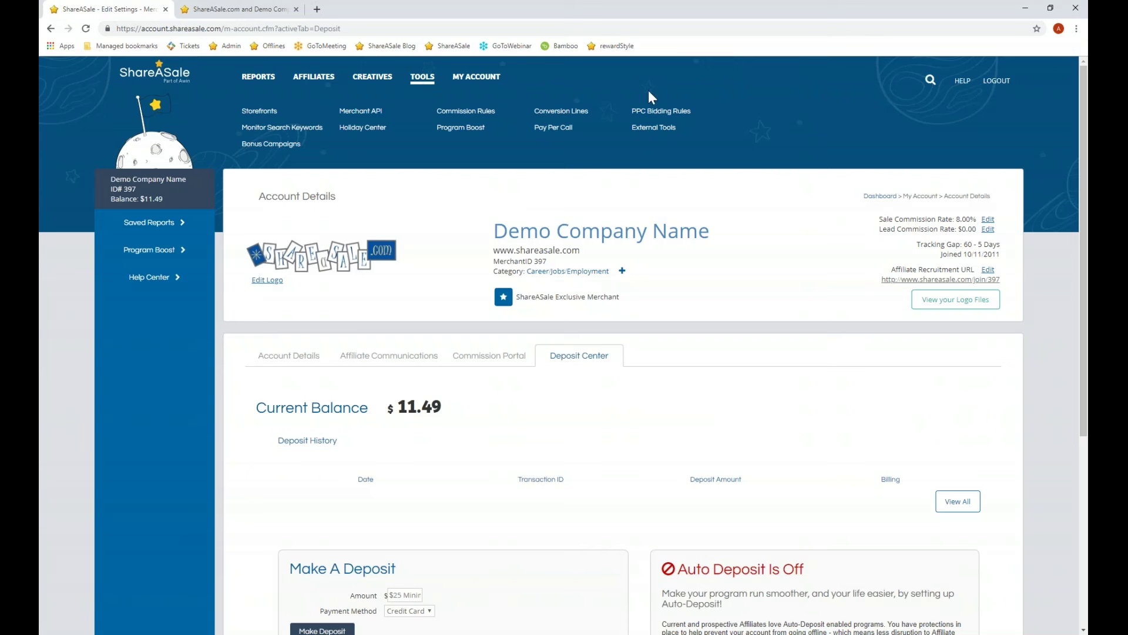
pyautogui.click(655, 111)
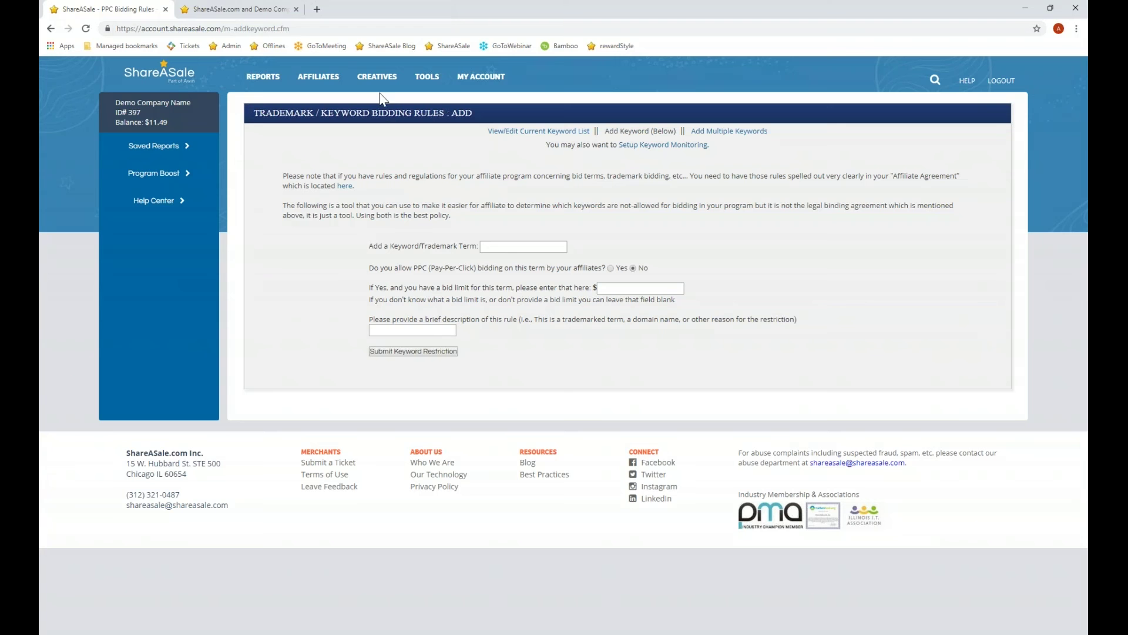
pyautogui.click(517, 132)
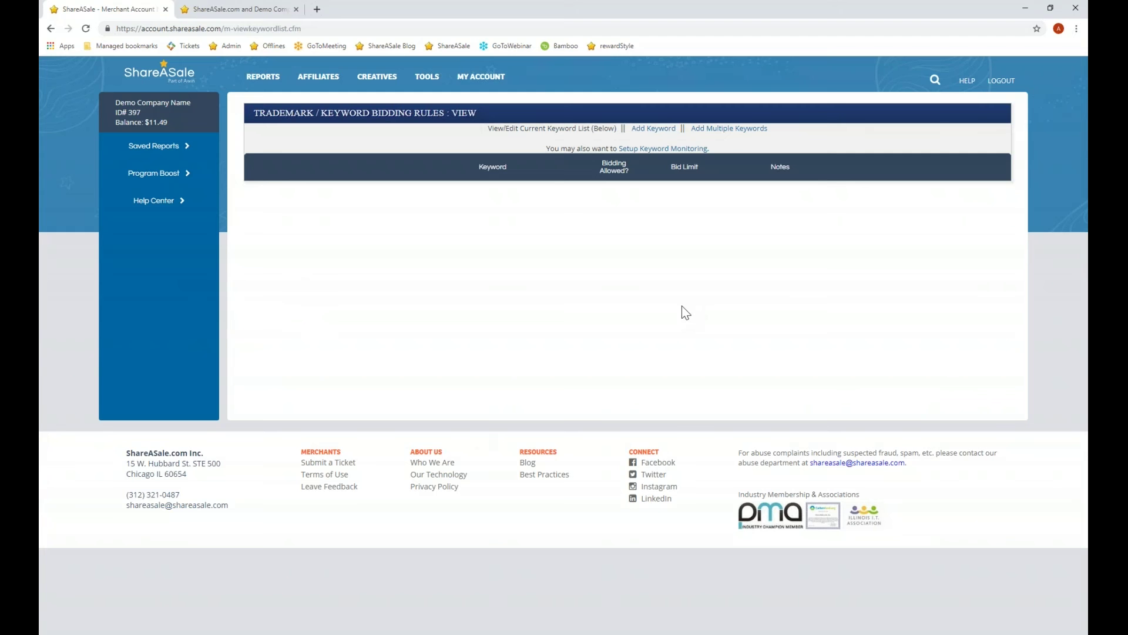
# Go from the bidding rules to keyword monitoring and view the Monitor Search Keywords tool
pyautogui.click(653, 128)
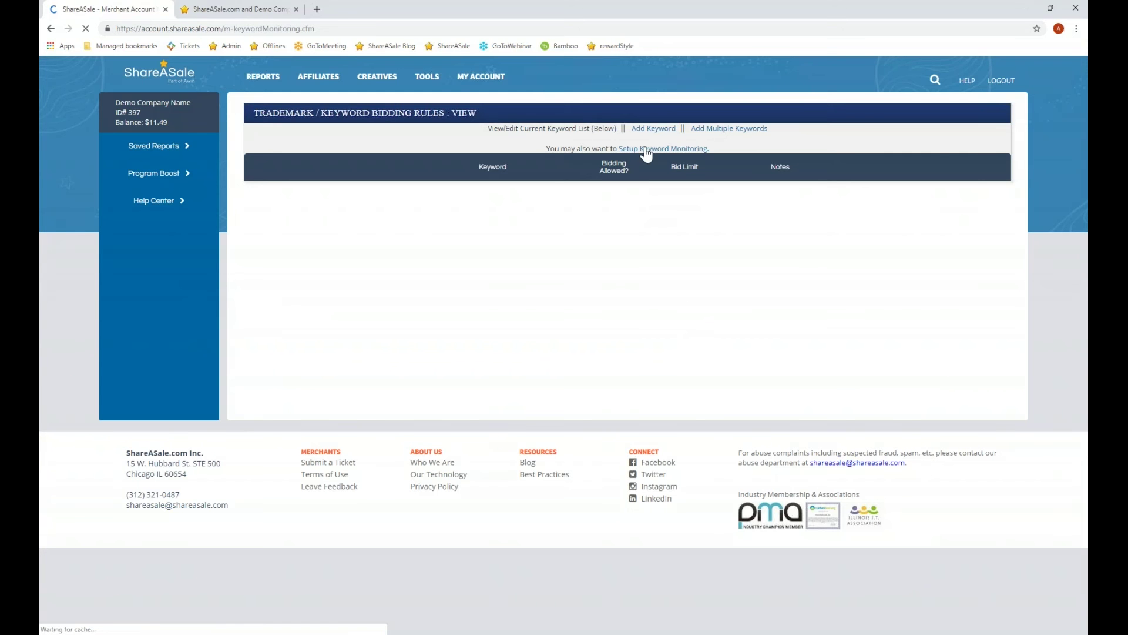
pyautogui.click(432, 82)
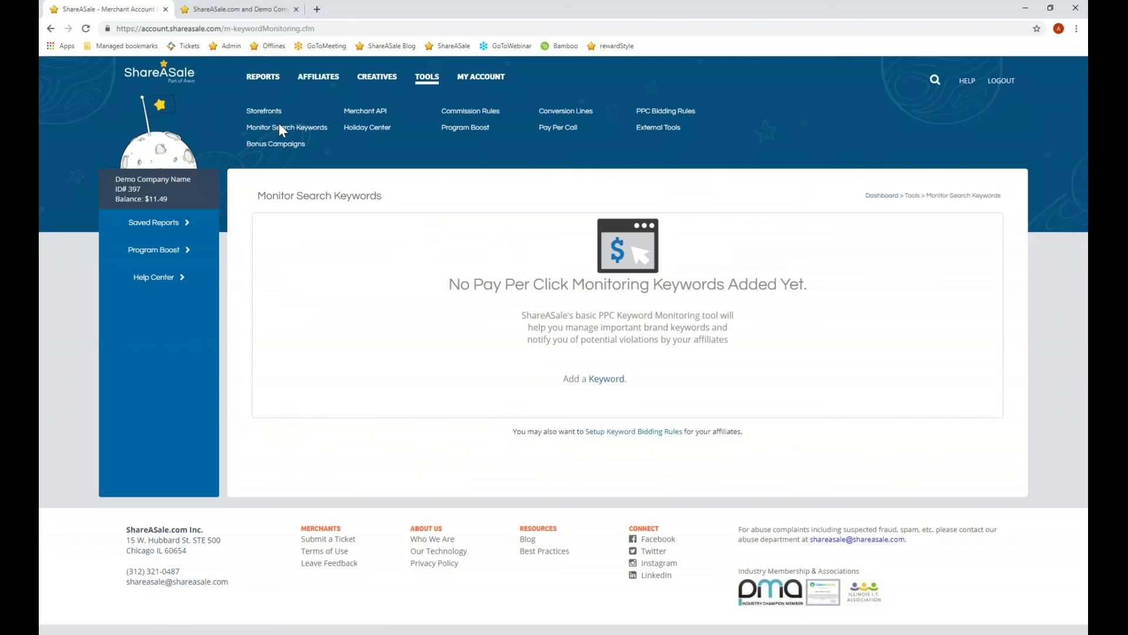
pyautogui.click(280, 126)
# Open Program Boost and look over the Interface Placement offers
pyautogui.click(466, 128)
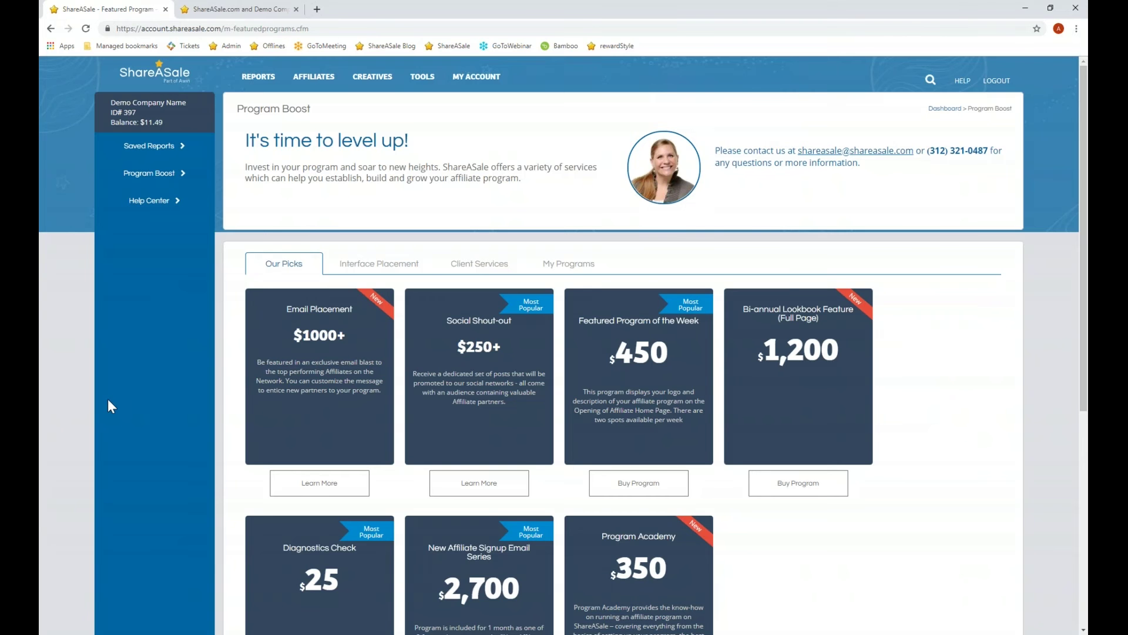
pyautogui.click(345, 263)
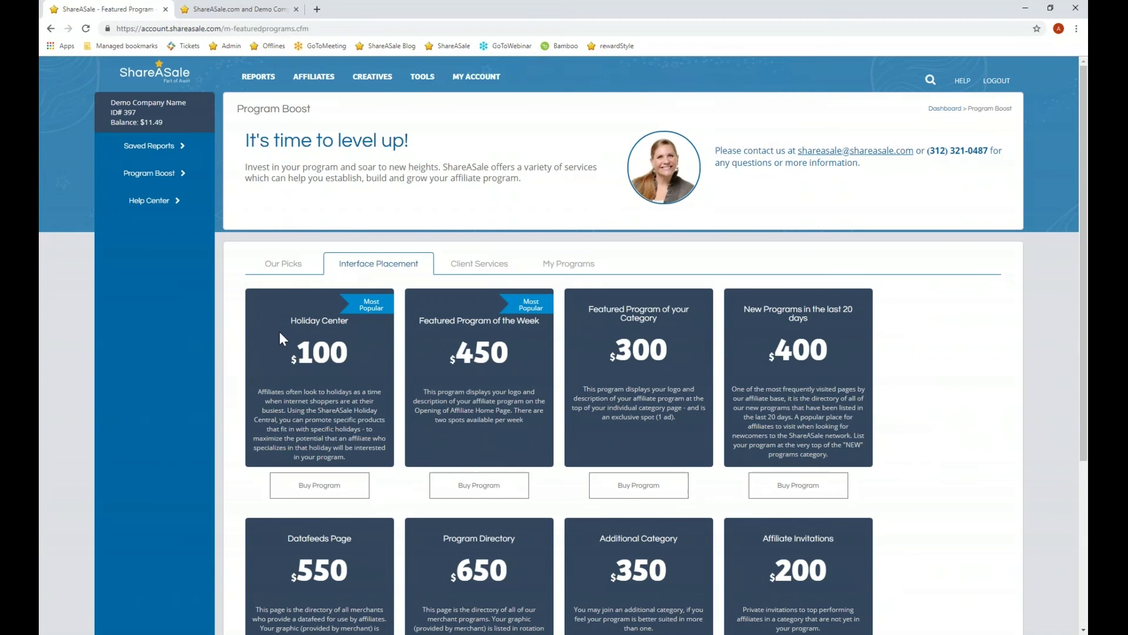
pyautogui.scroll(-2, 280, 331)
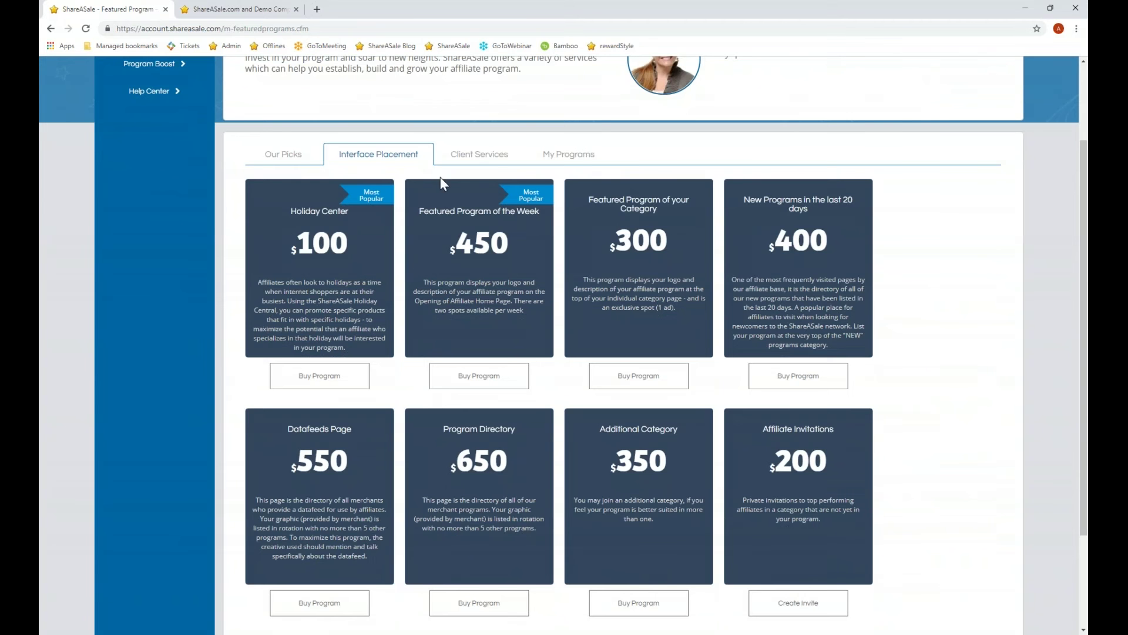
# Review the Client Services offers in Program Boost, from Diagnostics Check to the Bi-annual Lookbook Feature
pyautogui.click(472, 147)
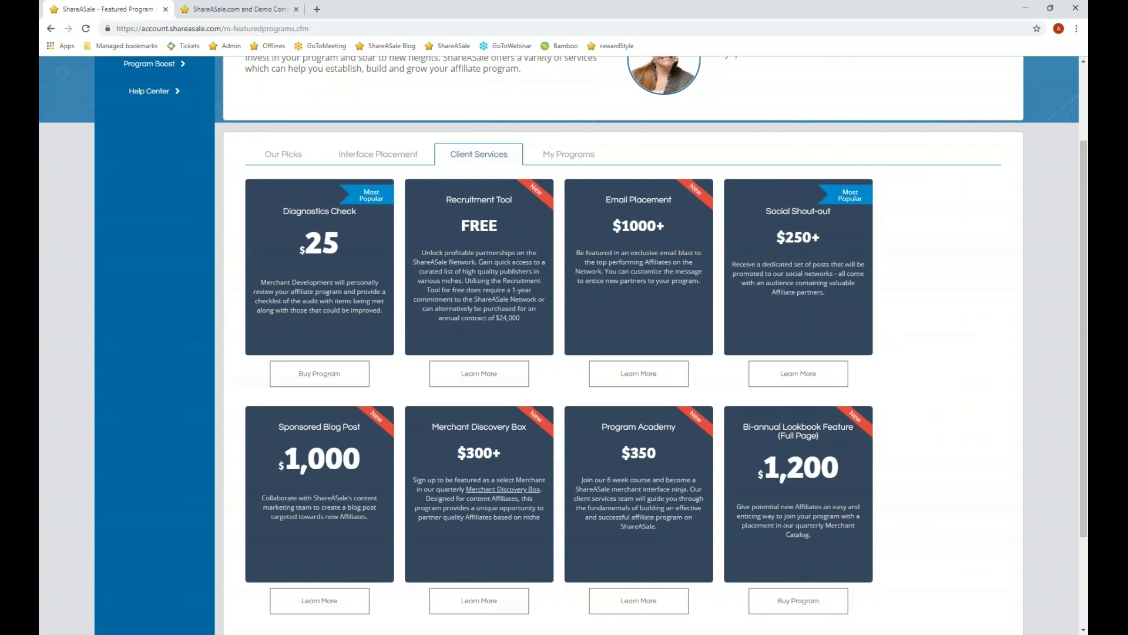
pyautogui.scroll(-1, 126, 312)
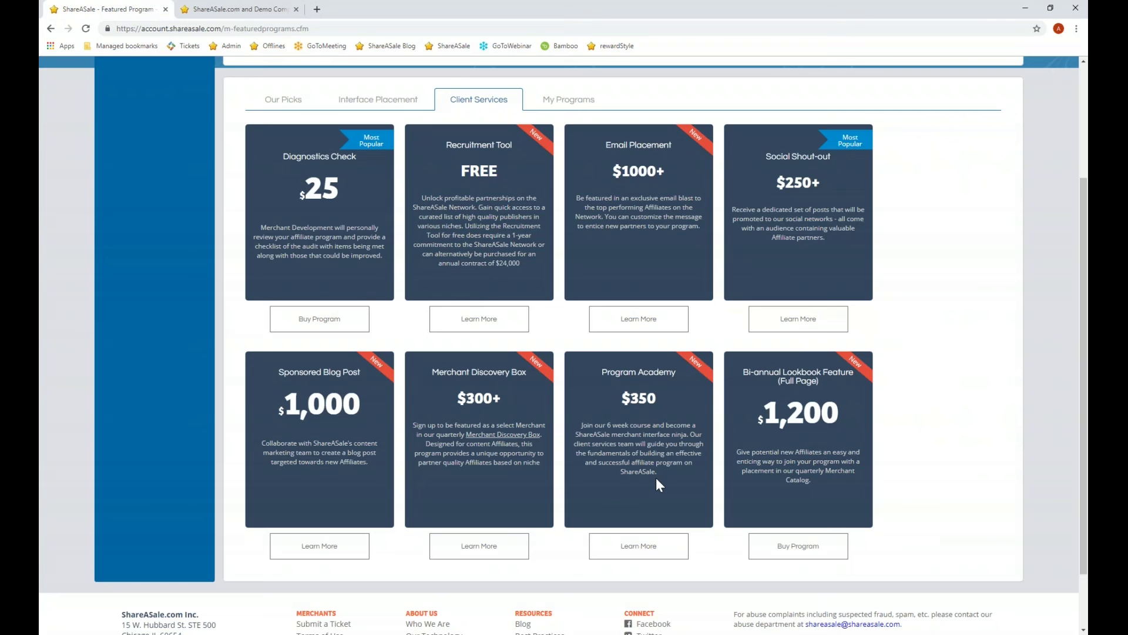
pyautogui.scroll(1, 660, 477)
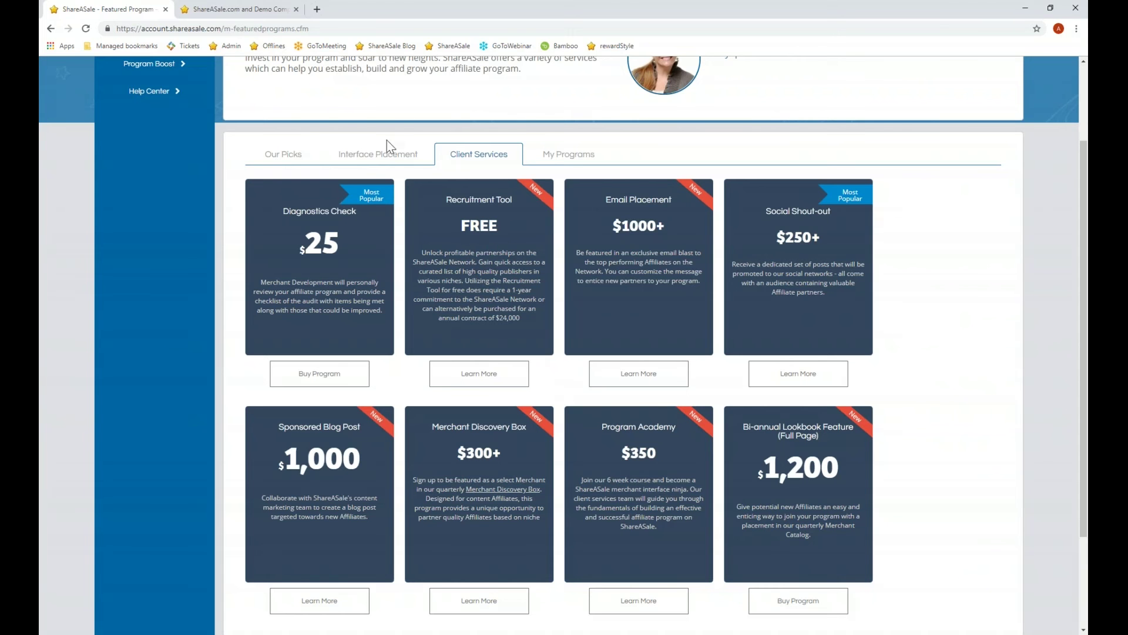
# Return to the Interface Placement offers, and view the account's own promotions under My Programs
pyautogui.click(387, 160)
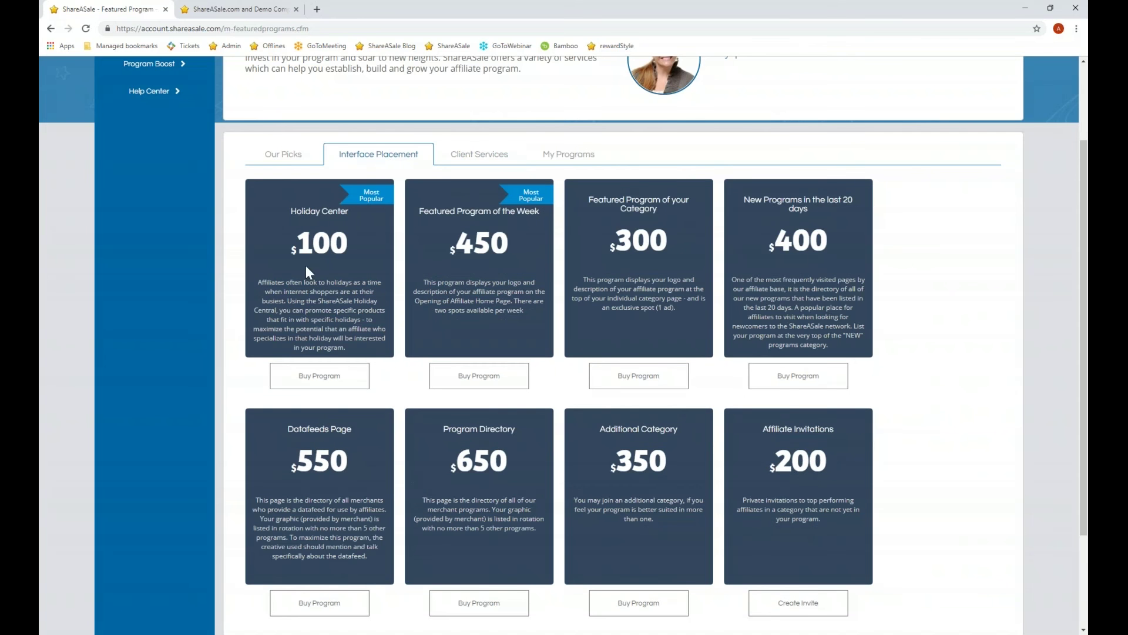
pyautogui.click(581, 156)
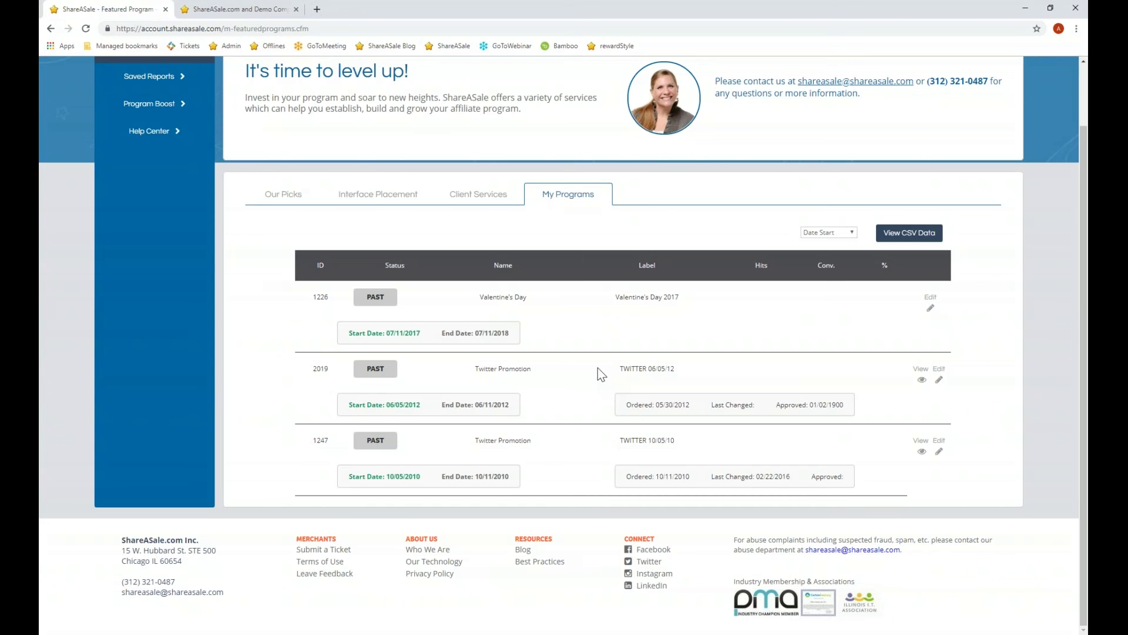
pyautogui.scroll(3, 652, 323)
# Open the Datafeed page of the creatives and view the datafeed requirements for mass product upload
pyautogui.moveTo(373, 90)
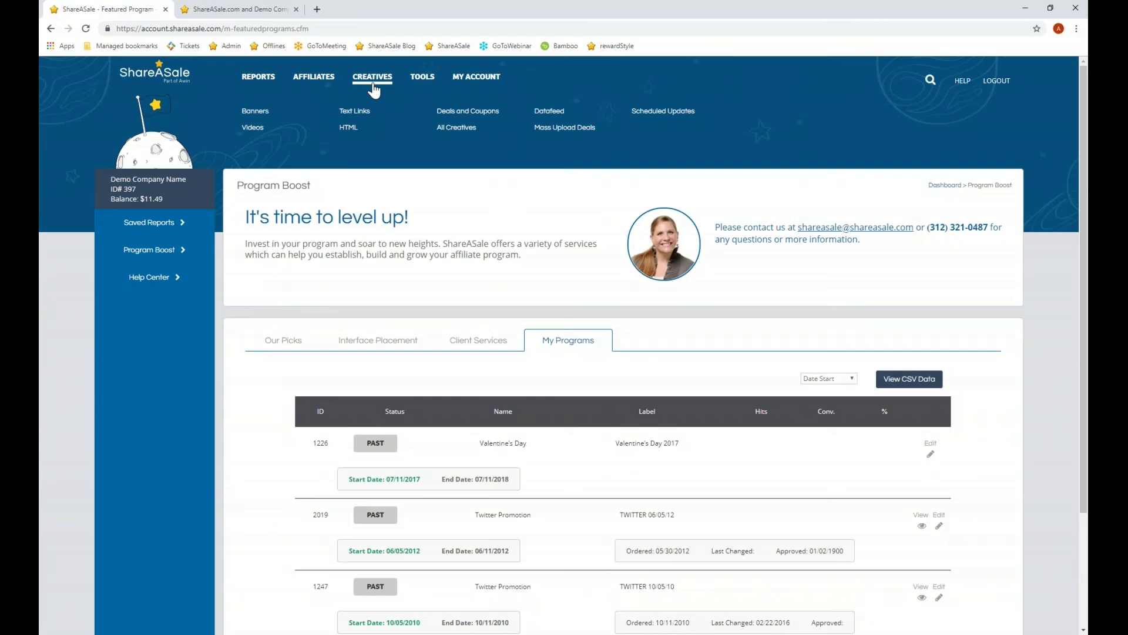
pyautogui.click(557, 111)
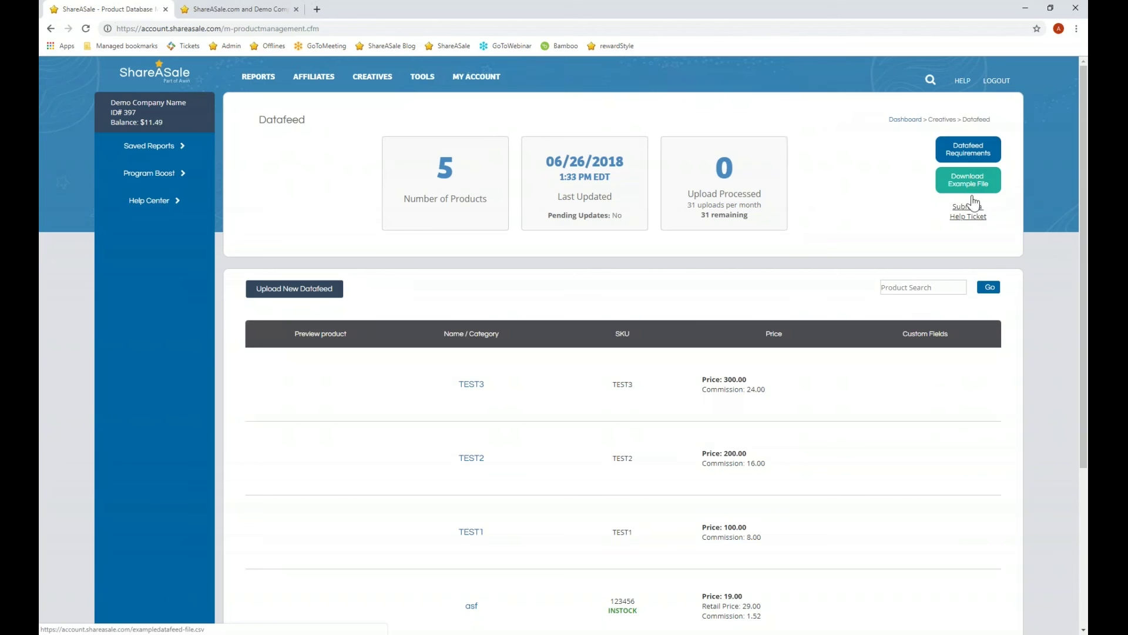
pyautogui.click(967, 156)
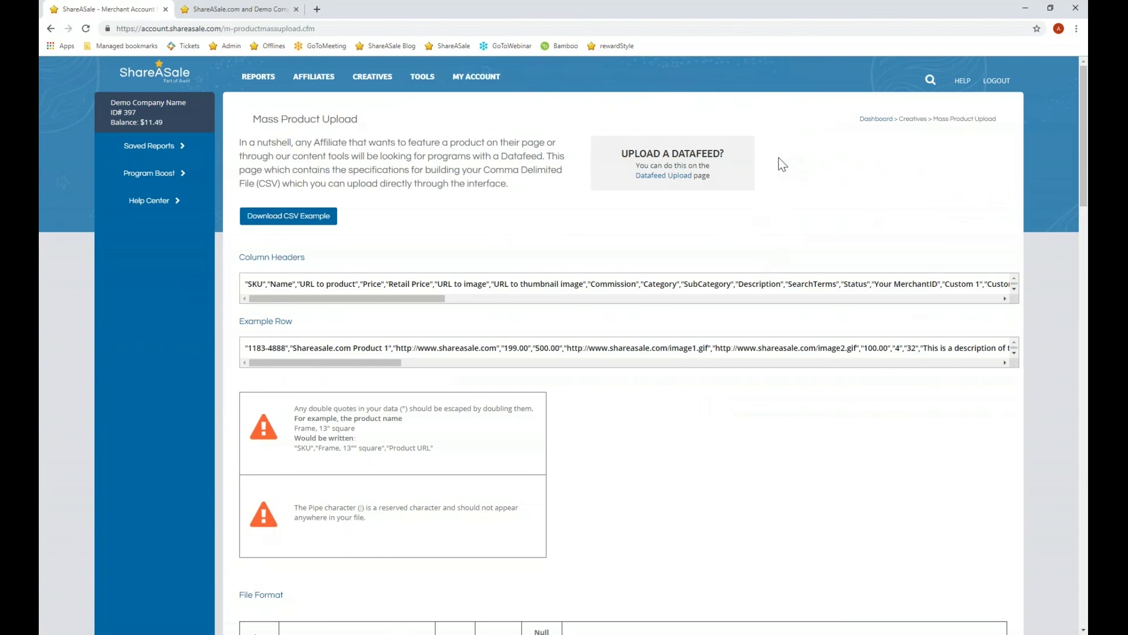
# Look through the File Format table of the mass product upload specifications, from SKU down to the columns reserved for future use
pyautogui.scroll(-10, 799, 421)
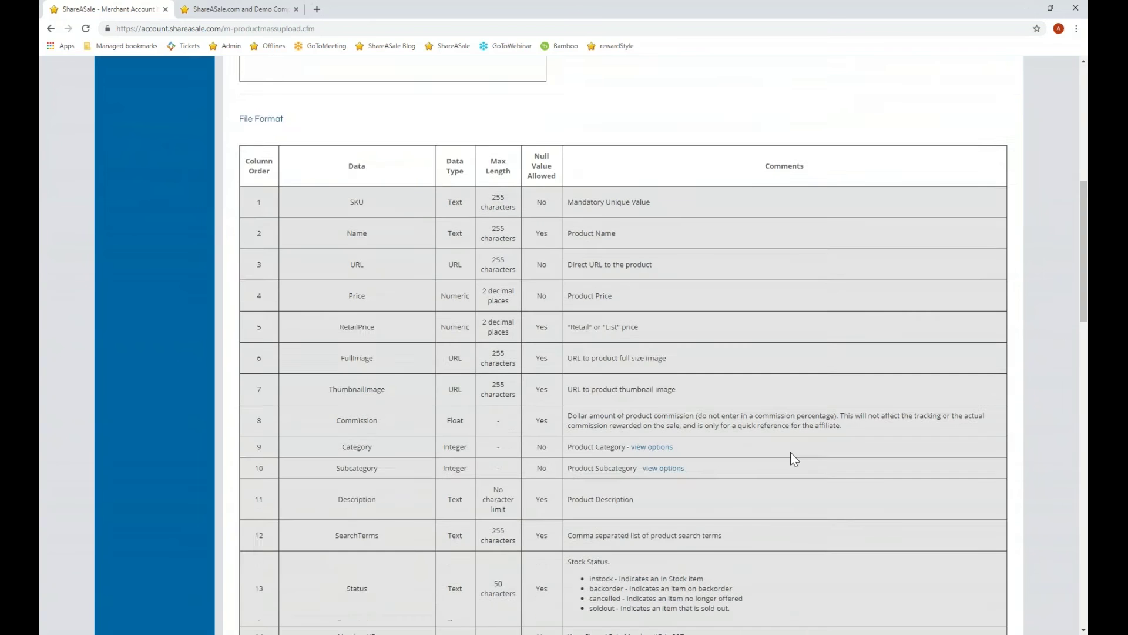
pyautogui.scroll(-15, 786, 457)
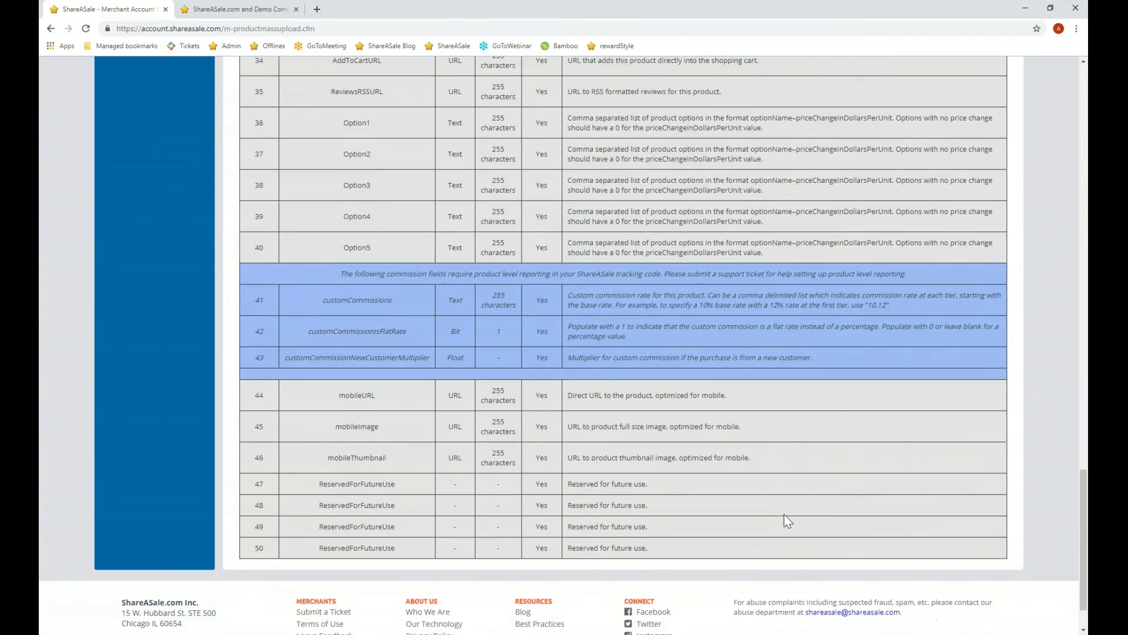
pyautogui.scroll(5, 784, 513)
pyautogui.scroll(15, 833, 540)
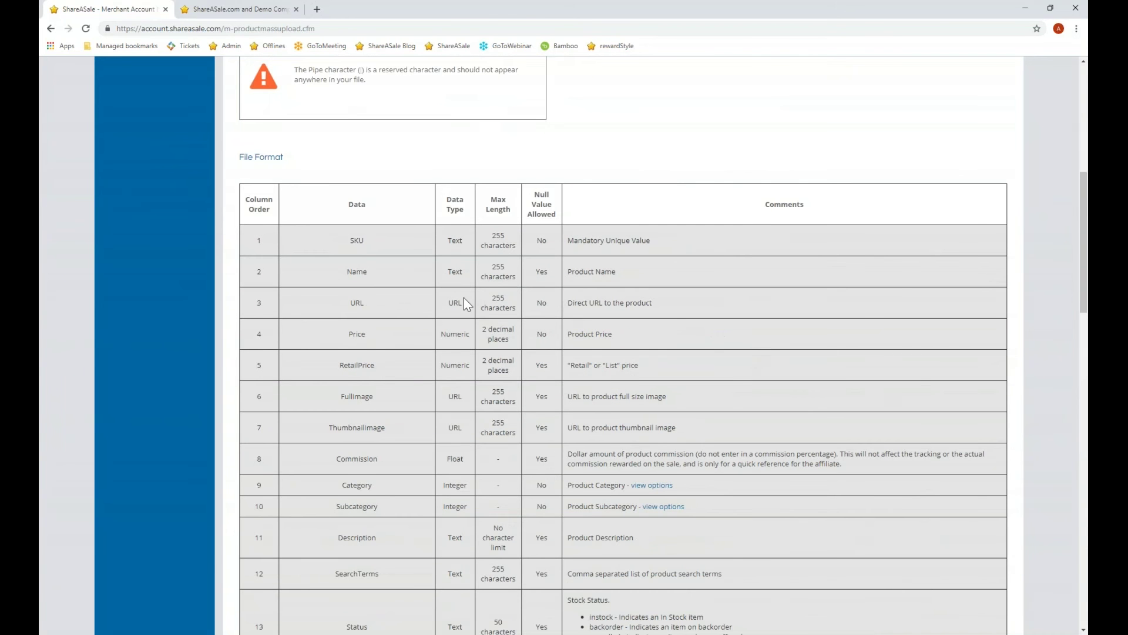
pyautogui.scroll(1, 464, 303)
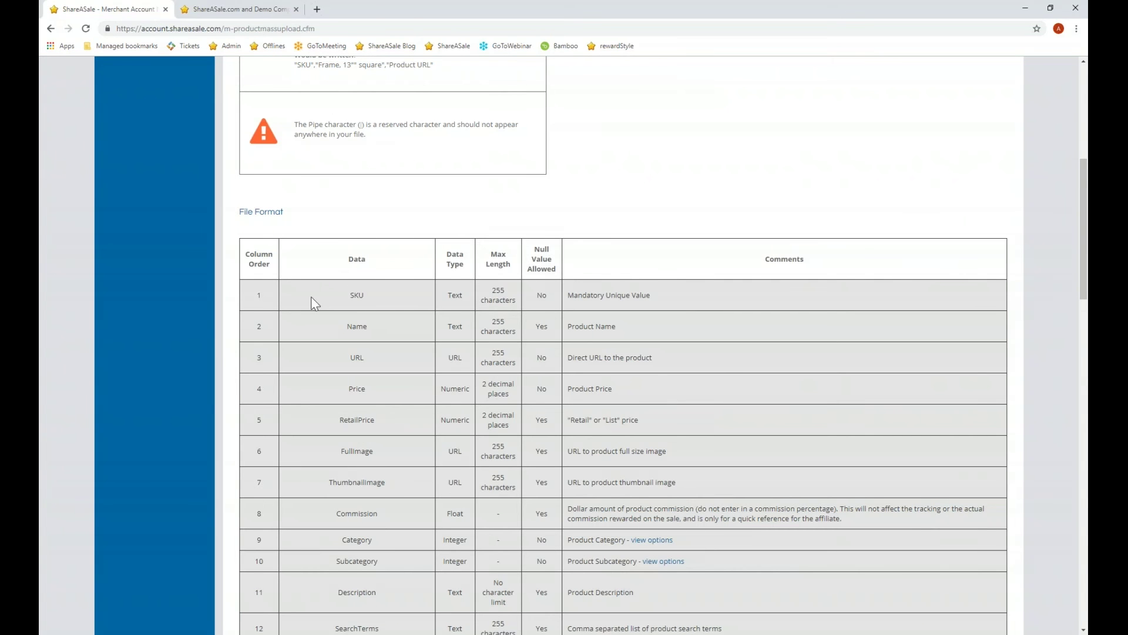
# Highlight in turn the File Format rows that allow no null value: SKU, URL, Price, Category, Subcategory and MerchantID
pyautogui.moveTo(253, 295); pyautogui.dragTo(640, 301)
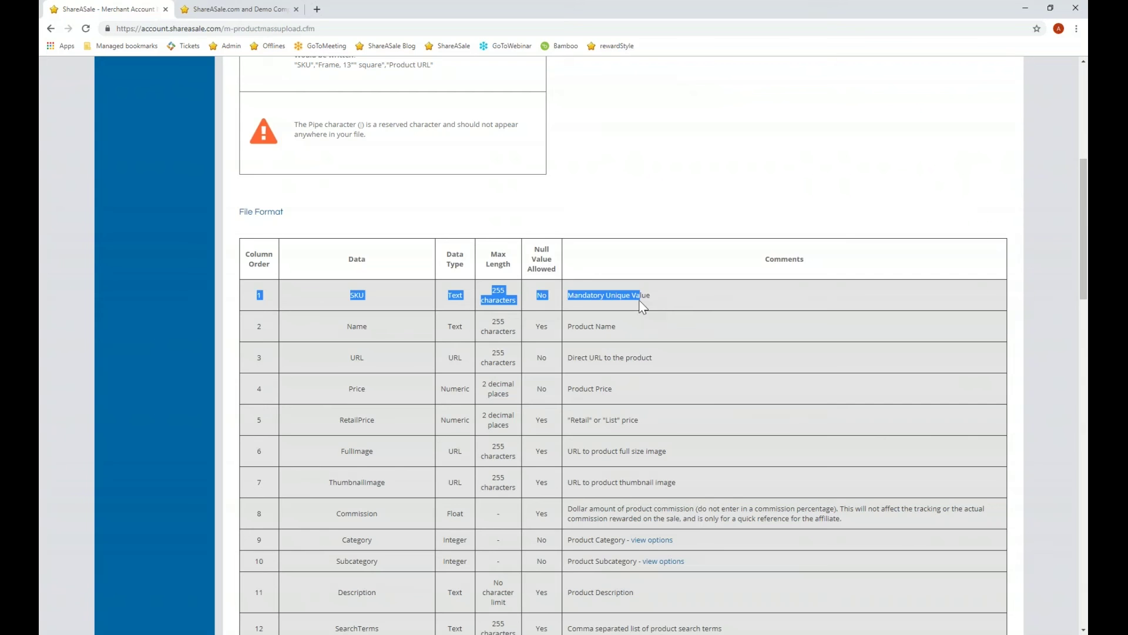
pyautogui.scroll(-1, 640, 301)
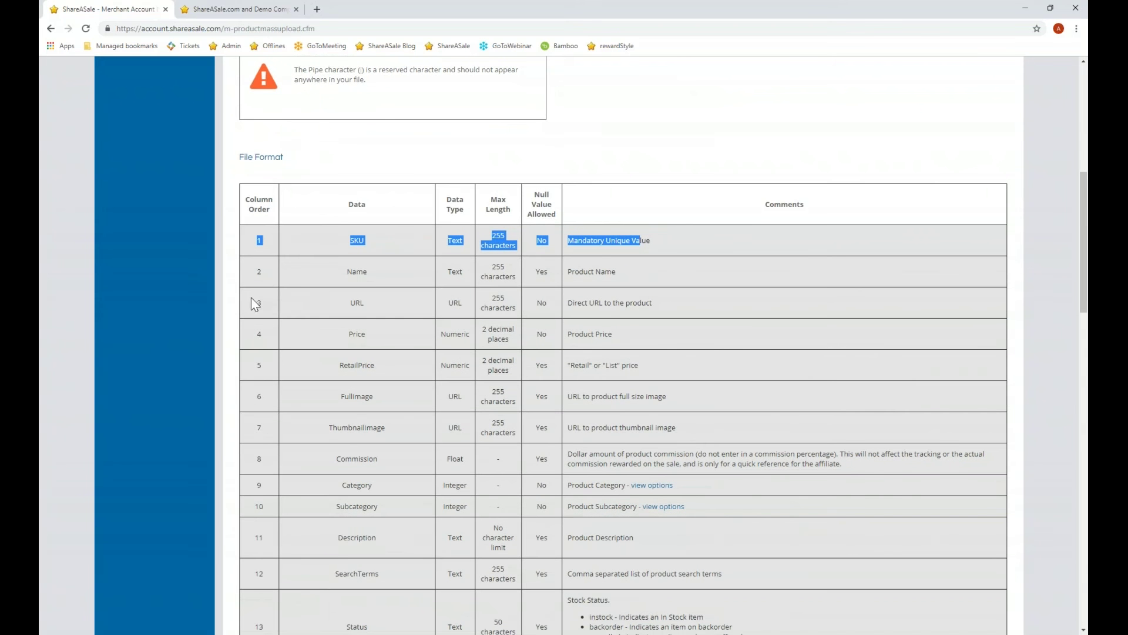
pyautogui.moveTo(251, 300); pyautogui.dragTo(667, 313)
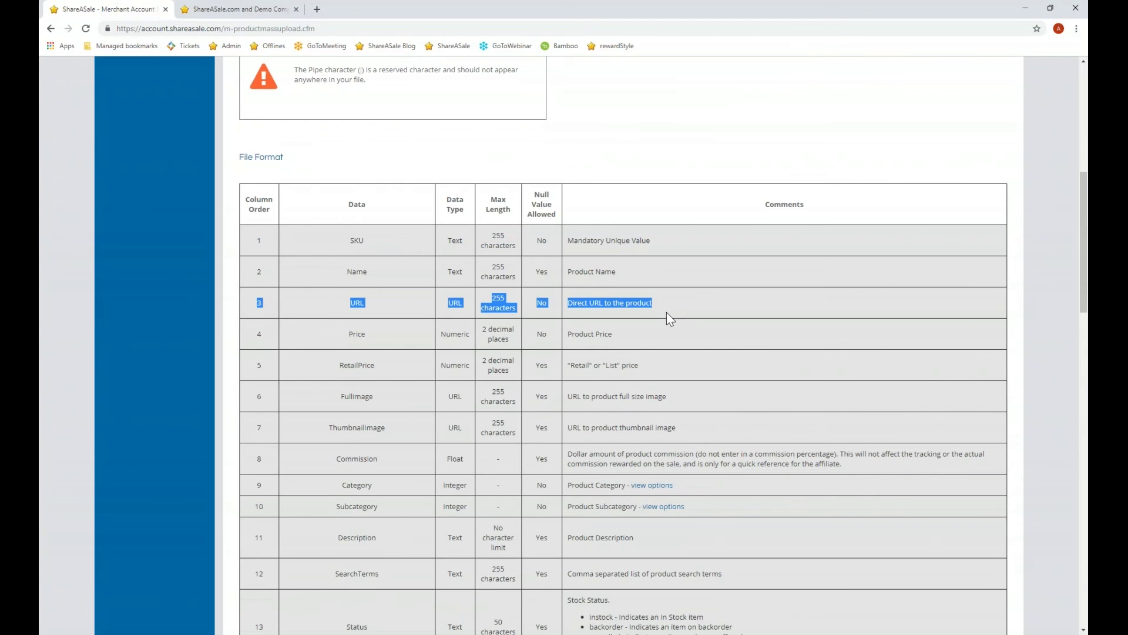
pyautogui.scroll(-1, 665, 312)
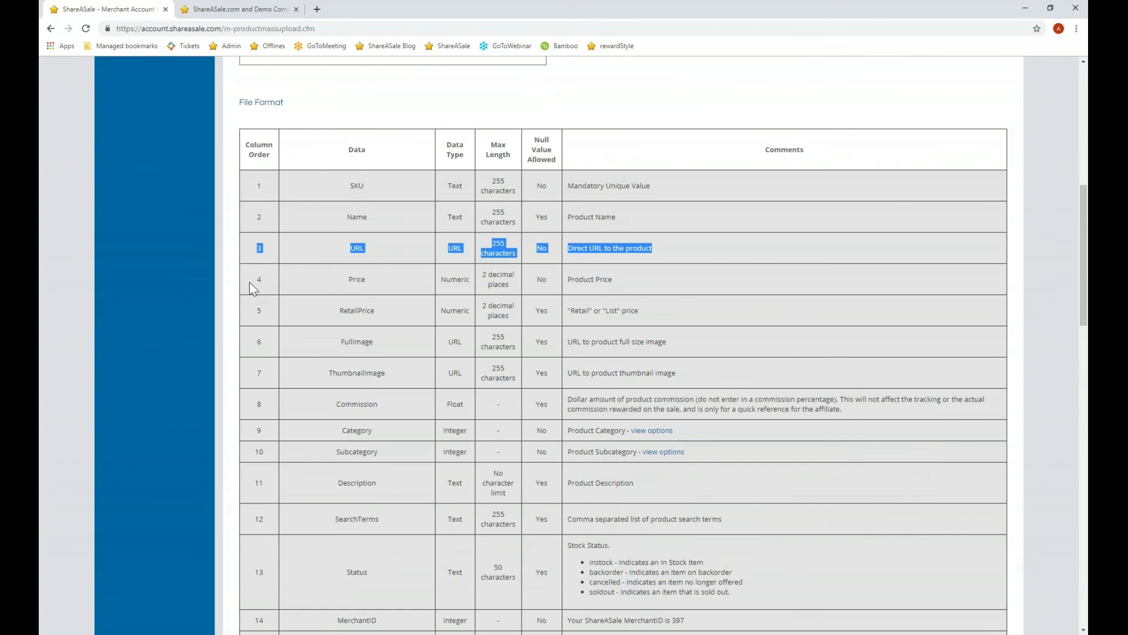
pyautogui.moveTo(253, 288); pyautogui.dragTo(654, 292)
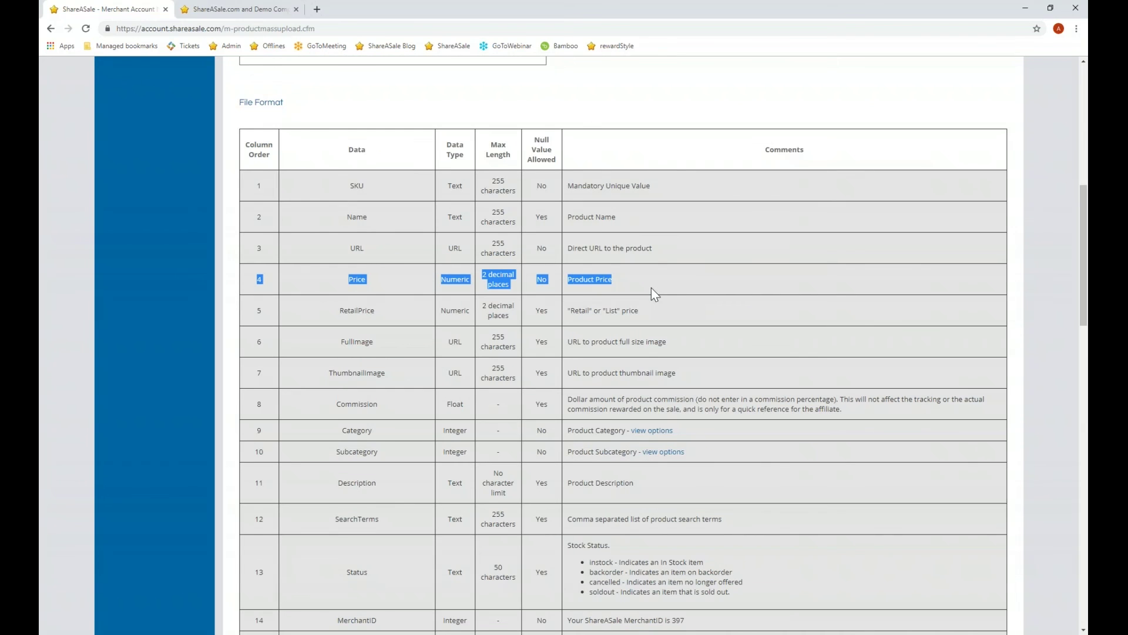
pyautogui.scroll(-2, 653, 291)
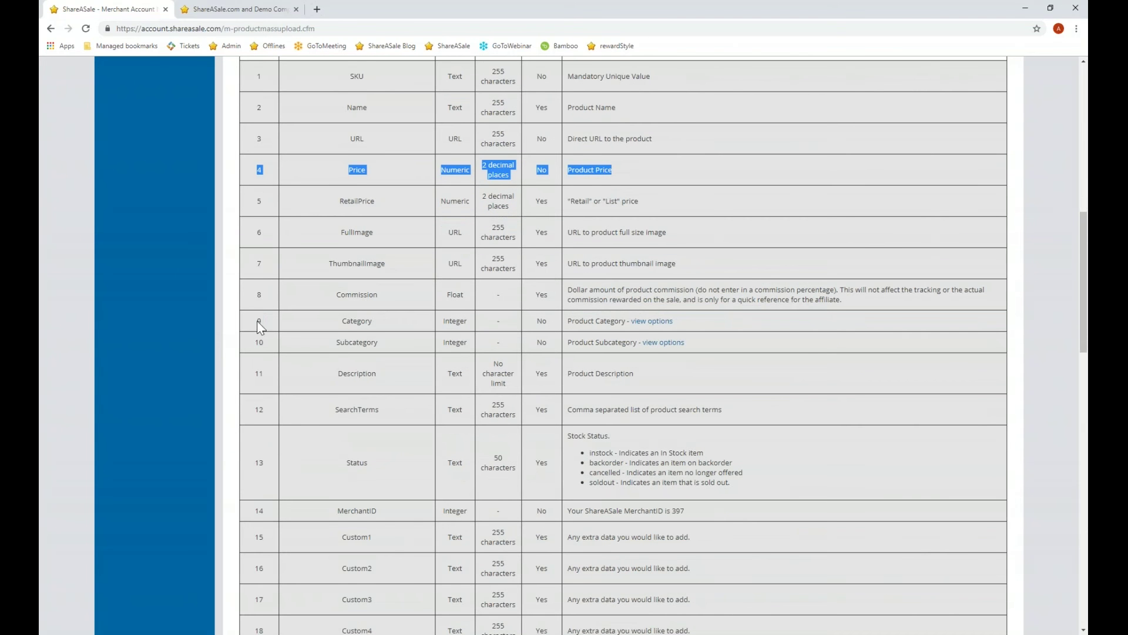
pyautogui.moveTo(259, 321); pyautogui.dragTo(676, 330)
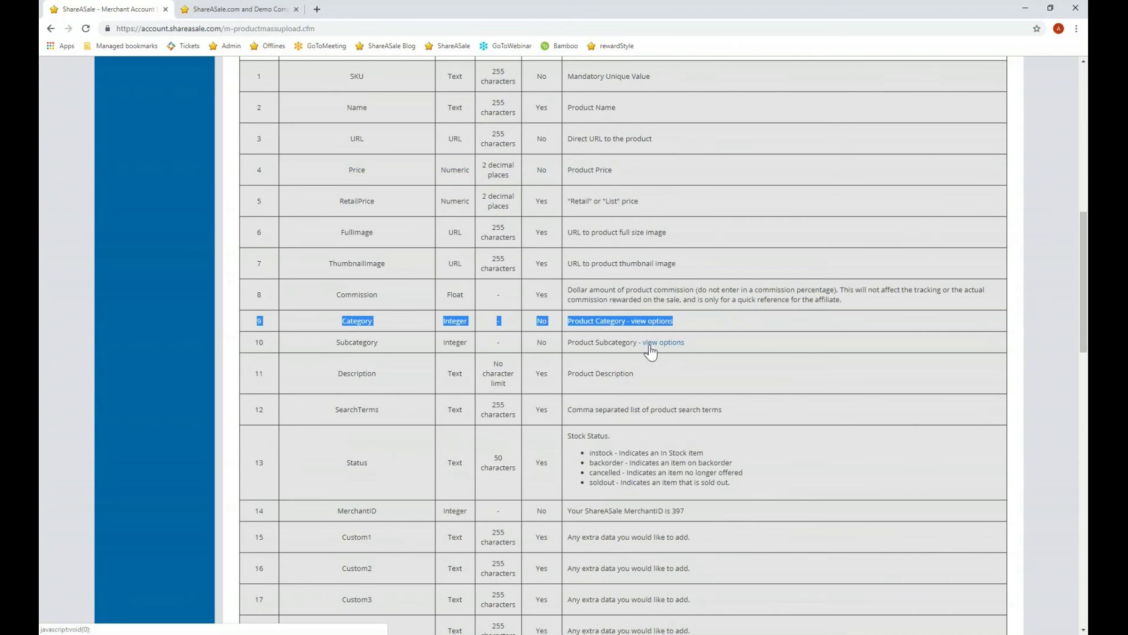
pyautogui.moveTo(255, 347); pyautogui.dragTo(700, 357)
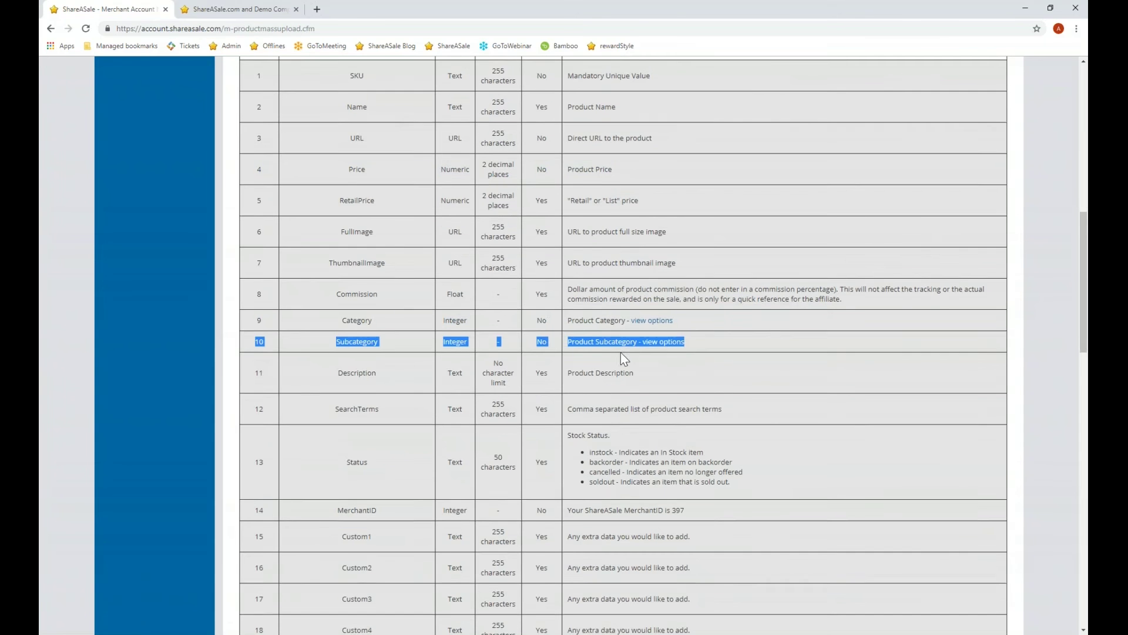
pyautogui.scroll(-2, 259, 406)
pyautogui.moveTo(260, 403); pyautogui.dragTo(676, 401)
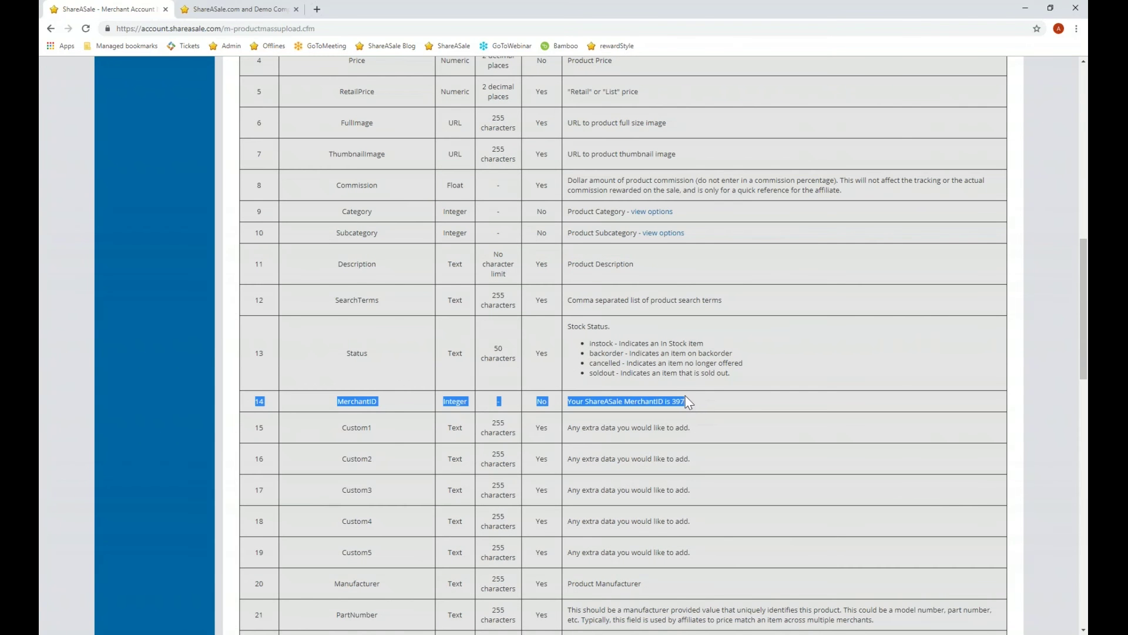
pyautogui.scroll(4, 519, 422)
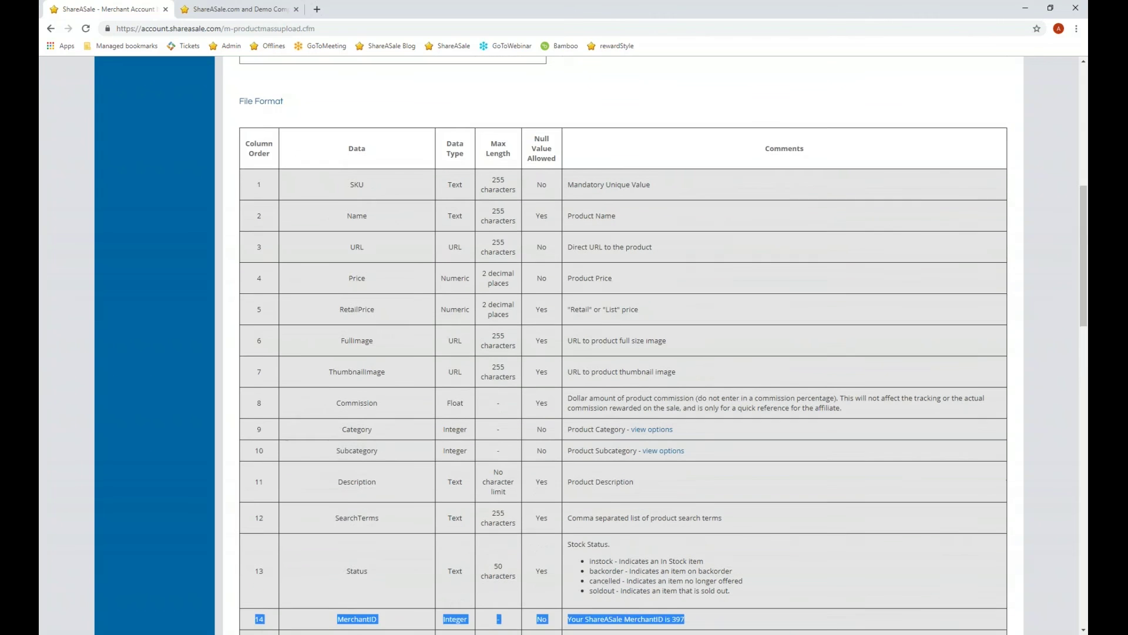
pyautogui.click(366, 414)
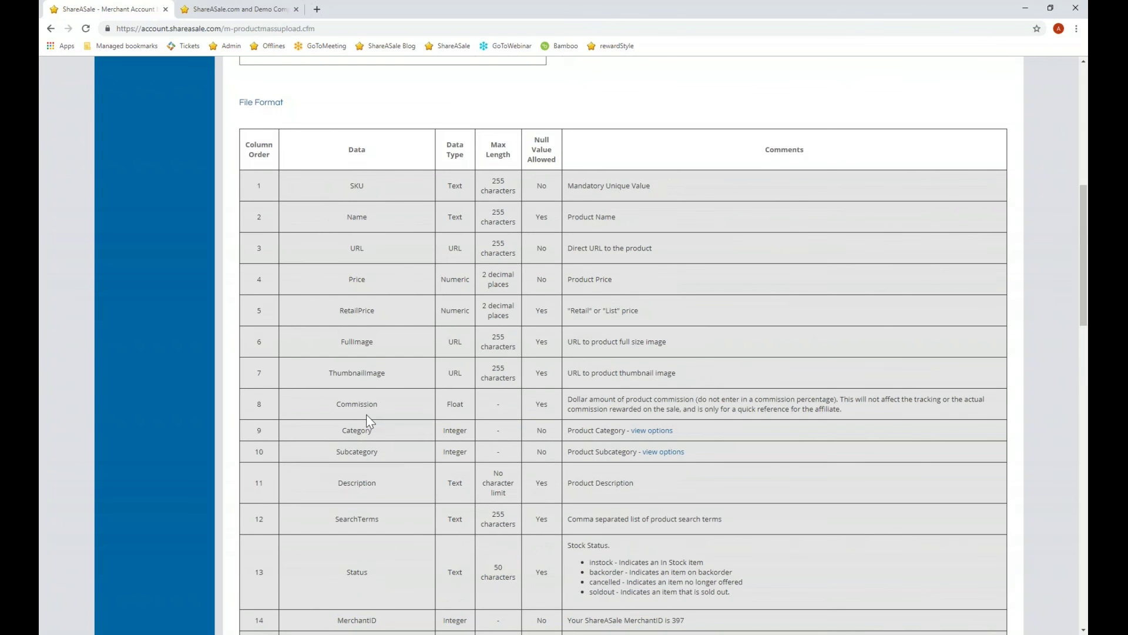
# Point out the required field names SKU, URL, Price, Category, Subcategory and MerchantID again by selecting each in the Data column
pyautogui.moveTo(347, 186); pyautogui.dragTo(365, 186)
pyautogui.doubleClick(355, 249)
pyautogui.scroll(-2, 355, 252)
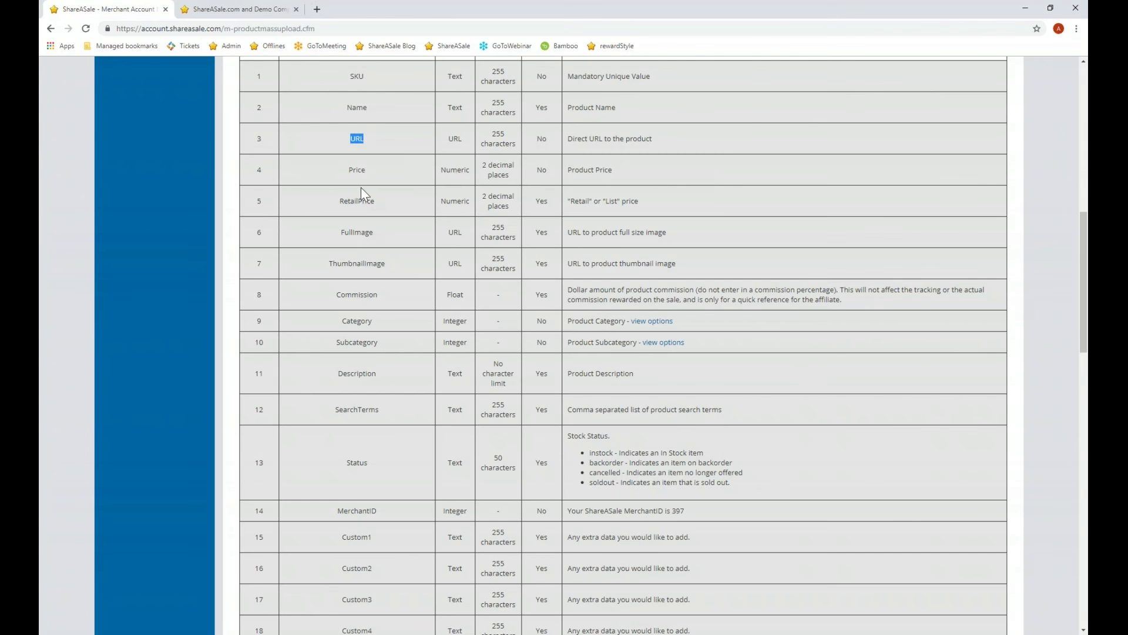
pyautogui.doubleClick(358, 170)
pyautogui.doubleClick(357, 321)
pyautogui.scroll(-1, 365, 291)
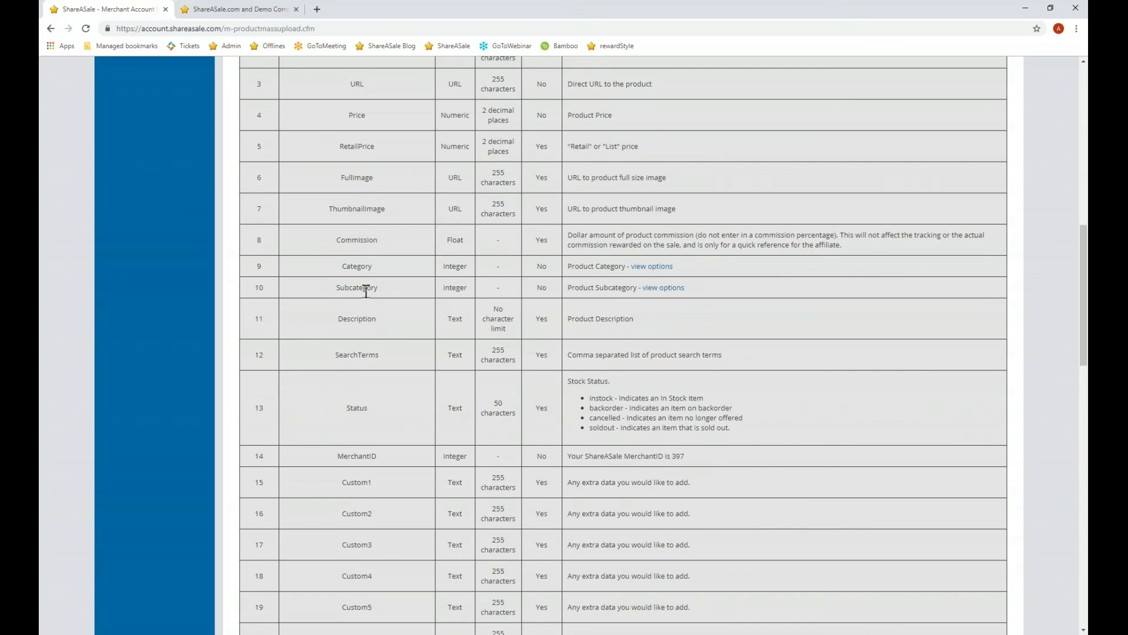
pyautogui.doubleClick(366, 290)
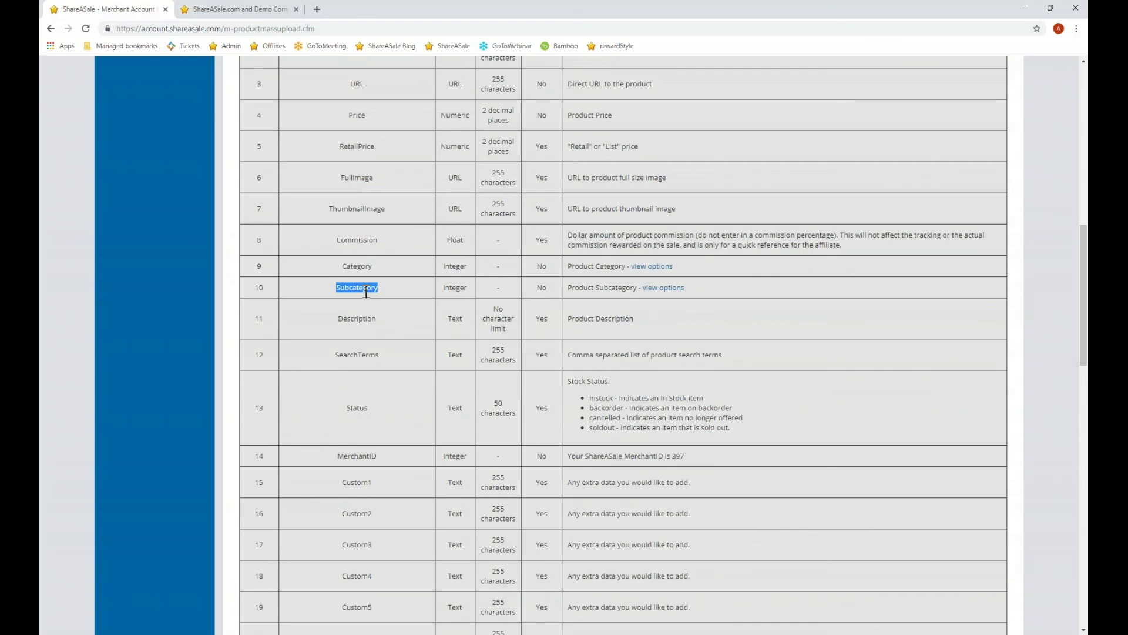
pyautogui.doubleClick(343, 453)
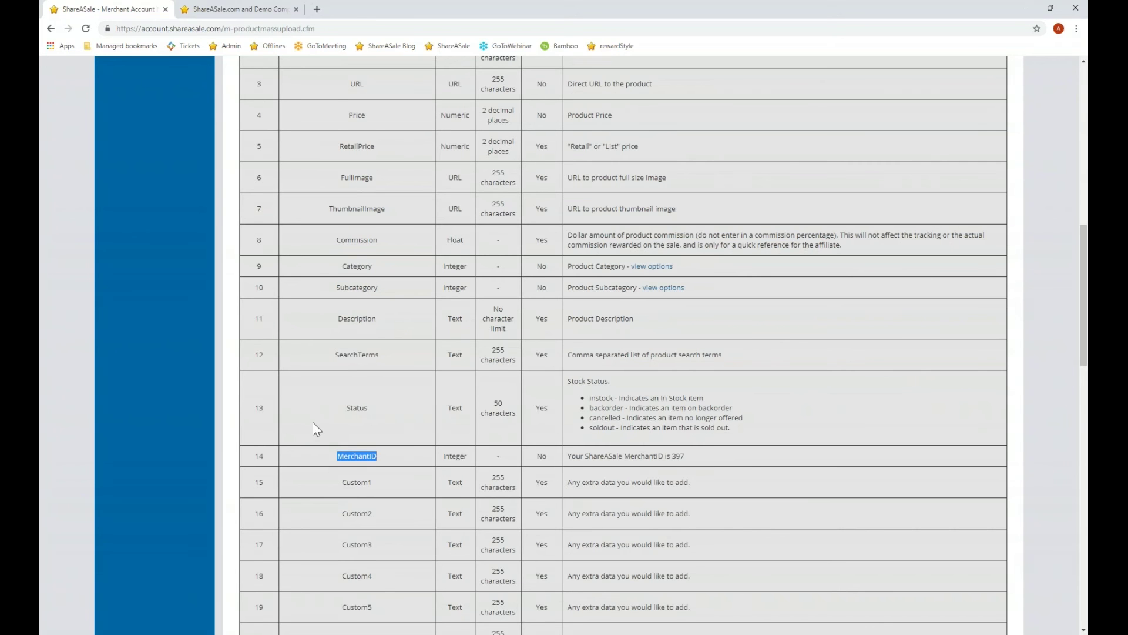
# Return from the mass product upload specifications to the Datafeed page of the creatives
pyautogui.scroll(15, 375, 409)
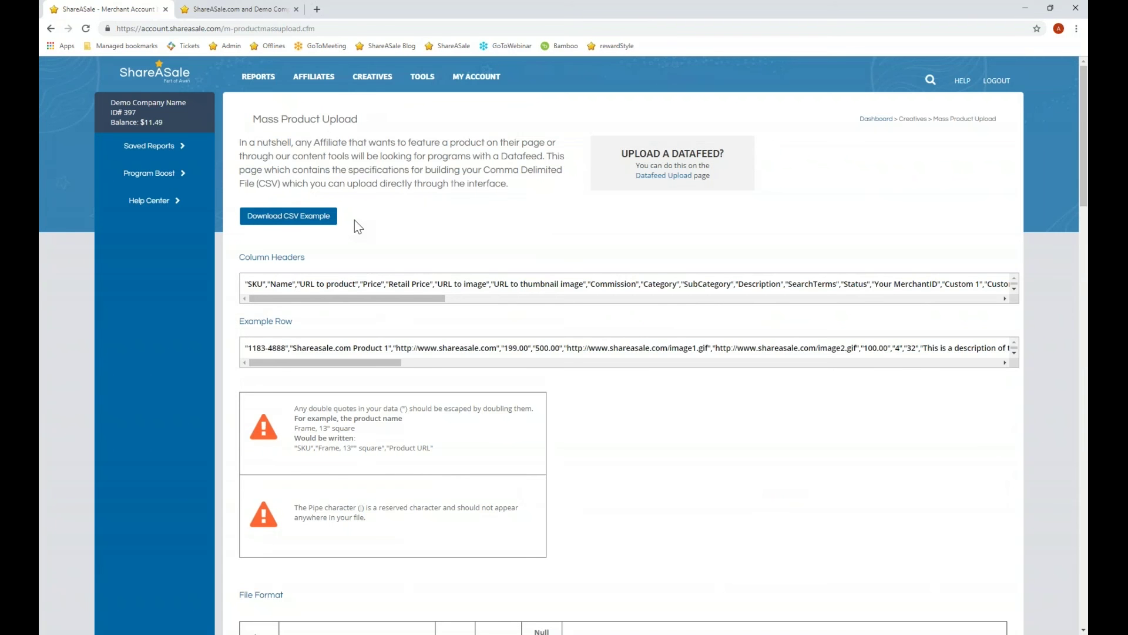
pyautogui.click(373, 77)
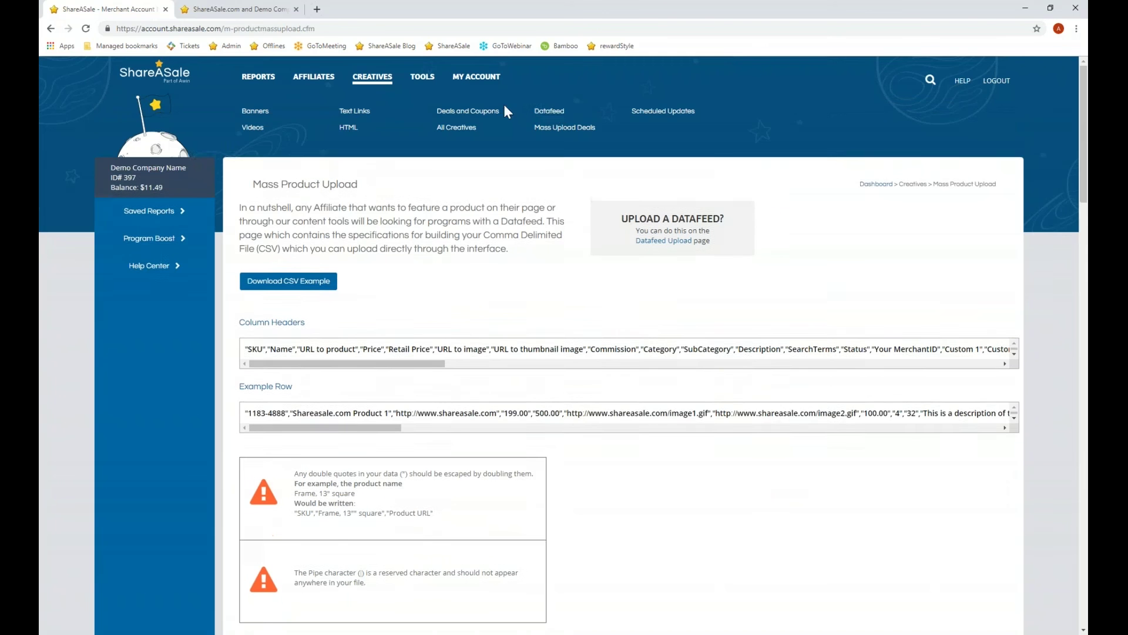
pyautogui.click(553, 113)
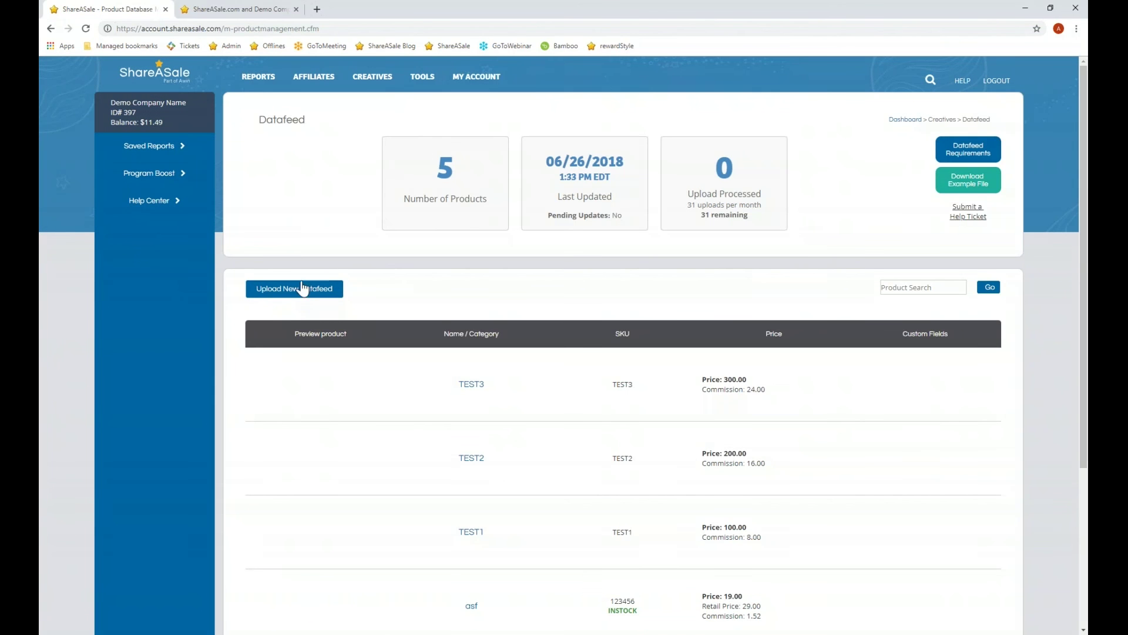
# Open the Banners in the creative inventory, view the edit details of the 160 x 600 Join Now banner, and look over the other banners
pyautogui.moveTo(372, 79)
pyautogui.click(252, 112)
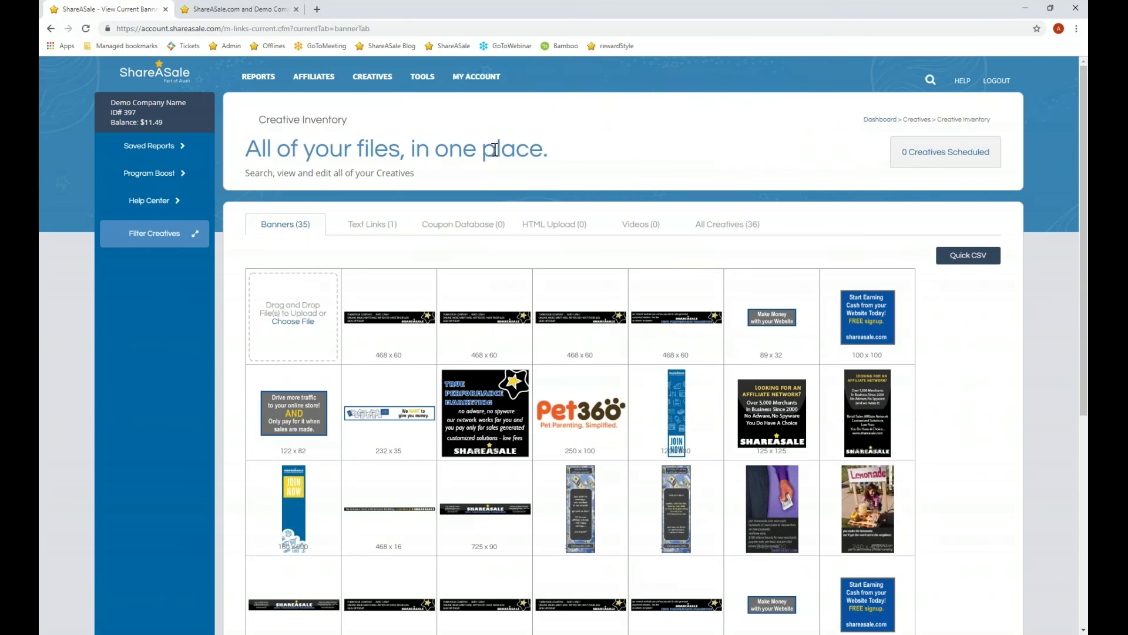
pyautogui.scroll(-3, 234, 360)
pyautogui.click(254, 378)
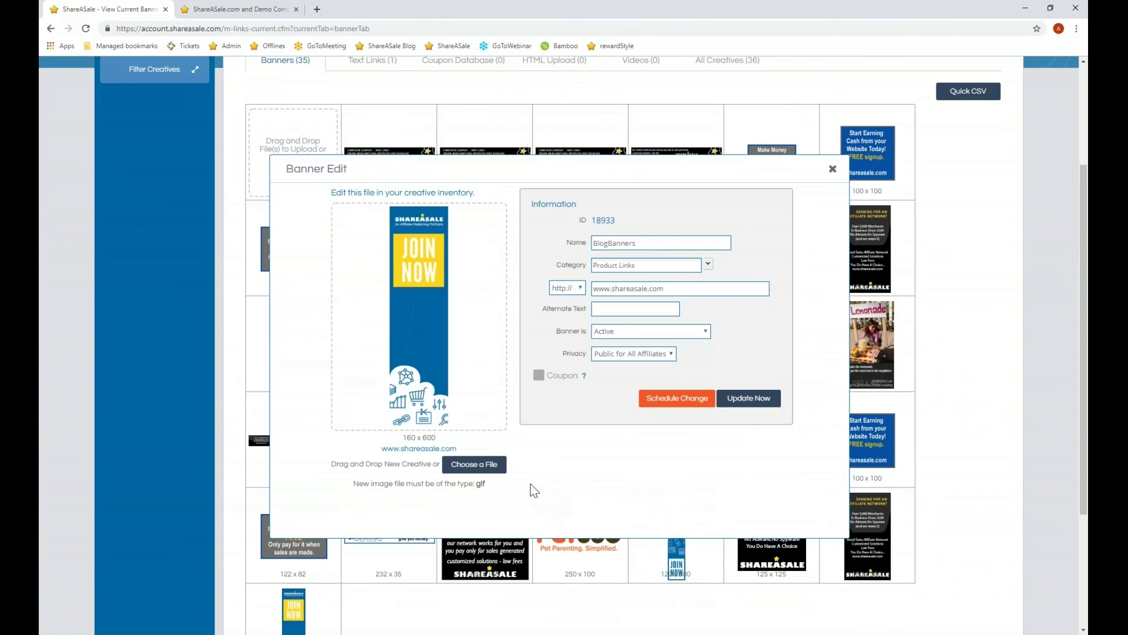
pyautogui.click(832, 168)
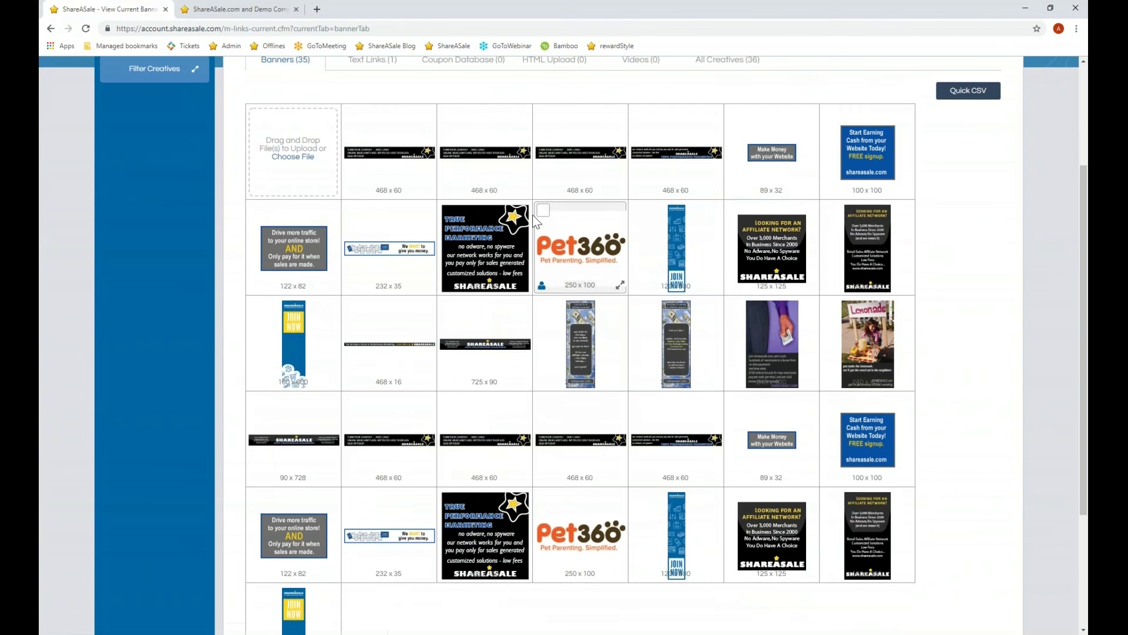
pyautogui.scroll(-2, 533, 214)
pyautogui.scroll(1, 532, 214)
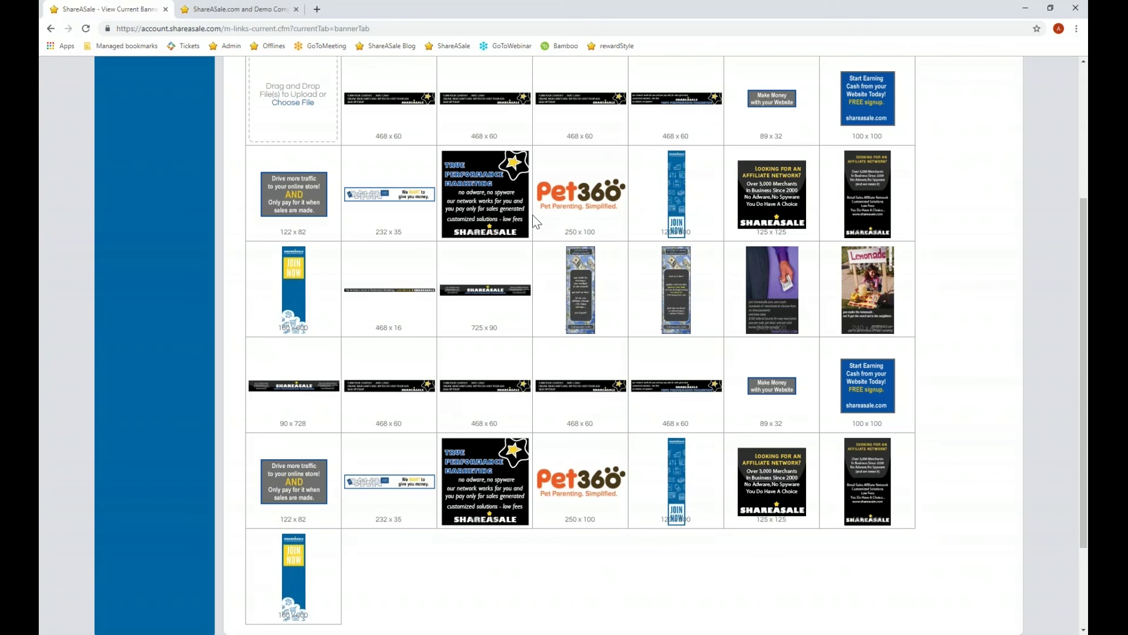
pyautogui.scroll(4, 532, 214)
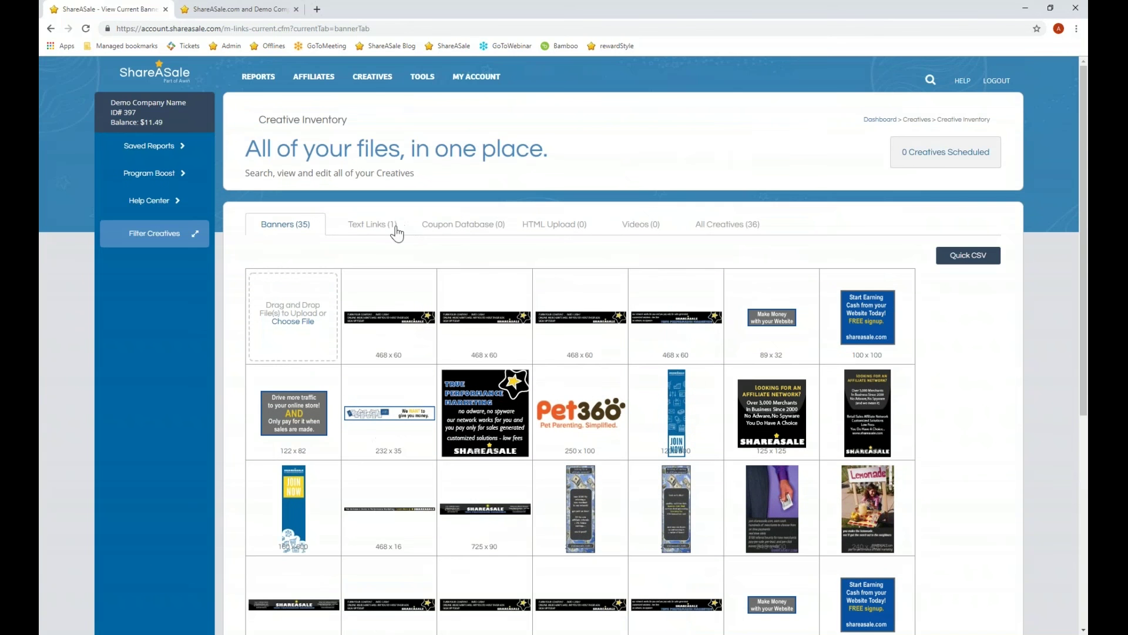
# View the Text Links inventory, and start a new coupon in the Coupon Database
pyautogui.click(389, 228)
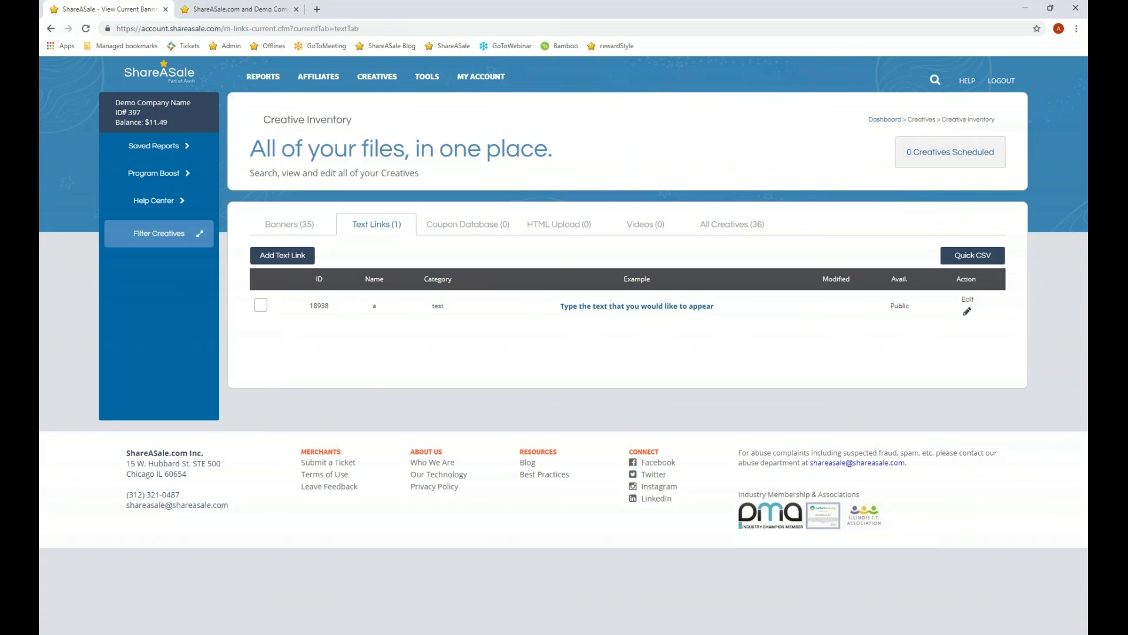
pyautogui.click(468, 227)
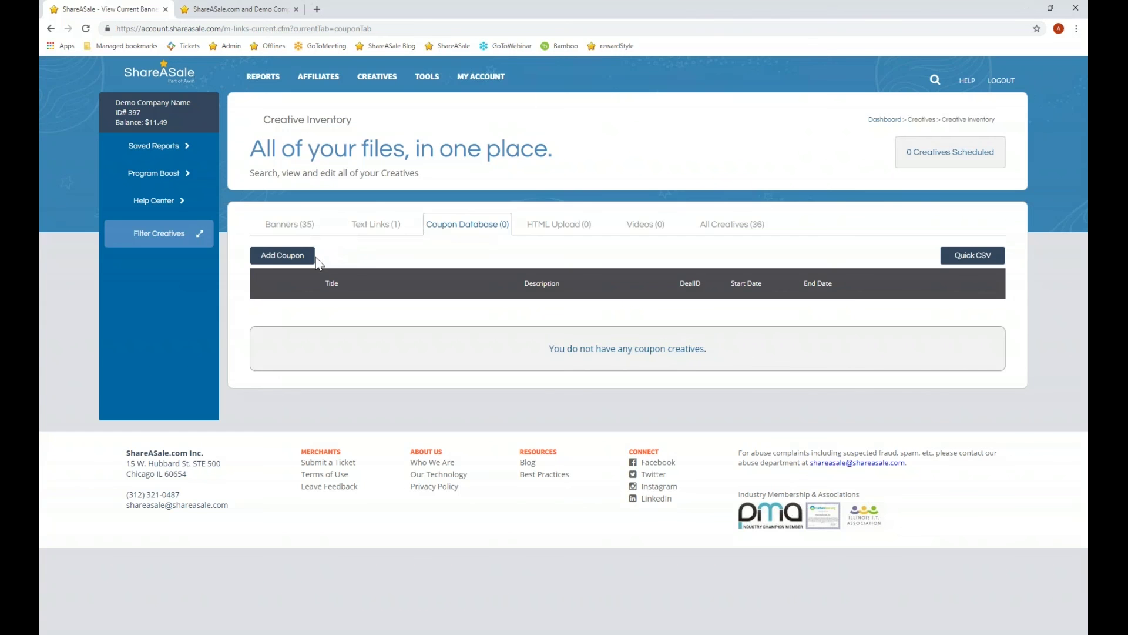
pyautogui.click(288, 255)
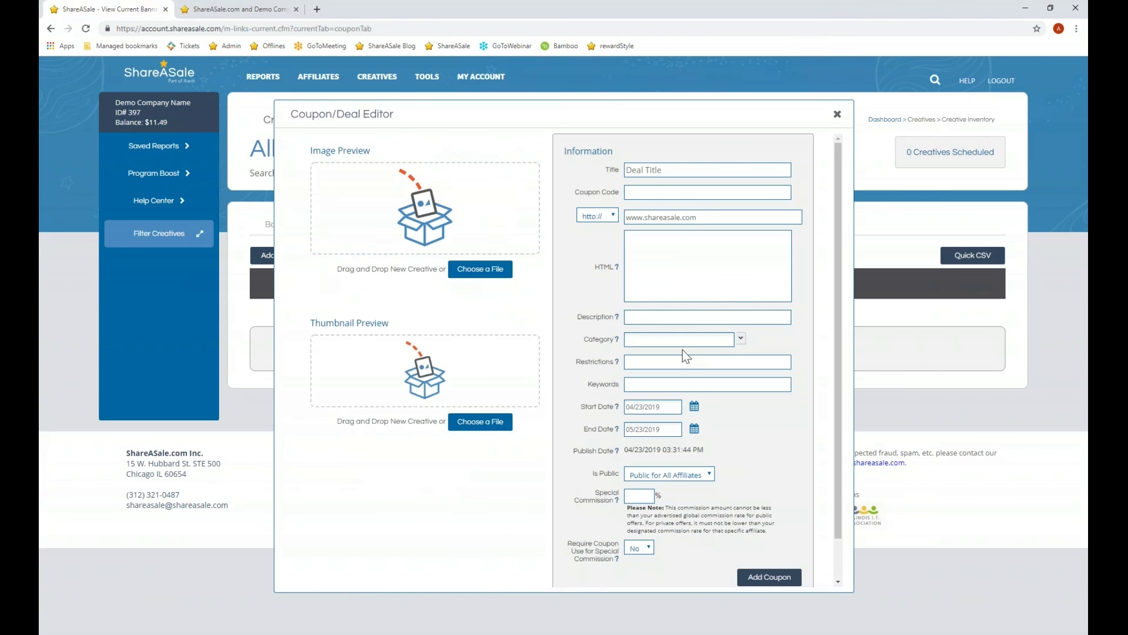
# Set the new coupon to Private and add Demo Affiliate 10 to its Allowed List
pyautogui.scroll(-2, 682, 349)
pyautogui.click(682, 428)
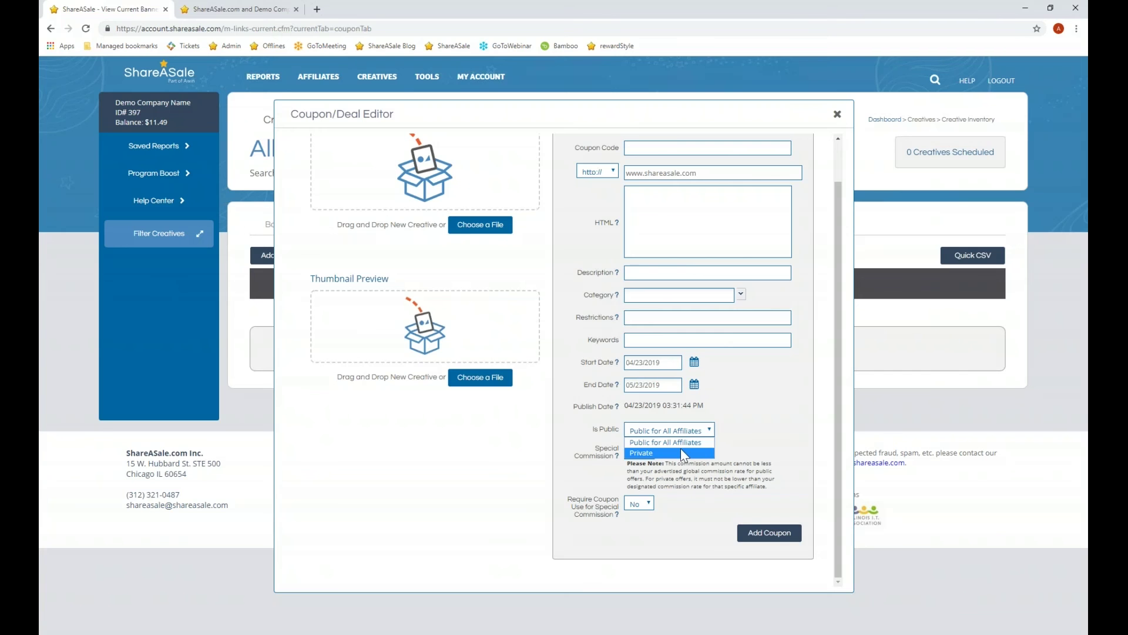
pyautogui.click(680, 453)
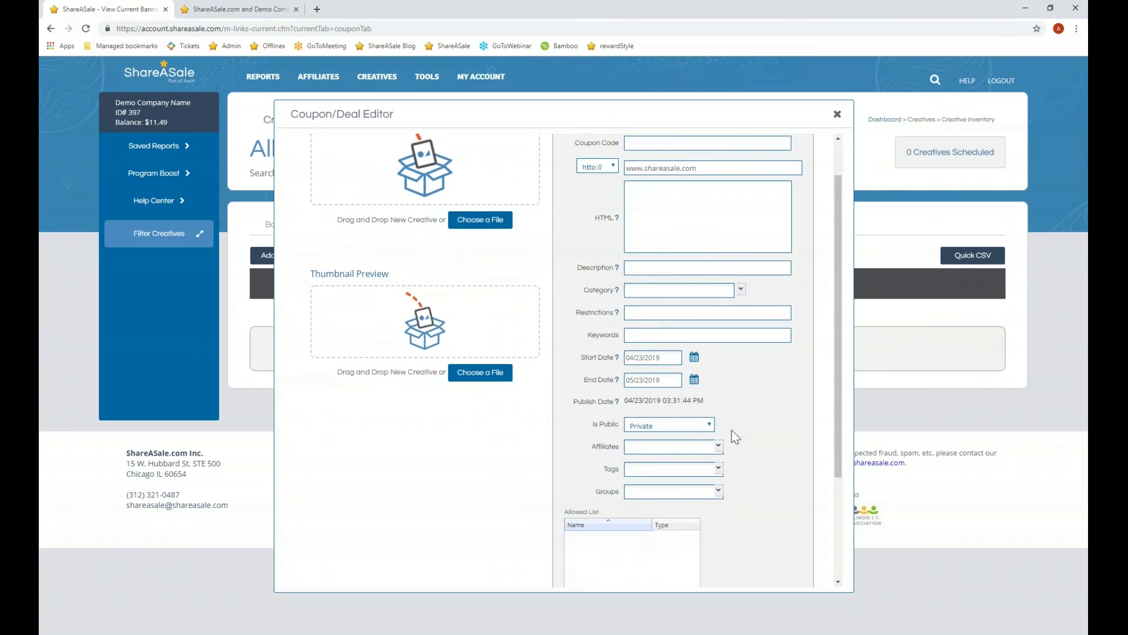
pyautogui.scroll(-3, 738, 417)
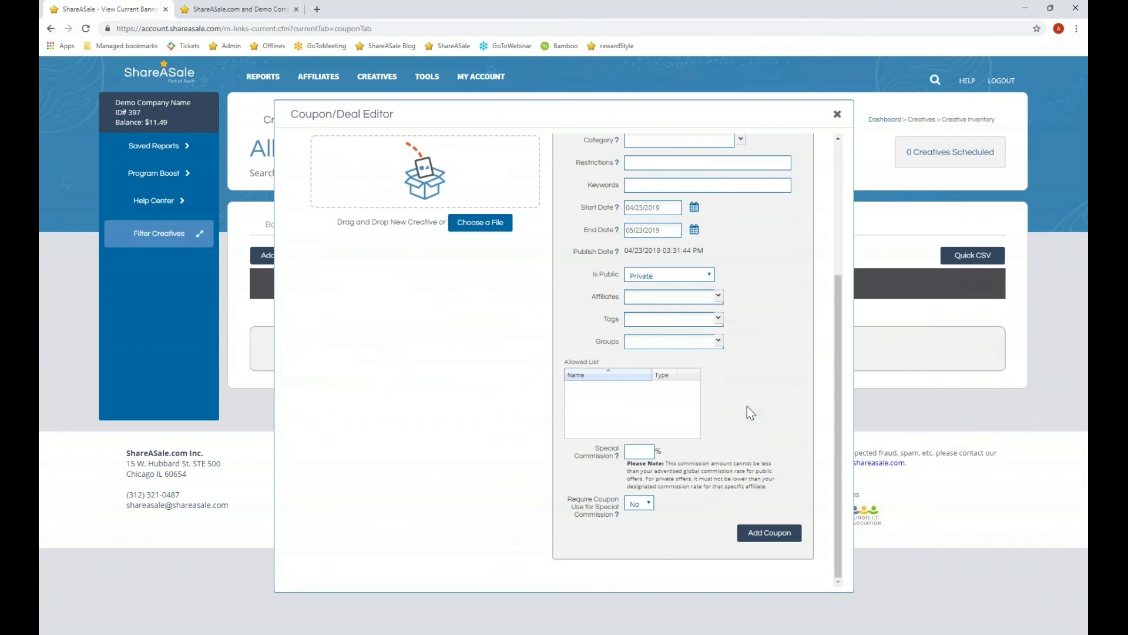
pyautogui.click(718, 297)
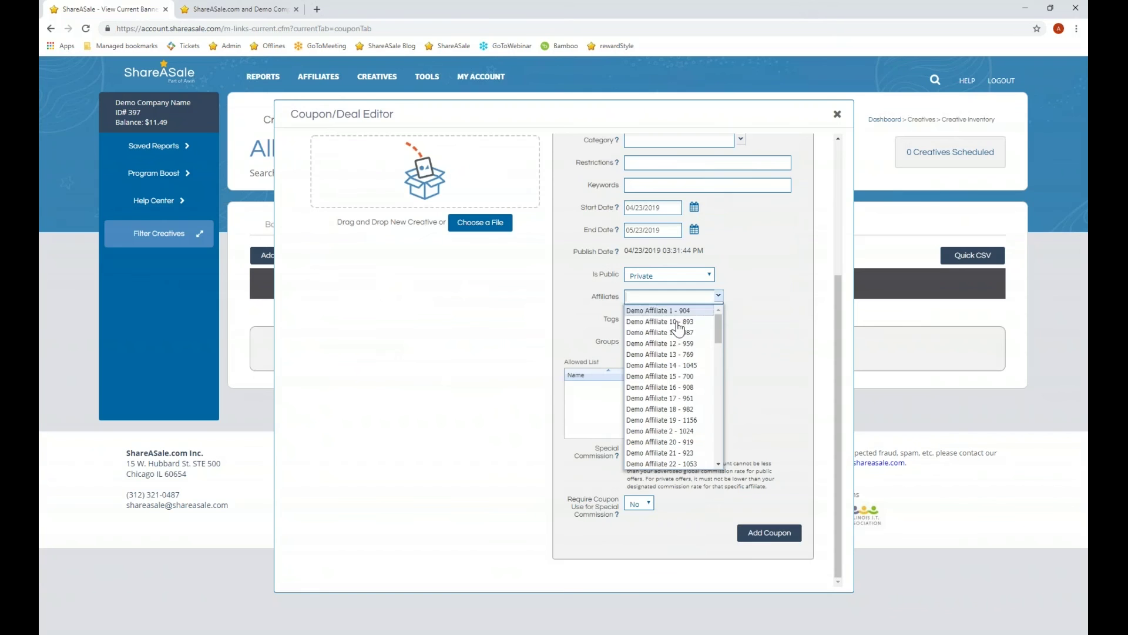
pyautogui.click(670, 320)
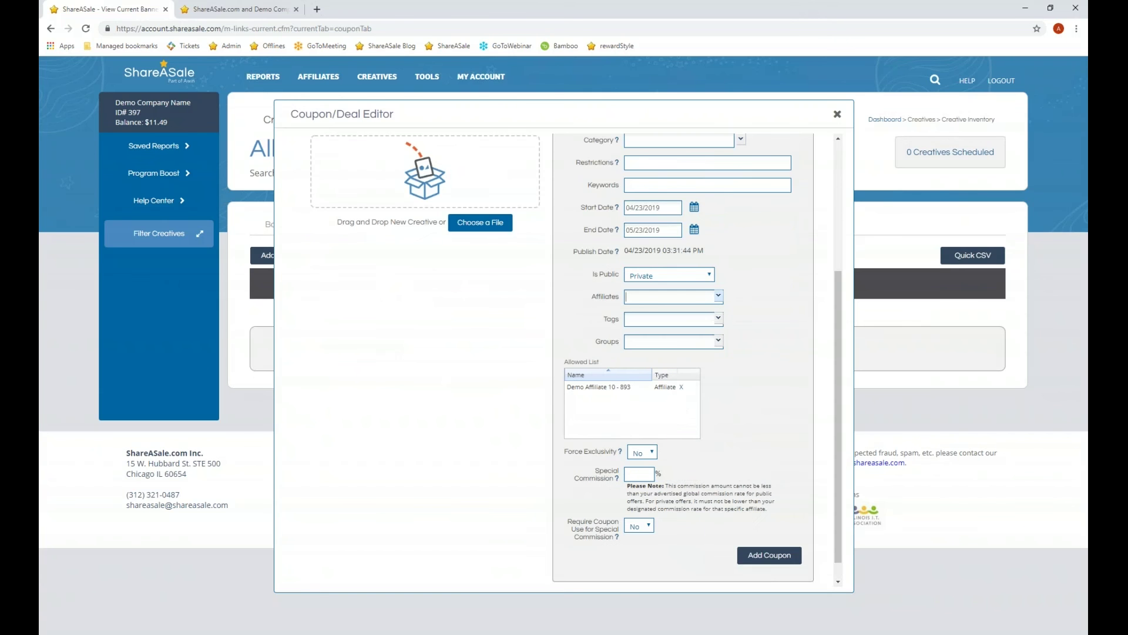
# Check the tag and group options, set the private coupon's Force Exclusivity to Yes, and close the editor without adding the coupon
pyautogui.click(719, 319)
pyautogui.click(719, 320)
pyautogui.click(718, 342)
pyautogui.scroll(-1, 795, 355)
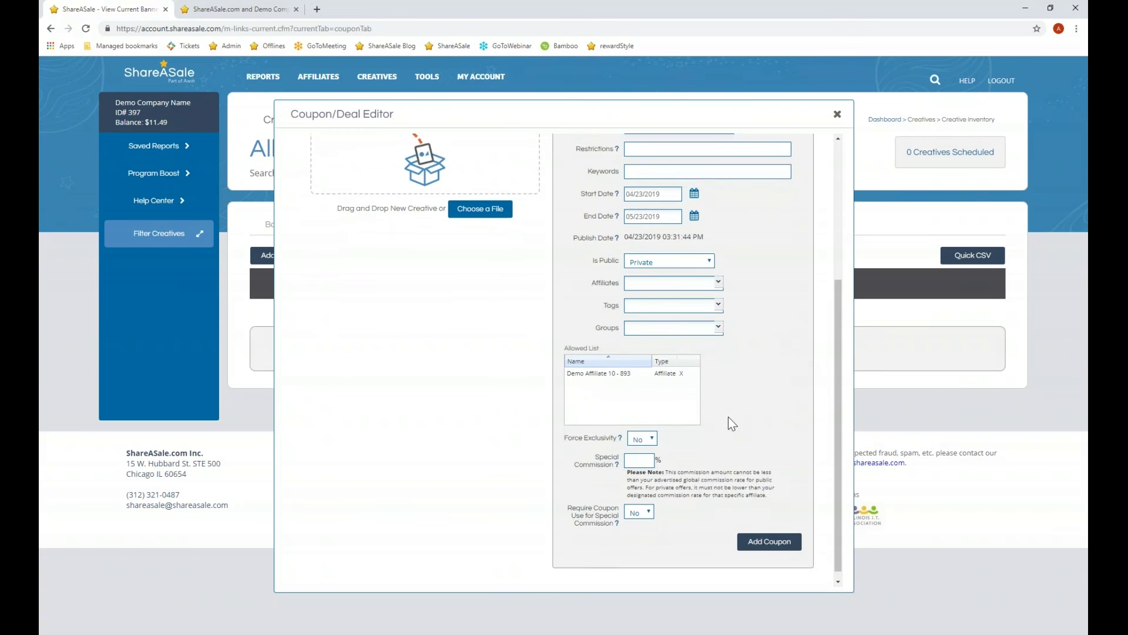
pyautogui.click(643, 430)
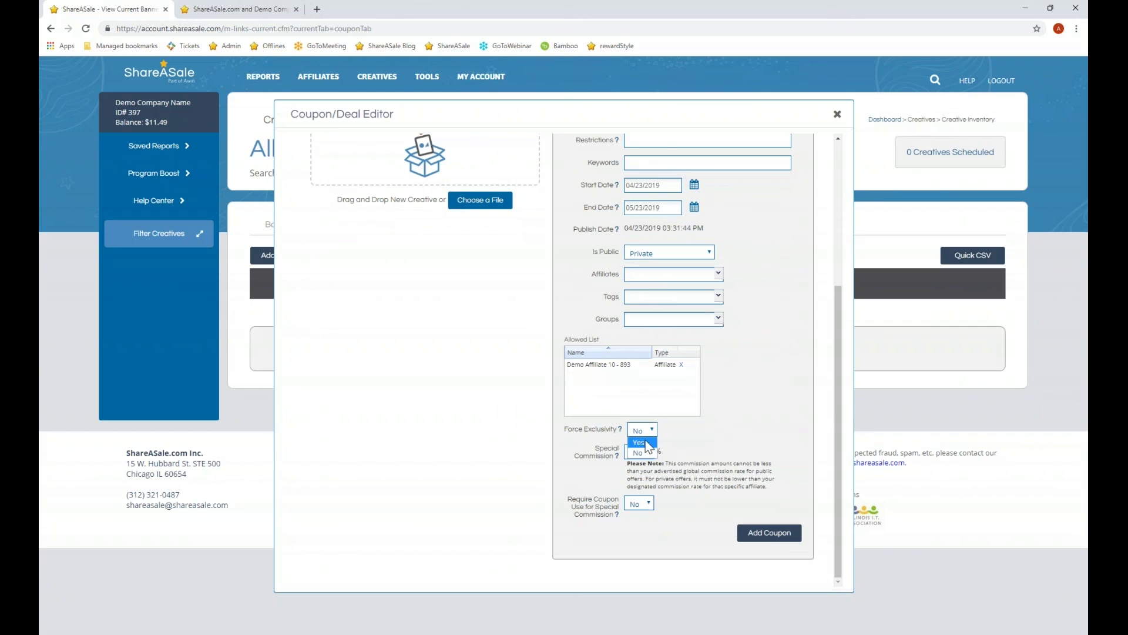
pyautogui.click(640, 452)
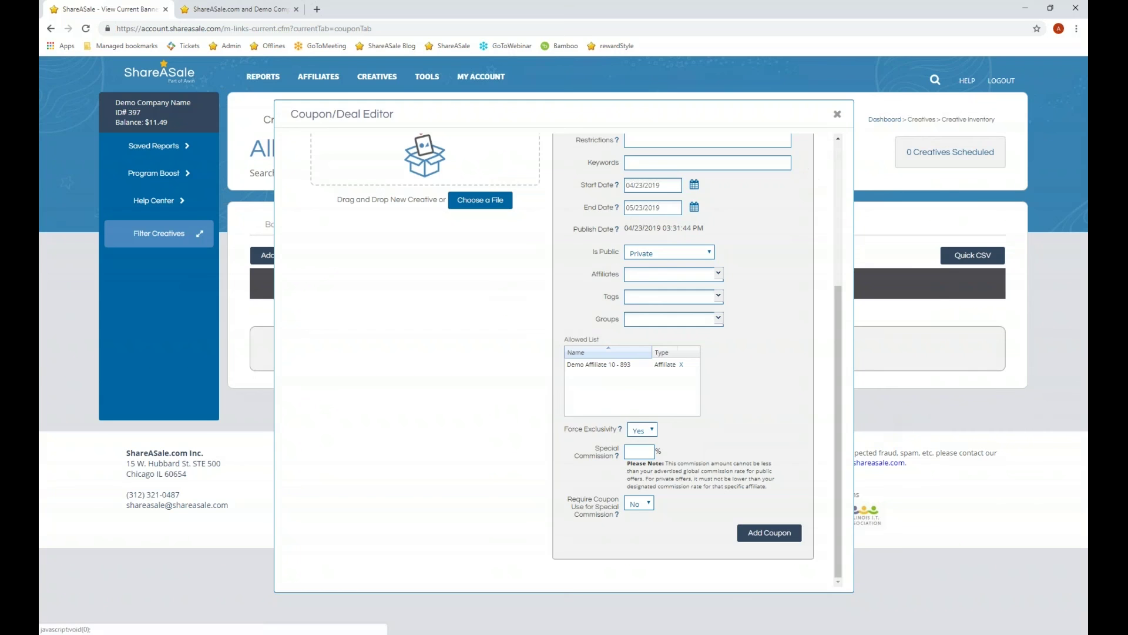
pyautogui.click(837, 115)
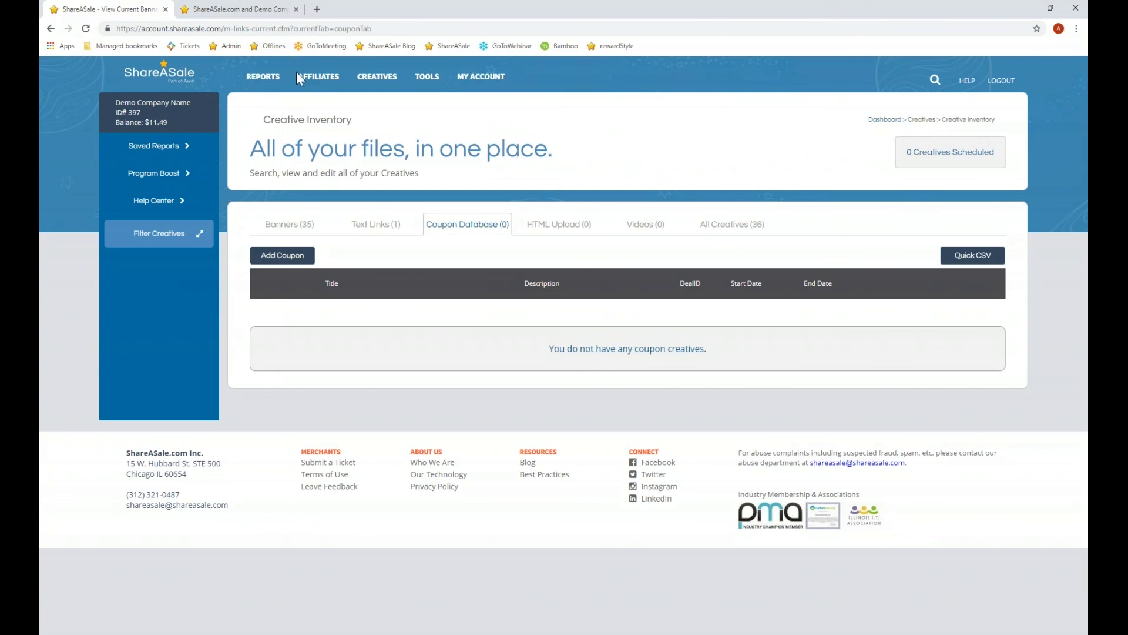
# Open the Affiliate List and look over the affiliate cards
pyautogui.moveTo(305, 88)
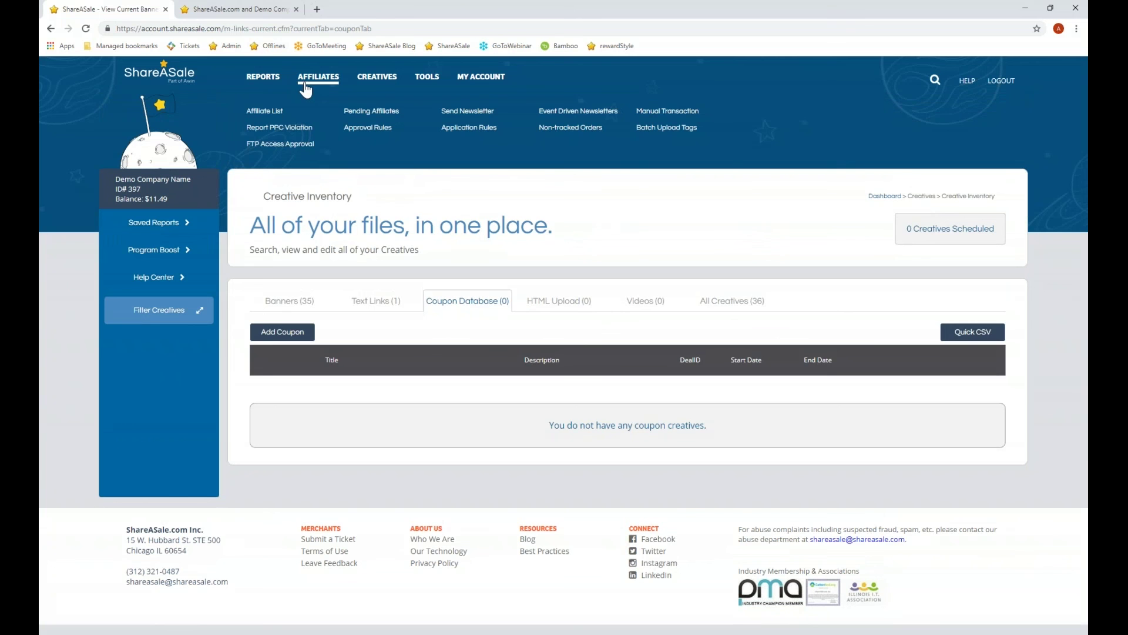
pyautogui.click(273, 111)
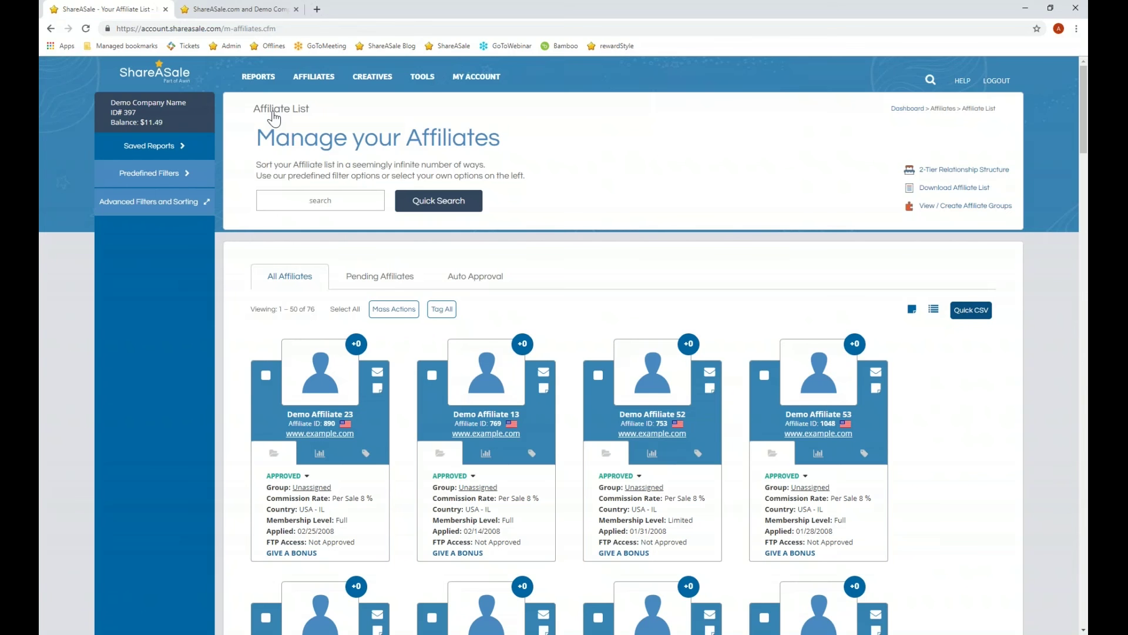
pyautogui.scroll(-1, 289, 335)
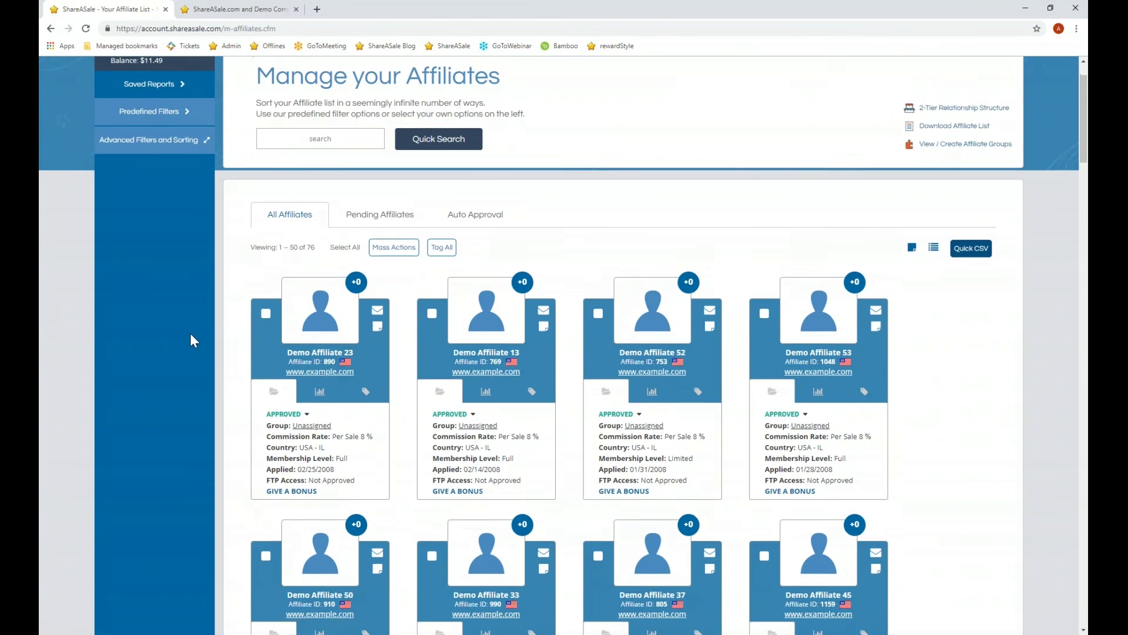
pyautogui.scroll(-3, 192, 335)
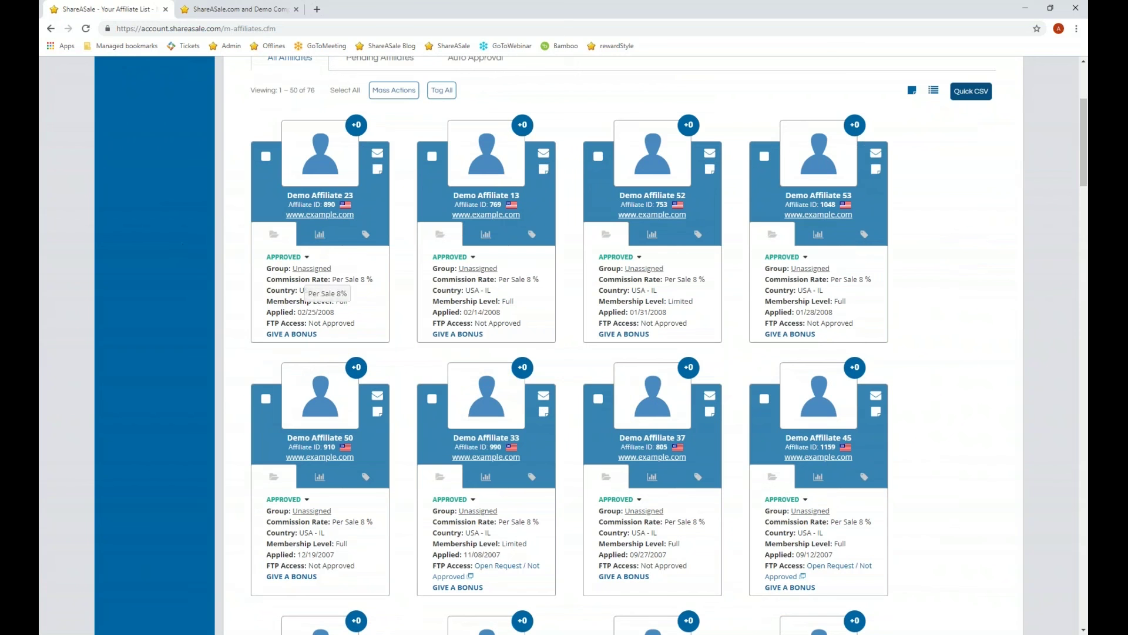
# Start changing the status of Demo Affiliate 23 to Declined, and dismiss the confirmation without applying it
pyautogui.click(307, 258)
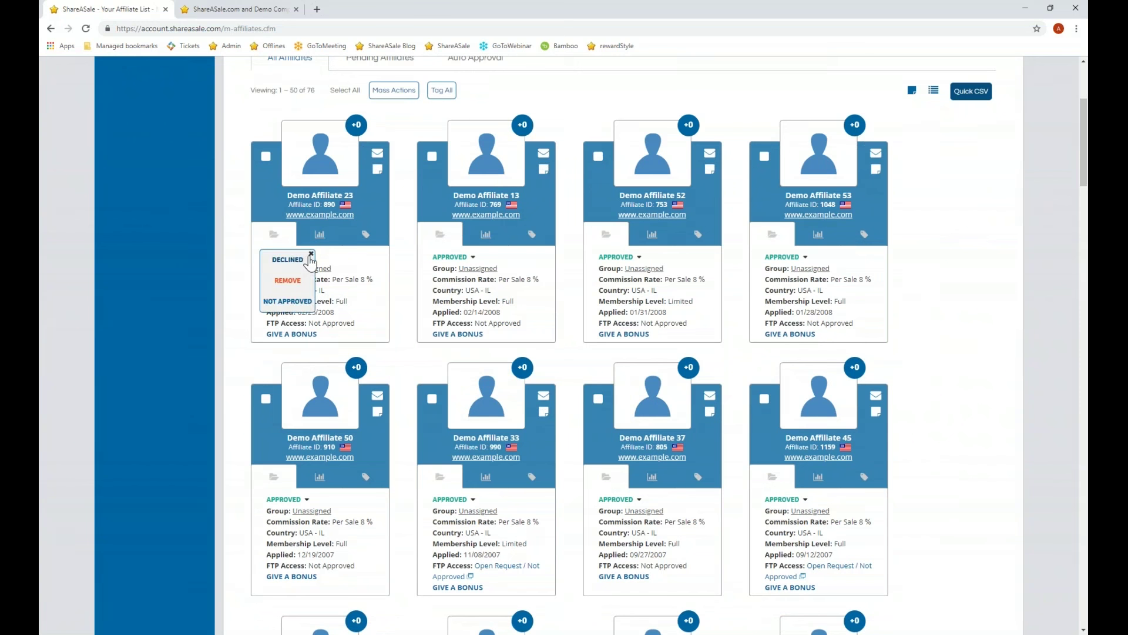
pyautogui.click(303, 265)
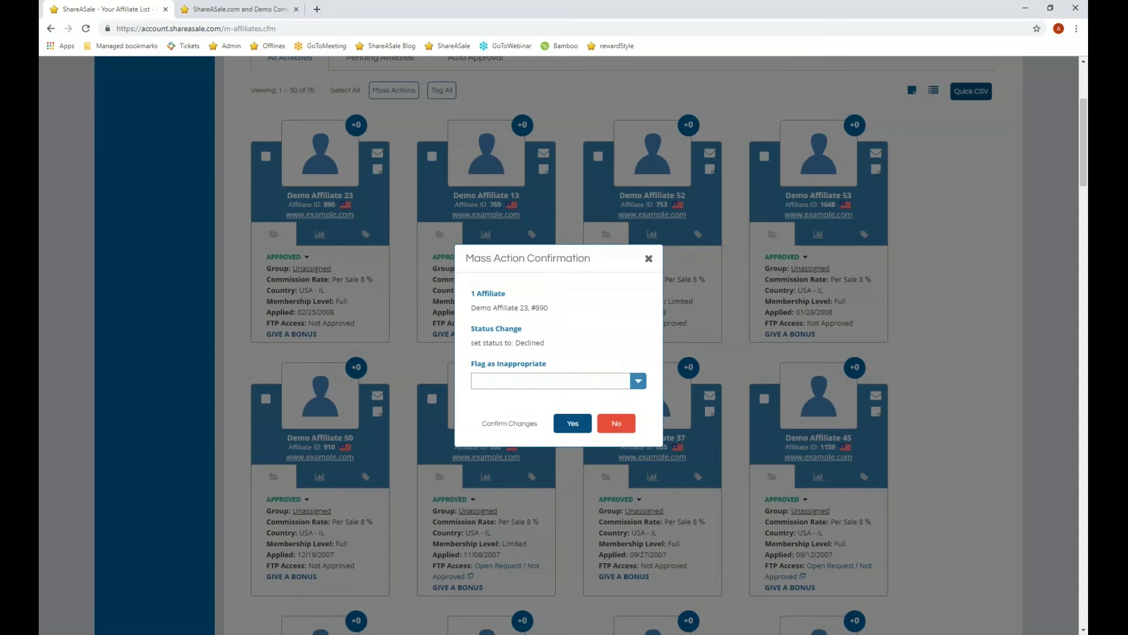
pyautogui.click(649, 258)
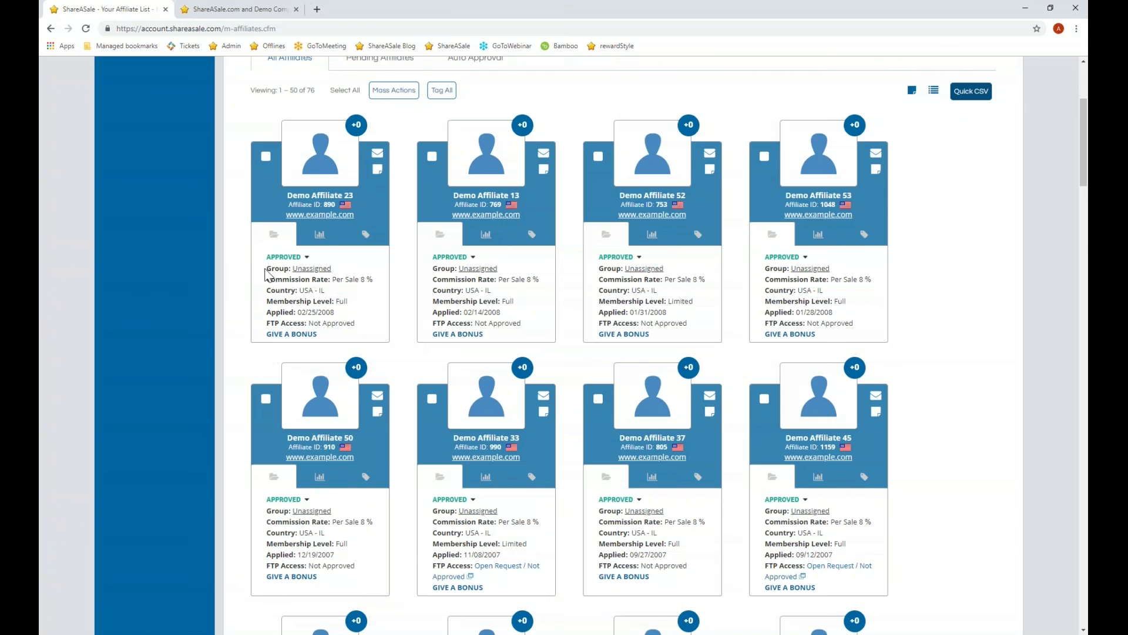
# Examine the group assignment of Demo Affiliate 23, and view the performance statistics on the affiliate cards
pyautogui.moveTo(293, 268); pyautogui.dragTo(331, 268)
pyautogui.click(230, 319)
pyautogui.scroll(4, 960, 345)
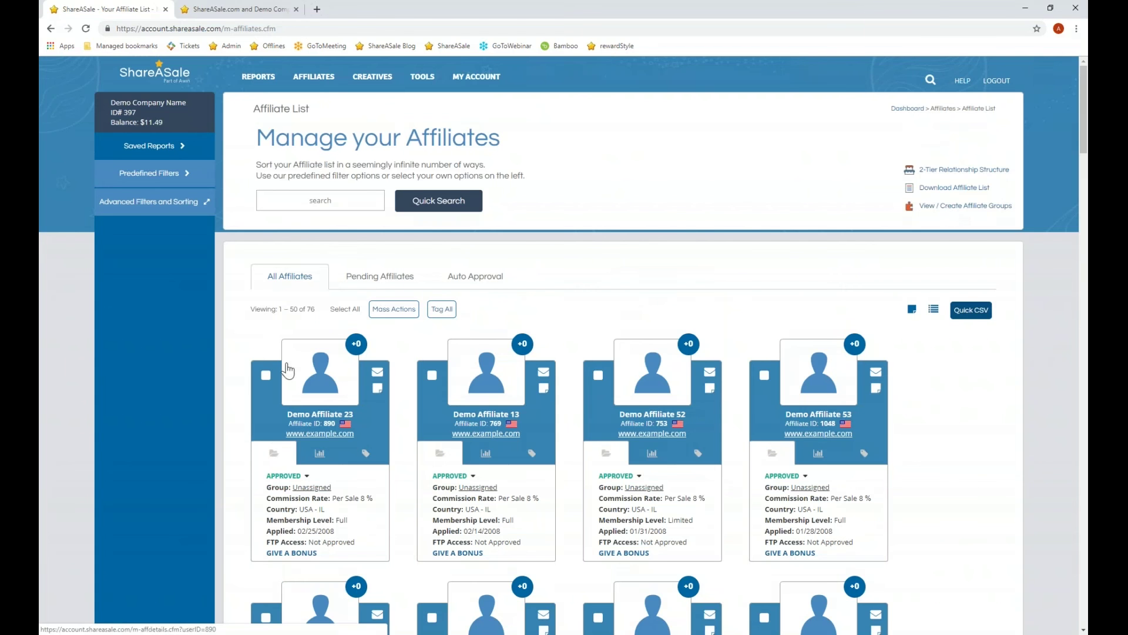
pyautogui.scroll(-3, 202, 358)
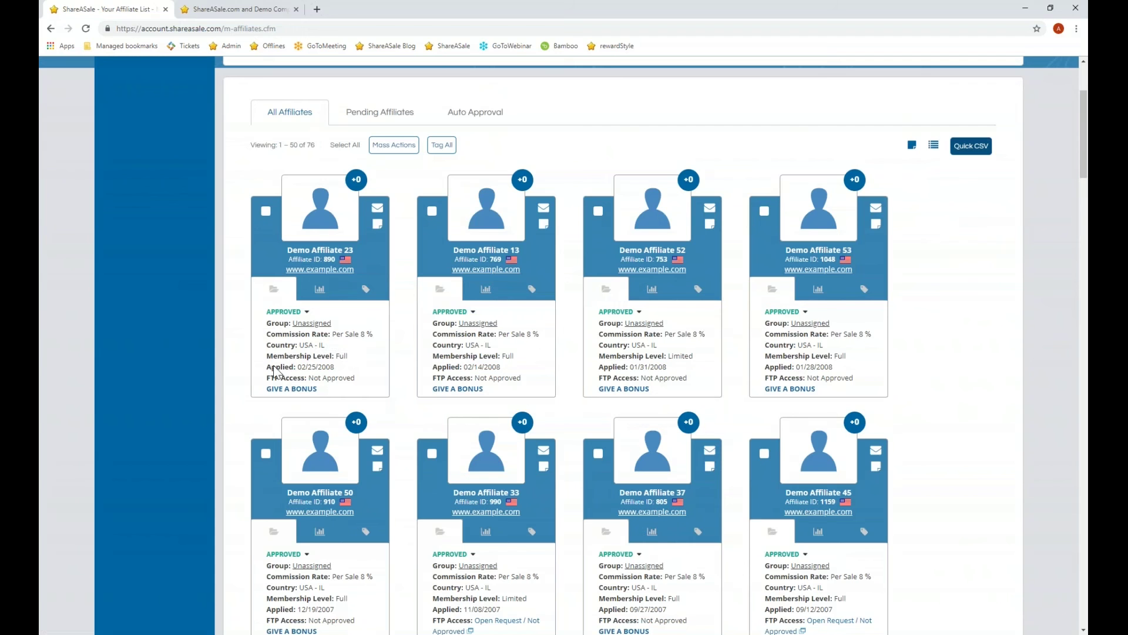
pyautogui.click(322, 293)
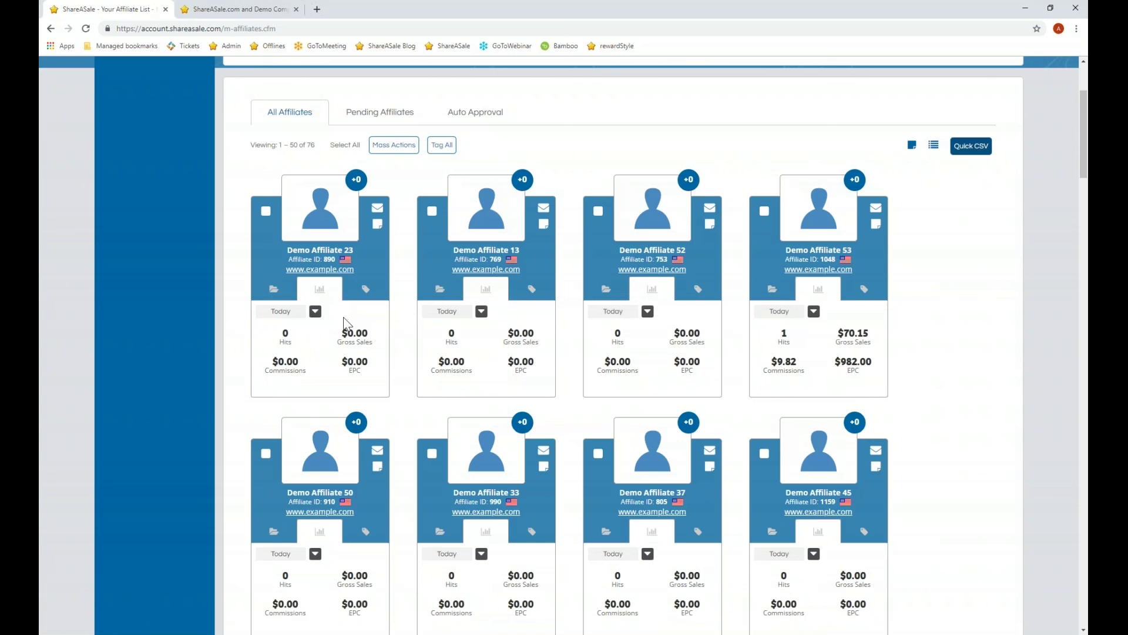
# Show the tags on the affiliate cards, and add the news and influencer tags to Demo Affiliate 23
pyautogui.click(365, 292)
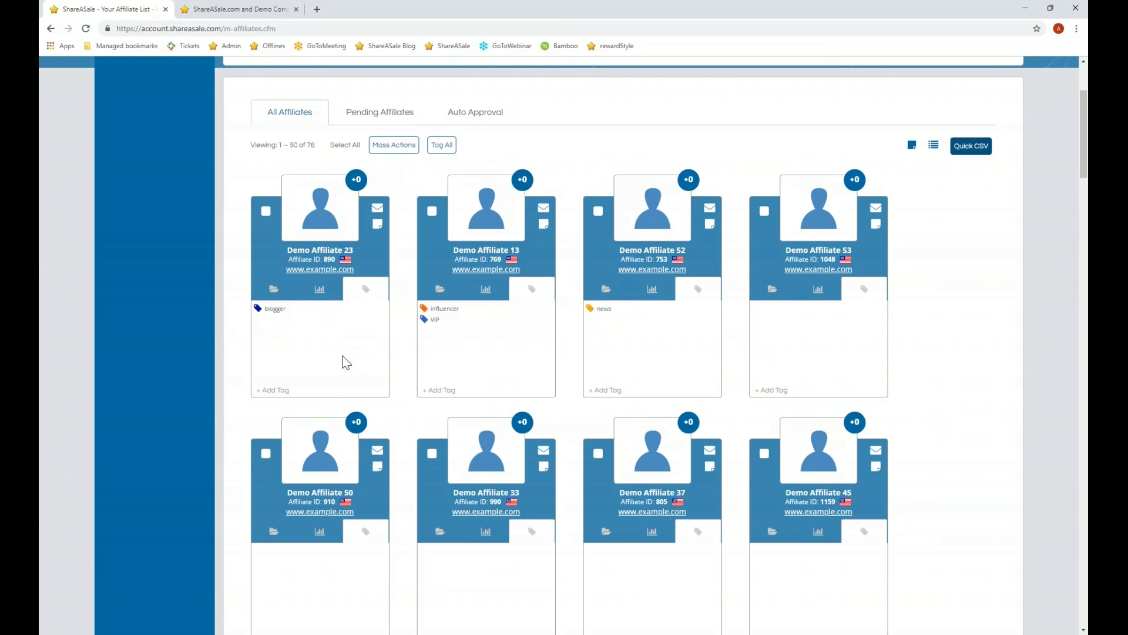
pyautogui.click(270, 390)
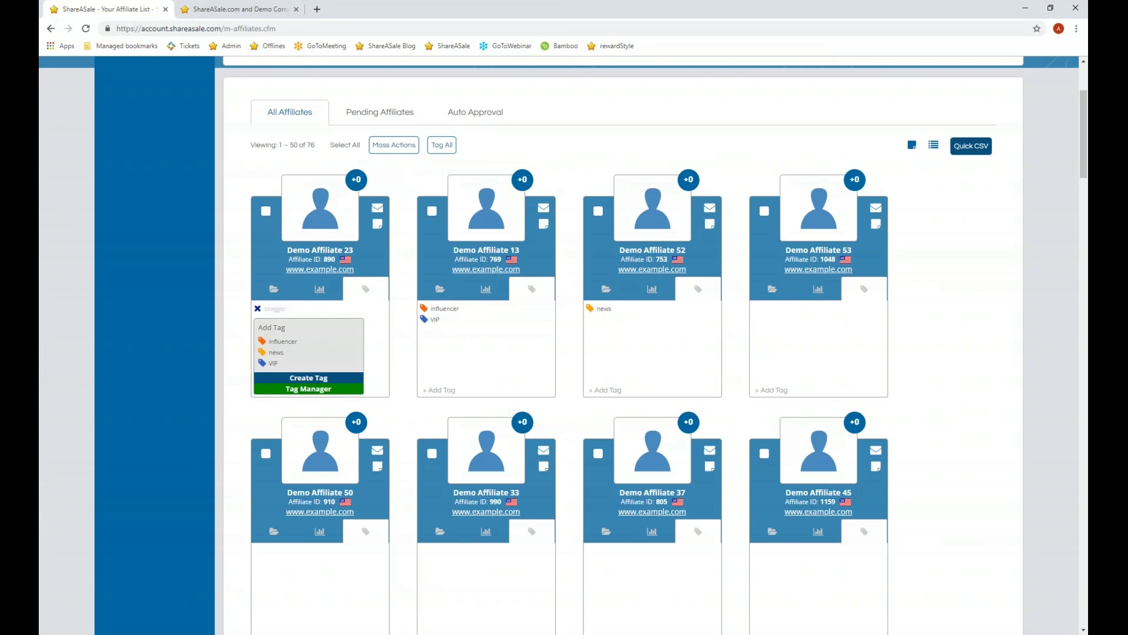
pyautogui.click(274, 352)
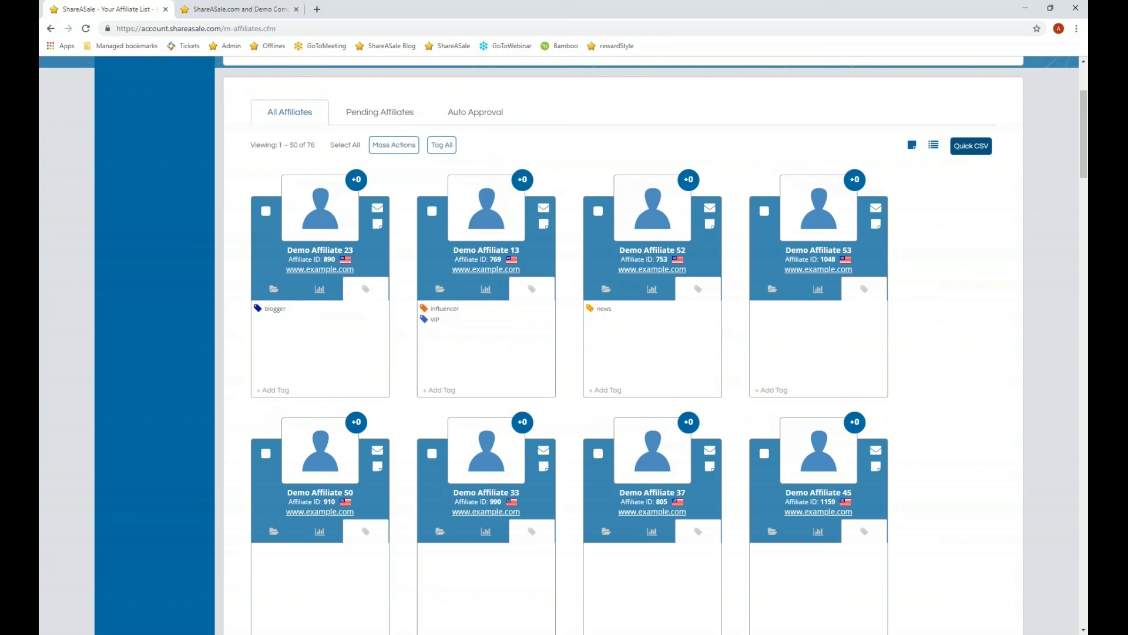
pyautogui.click(276, 391)
pyautogui.click(279, 362)
# View the form for creating a new tag from Demo Affiliate 23, and close it without creating one
pyautogui.click(272, 391)
pyautogui.click(307, 379)
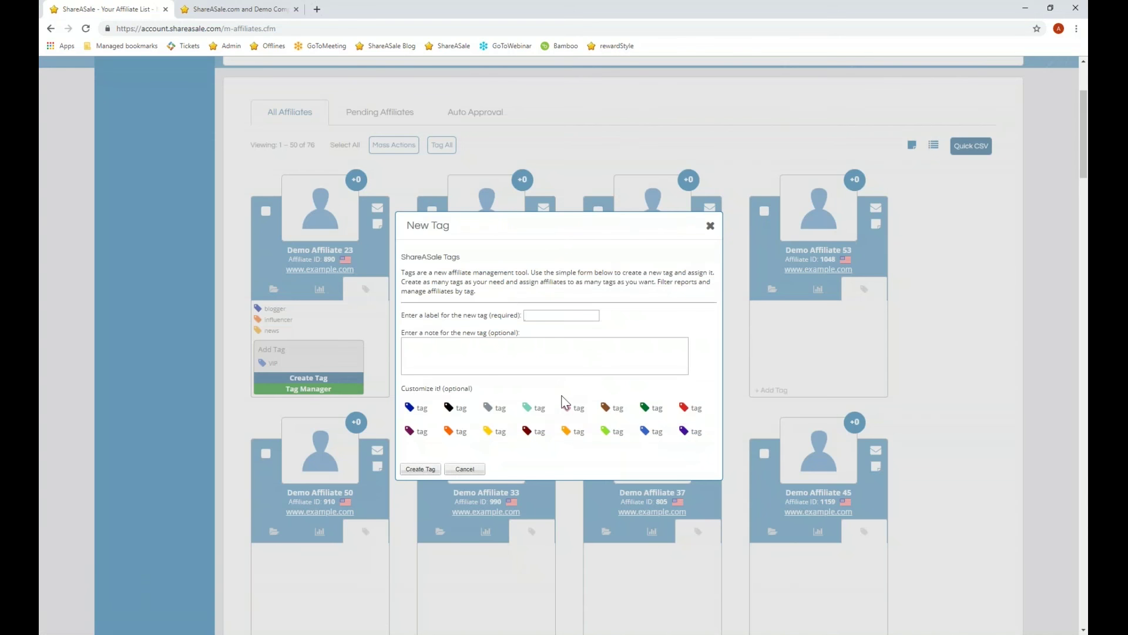
pyautogui.click(711, 227)
pyautogui.click(187, 413)
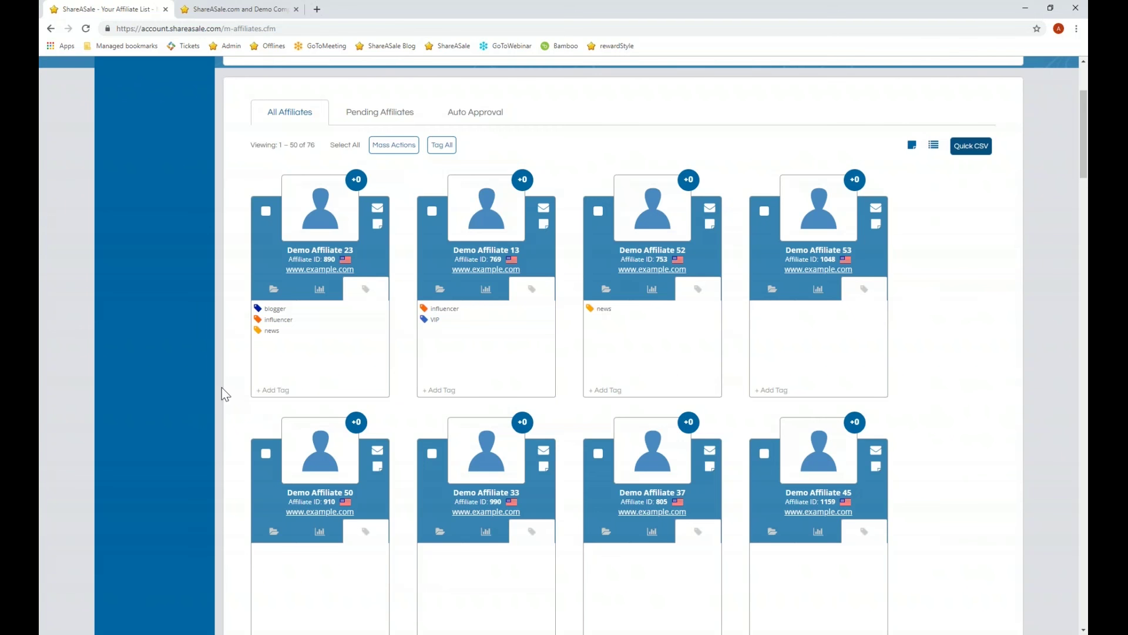
# View the feedback form and previous feedback for Demo Affiliate 23, and look at its email form without sending anything
pyautogui.scroll(1, 221, 387)
pyautogui.moveTo(356, 237)
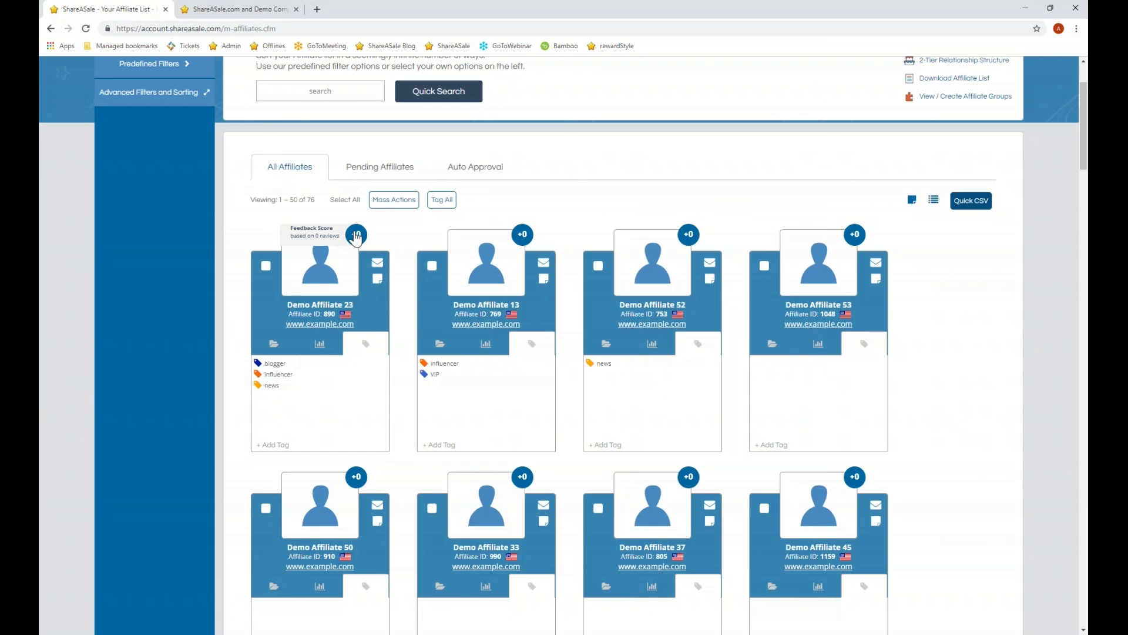
pyautogui.click(356, 235)
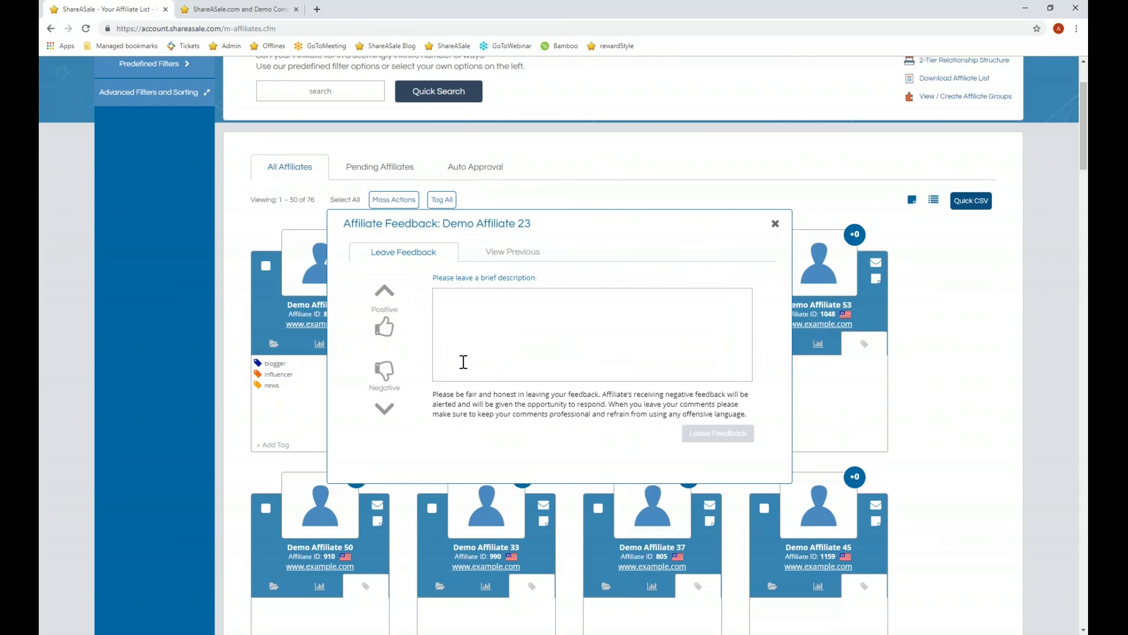
pyautogui.click(513, 254)
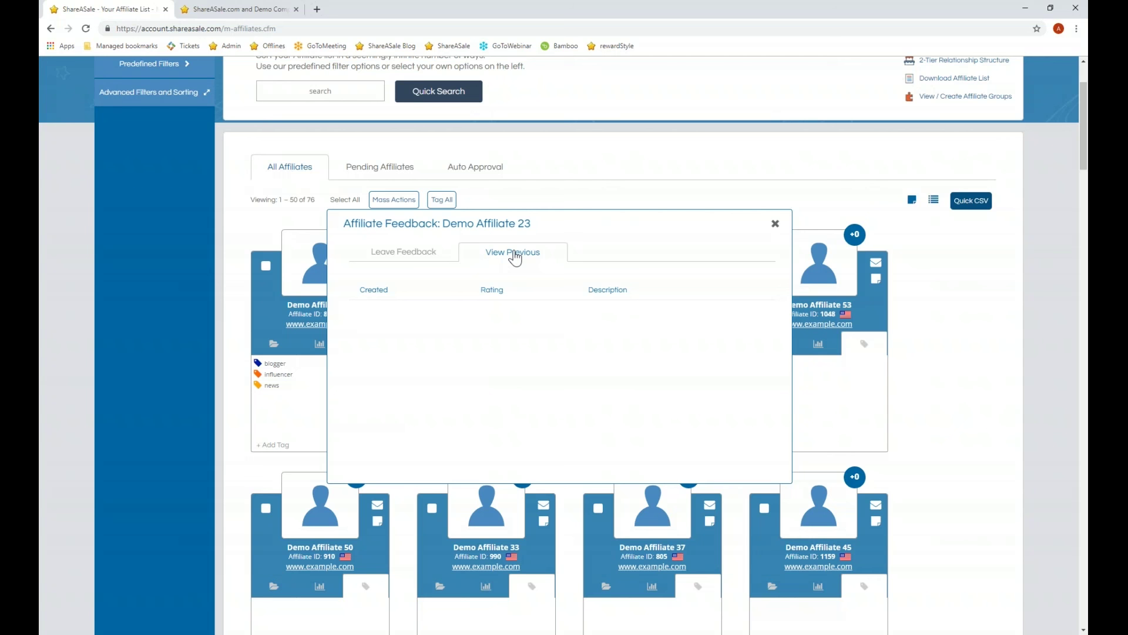
pyautogui.click(402, 259)
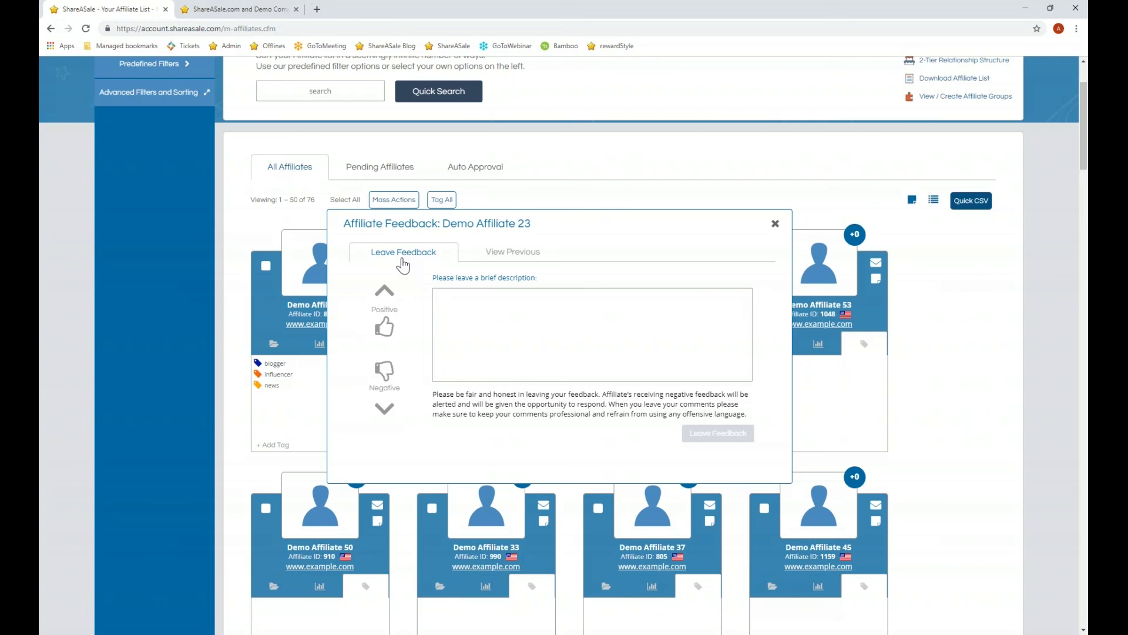
pyautogui.click(775, 223)
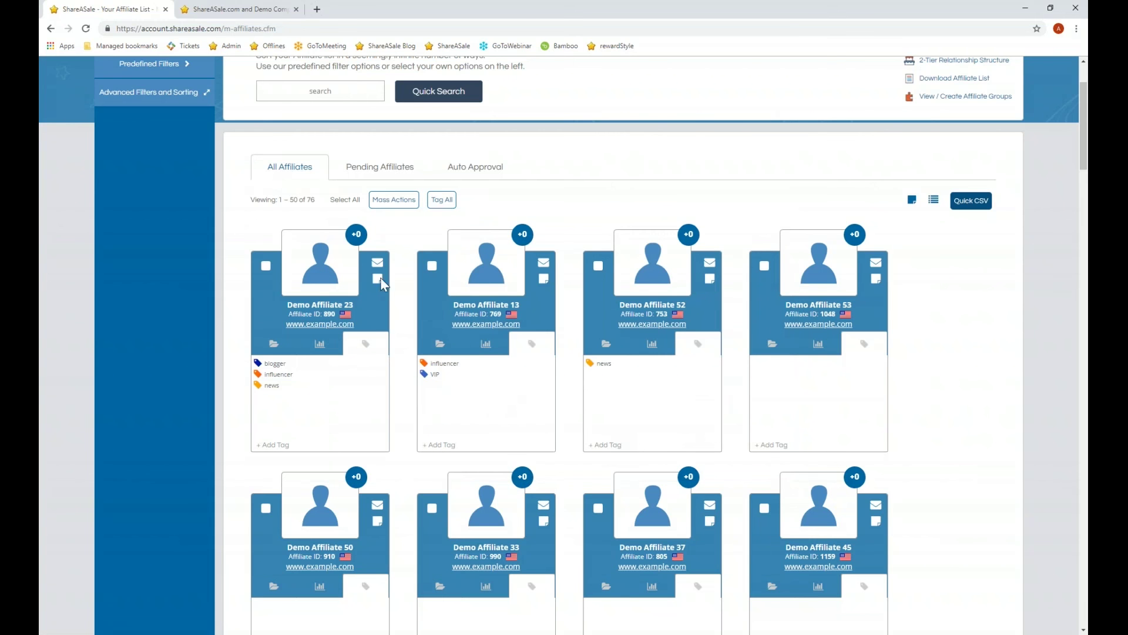
pyautogui.click(378, 267)
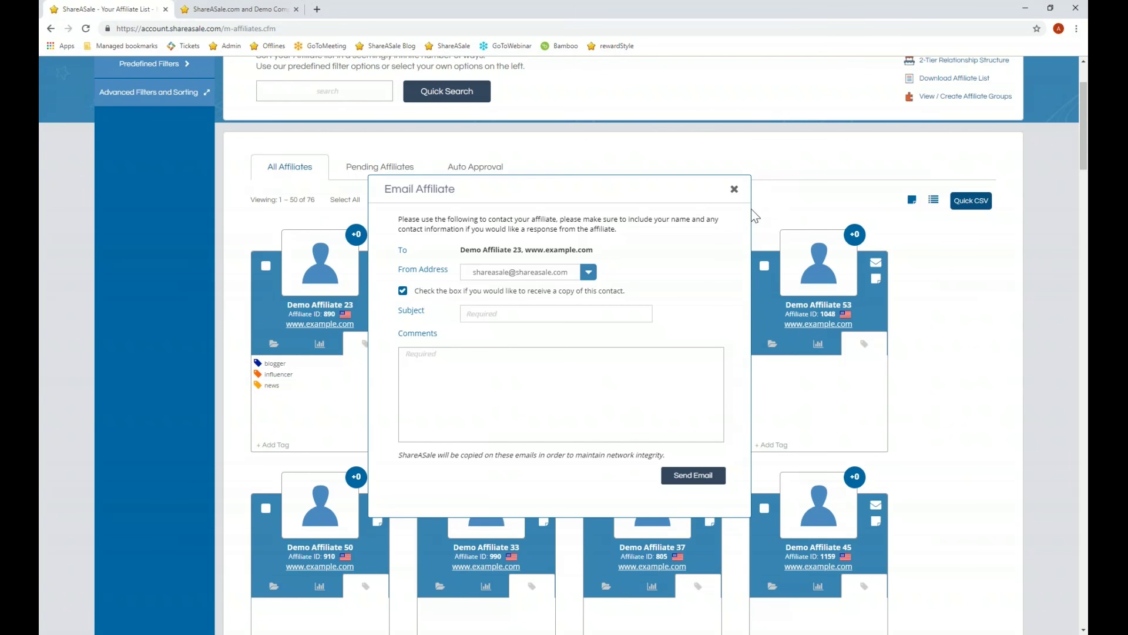
pyautogui.click(734, 189)
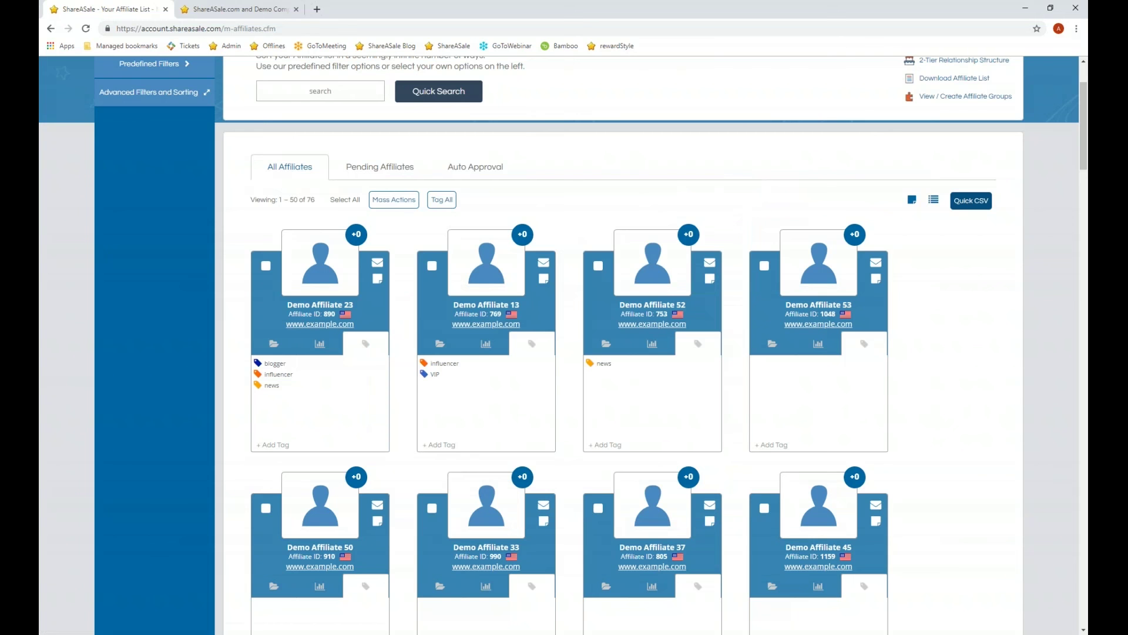
# Open the Newsletter Editor for affiliates and start a new blank HTML newsletter
pyautogui.scroll(2, 542, 534)
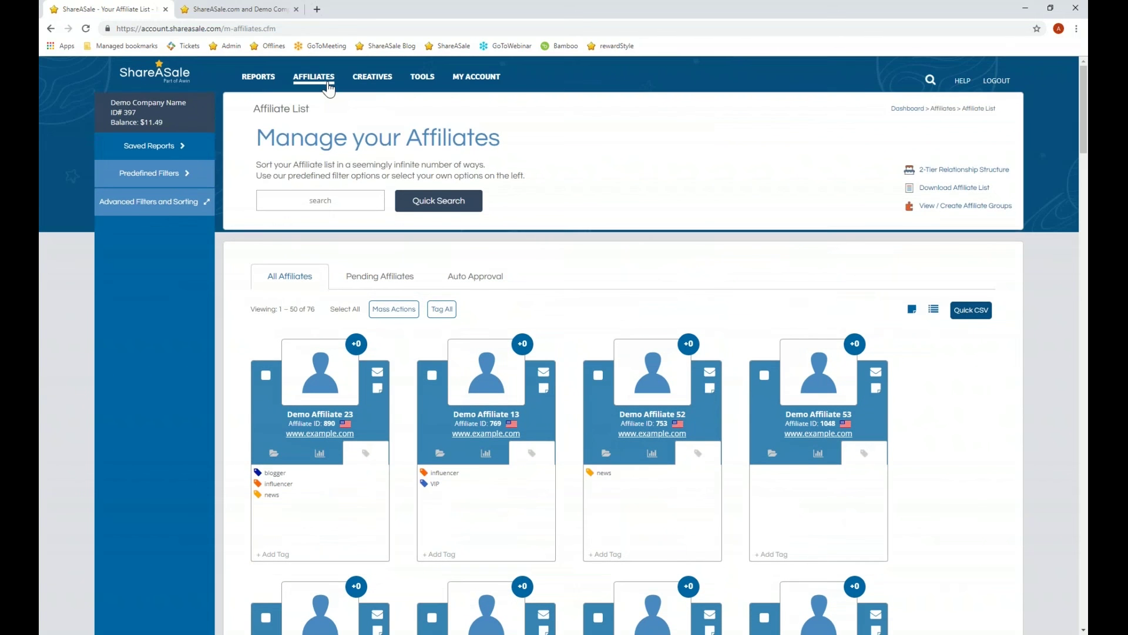
pyautogui.moveTo(316, 87)
pyautogui.click(444, 112)
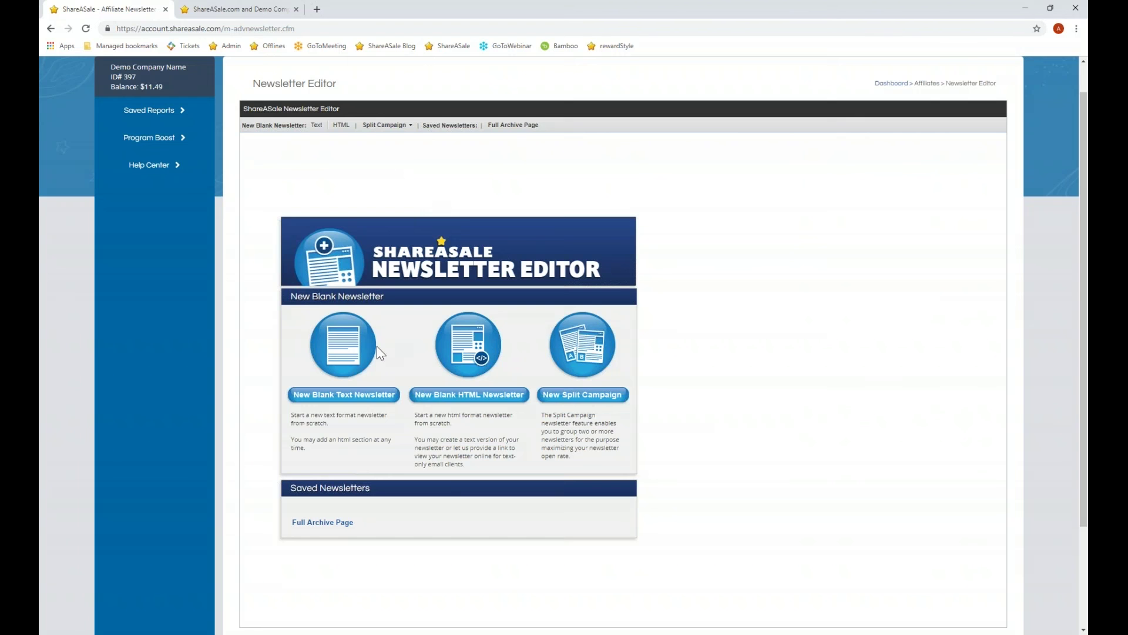
pyautogui.scroll(-2, 376, 346)
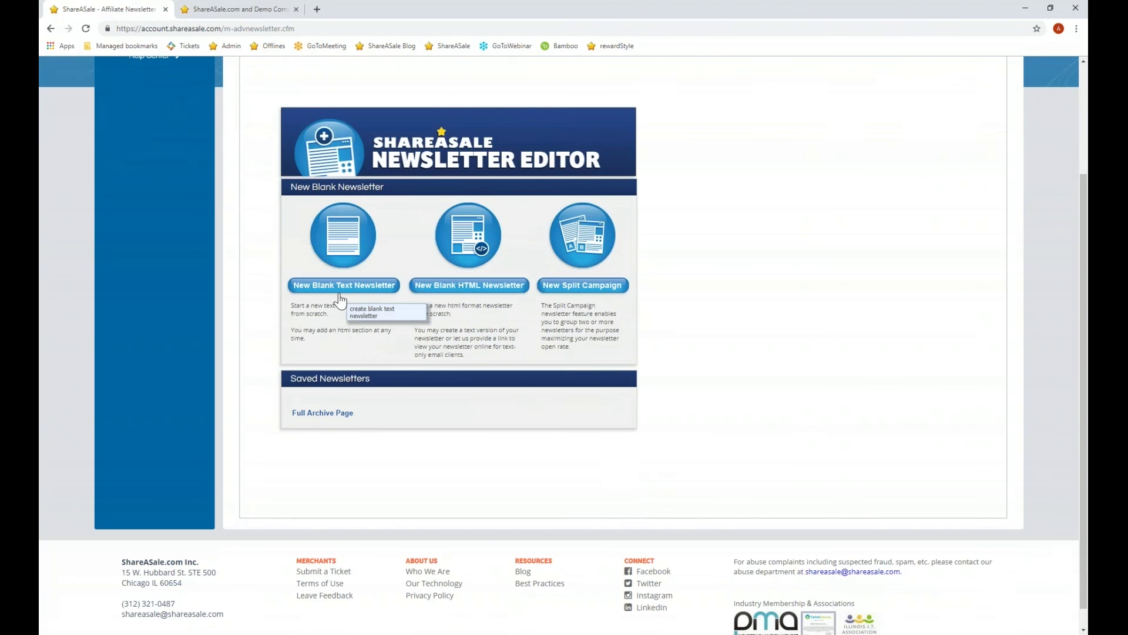
pyautogui.click(469, 285)
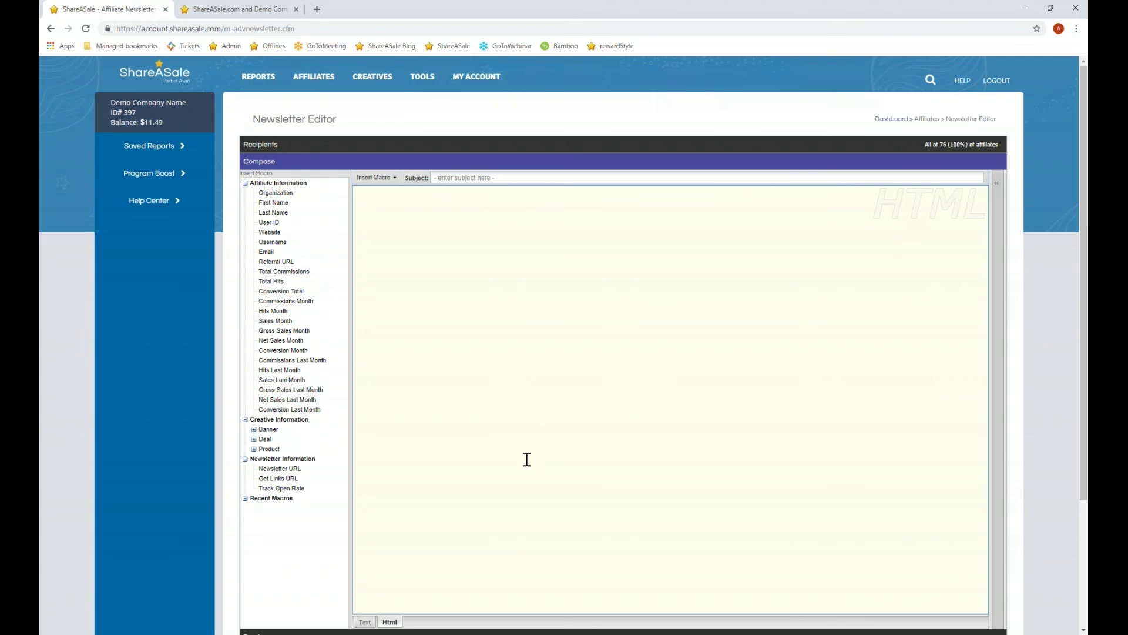
# Review the newsletter's recipient filters, the macros available for composing, and the preview with its test-send option
pyautogui.click(334, 147)
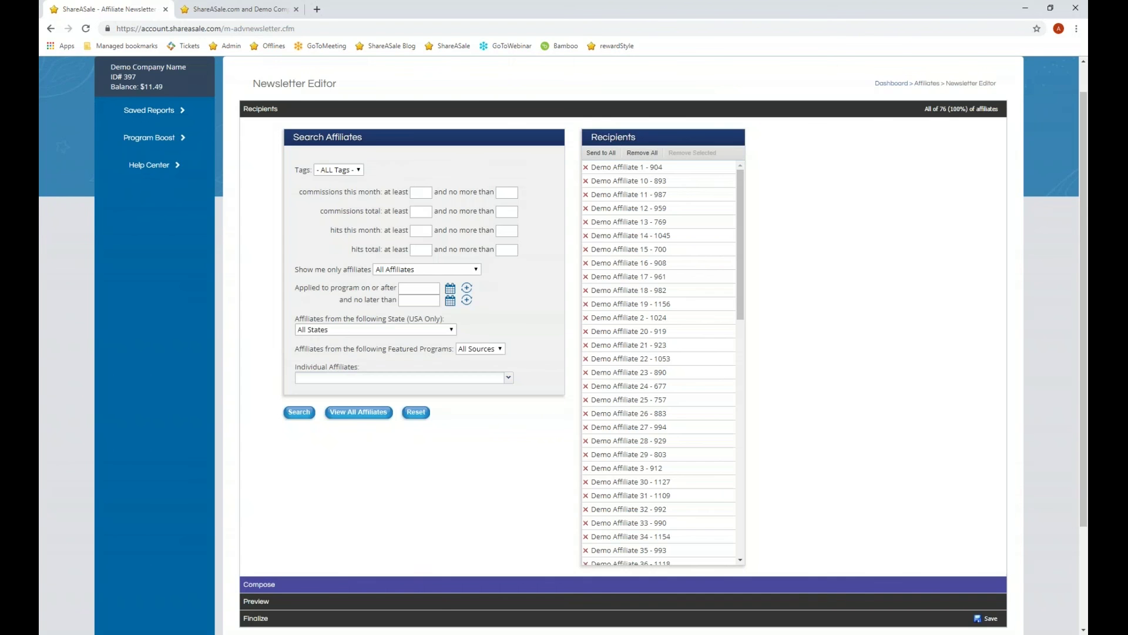
pyautogui.click(426, 586)
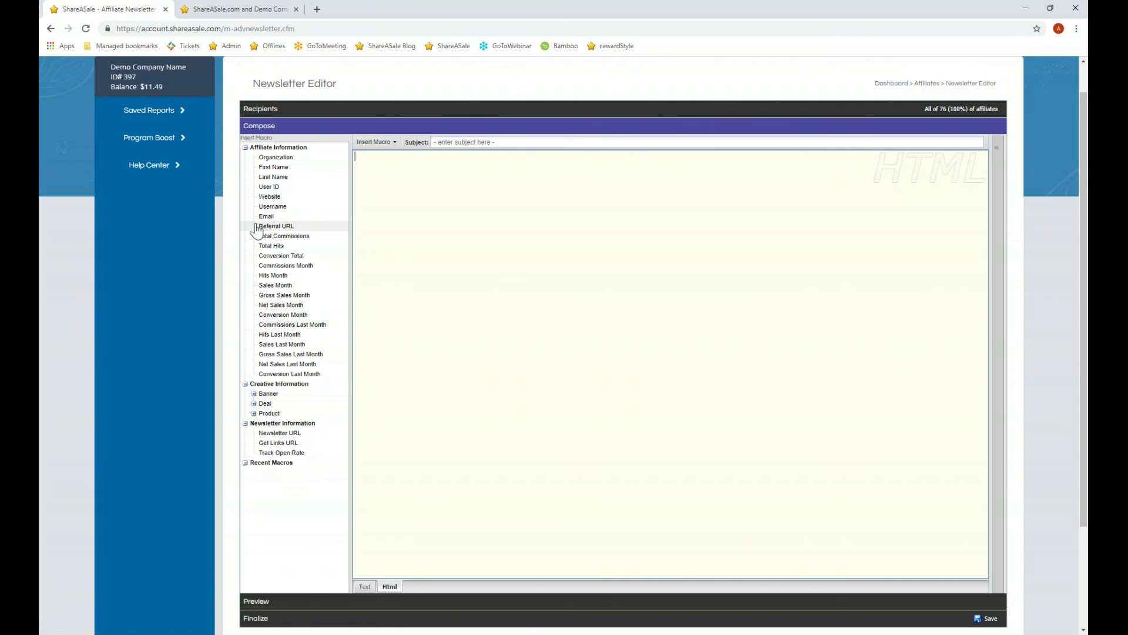
pyautogui.scroll(-2, 264, 345)
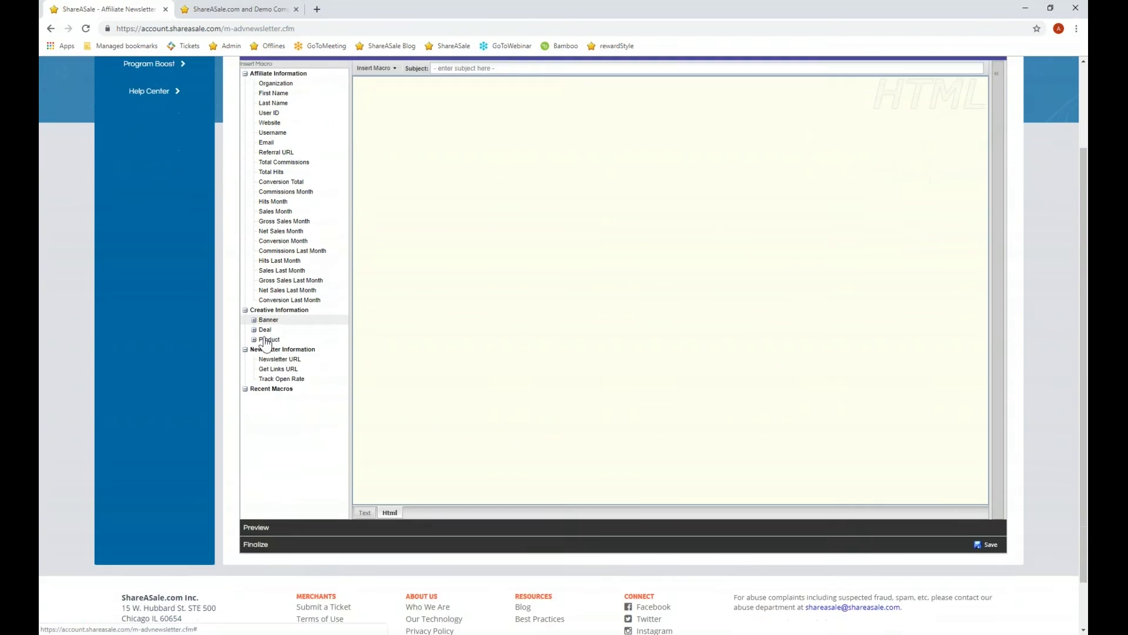
pyautogui.click(340, 494)
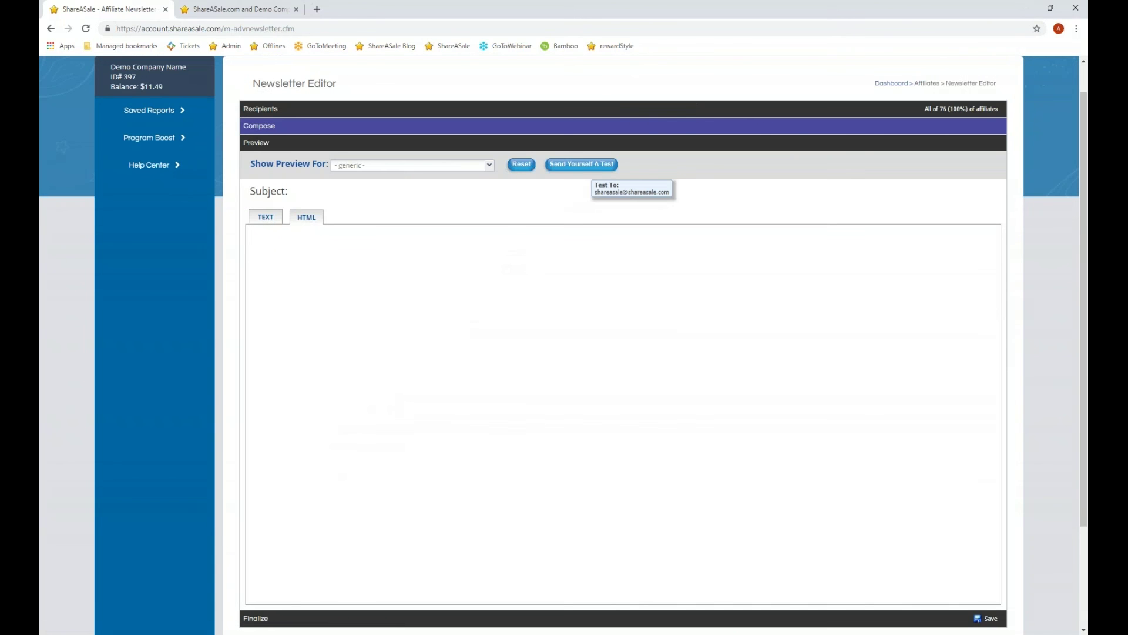
pyautogui.scroll(-2, 505, 227)
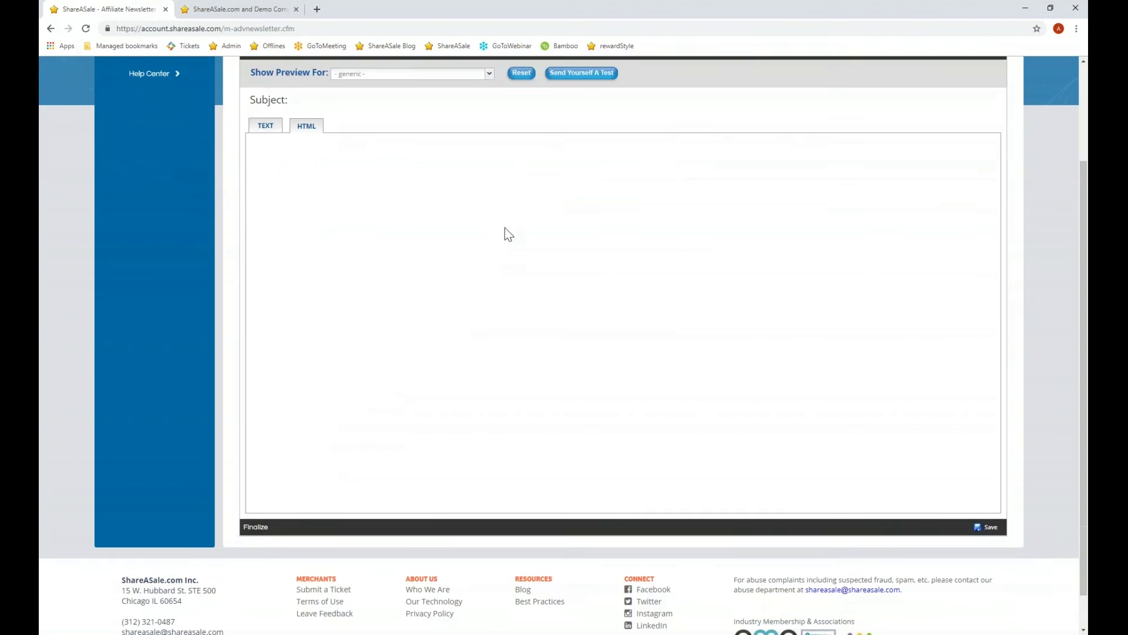
# Review the newsletter campaign's finalize options without saving, and open the full archive of saved newsletters
pyautogui.click(432, 502)
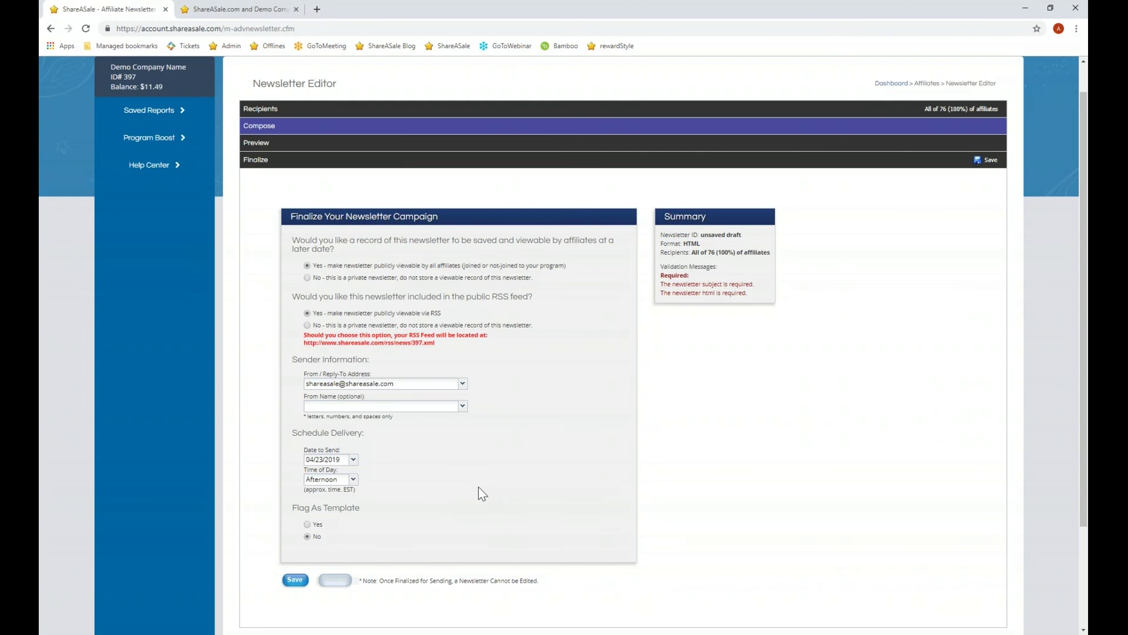
pyautogui.scroll(1, 470, 491)
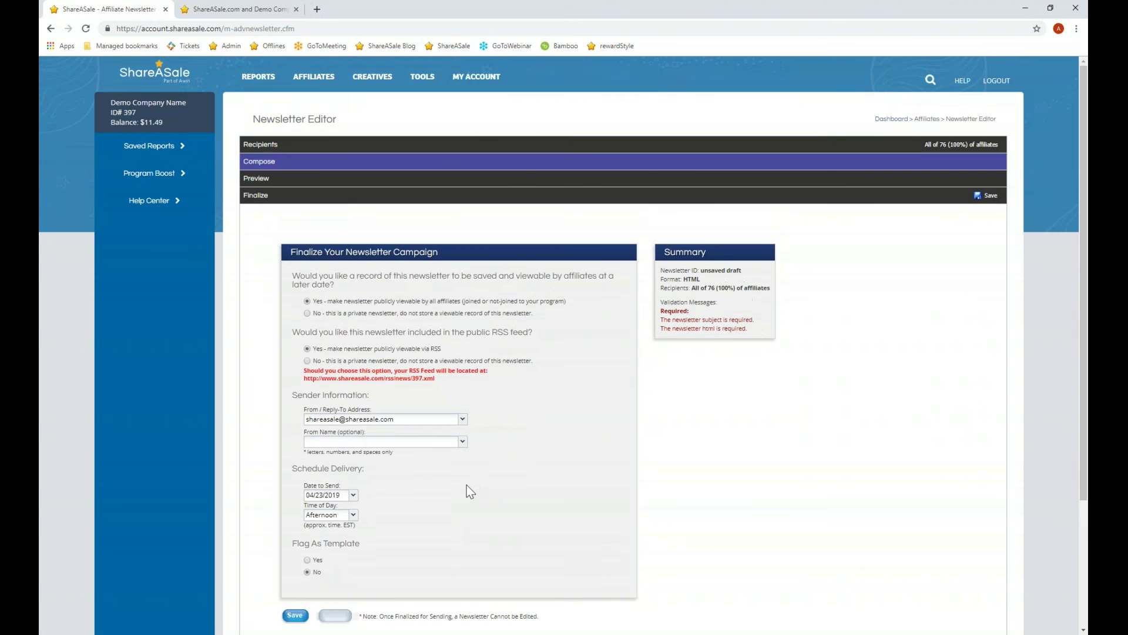
pyautogui.moveTo(314, 76)
pyautogui.click(463, 111)
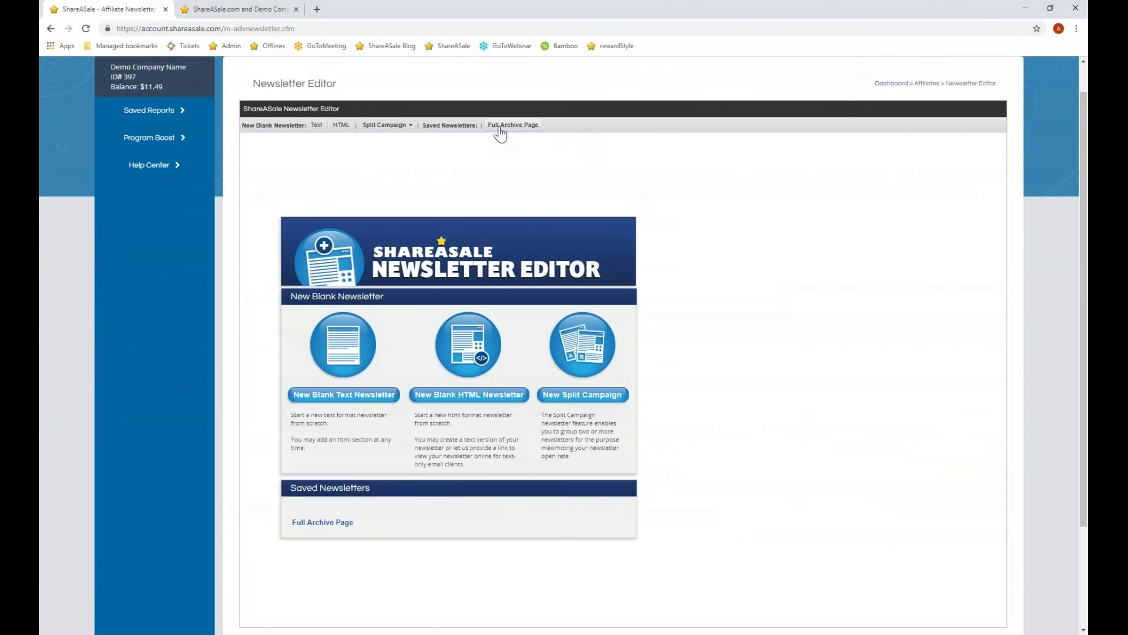
pyautogui.click(512, 130)
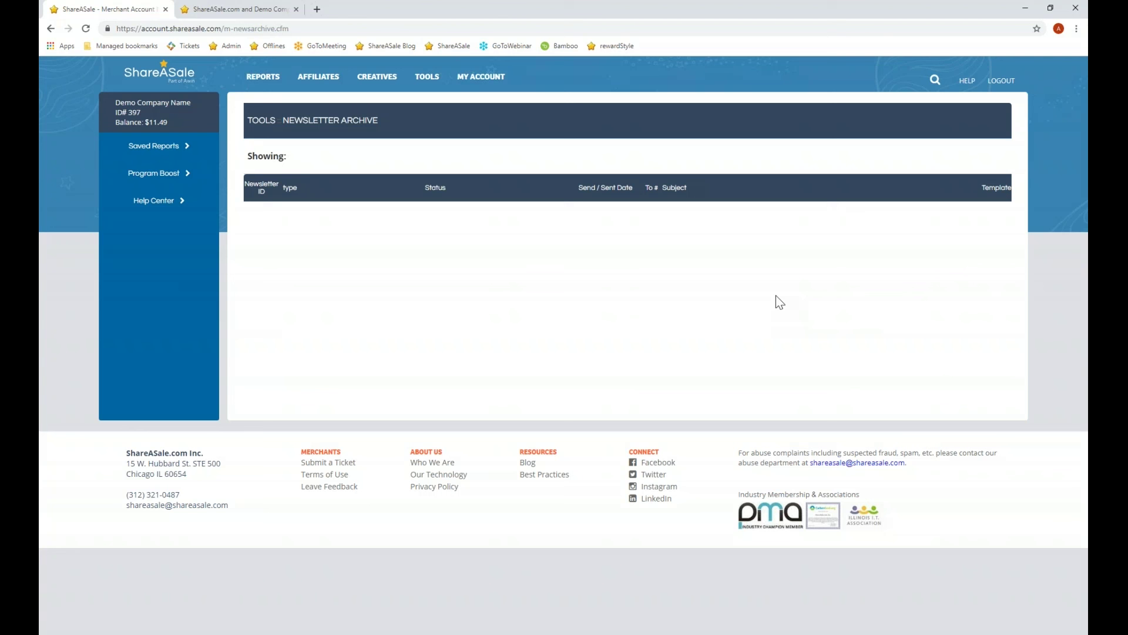
# Open the Transaction Detail report and look through the listed sales
pyautogui.click(278, 86)
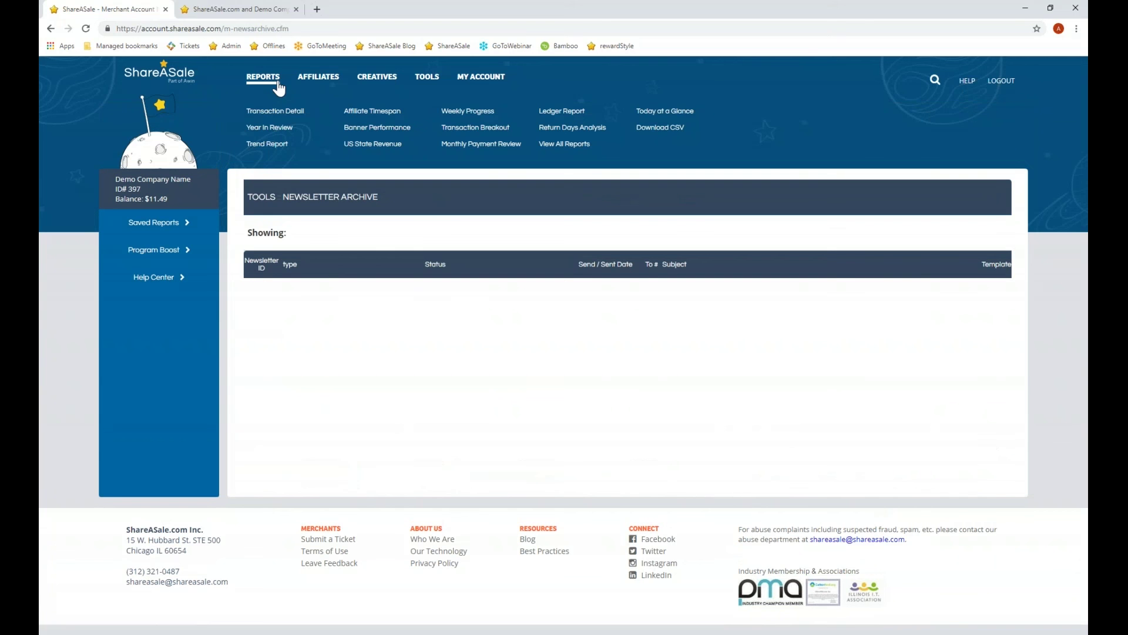
pyautogui.click(279, 112)
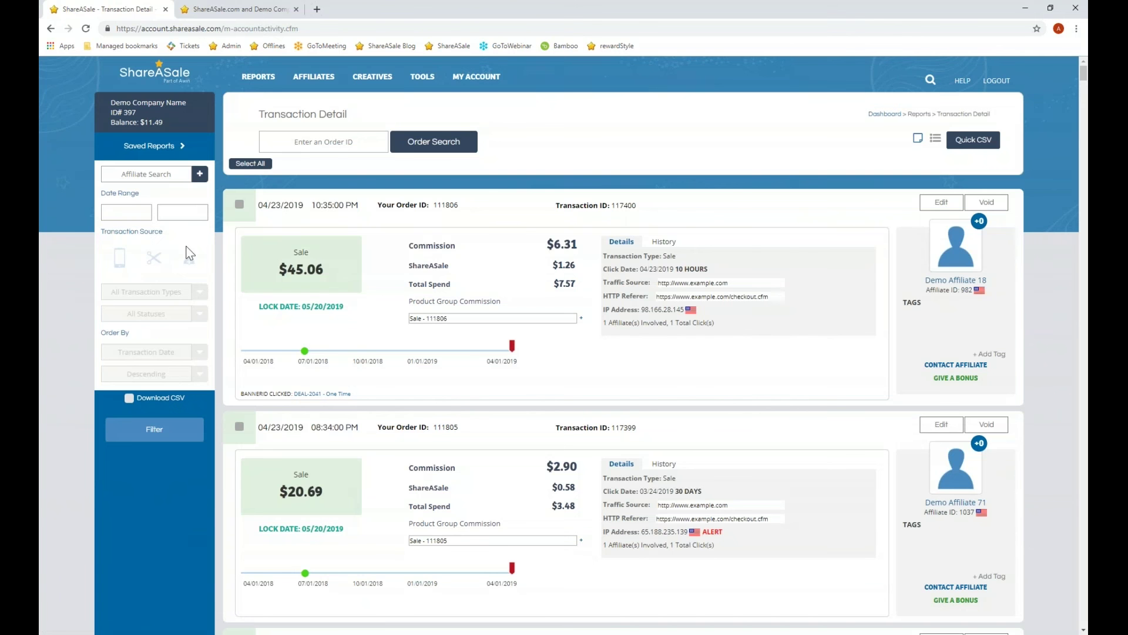
pyautogui.scroll(-20, 470, 357)
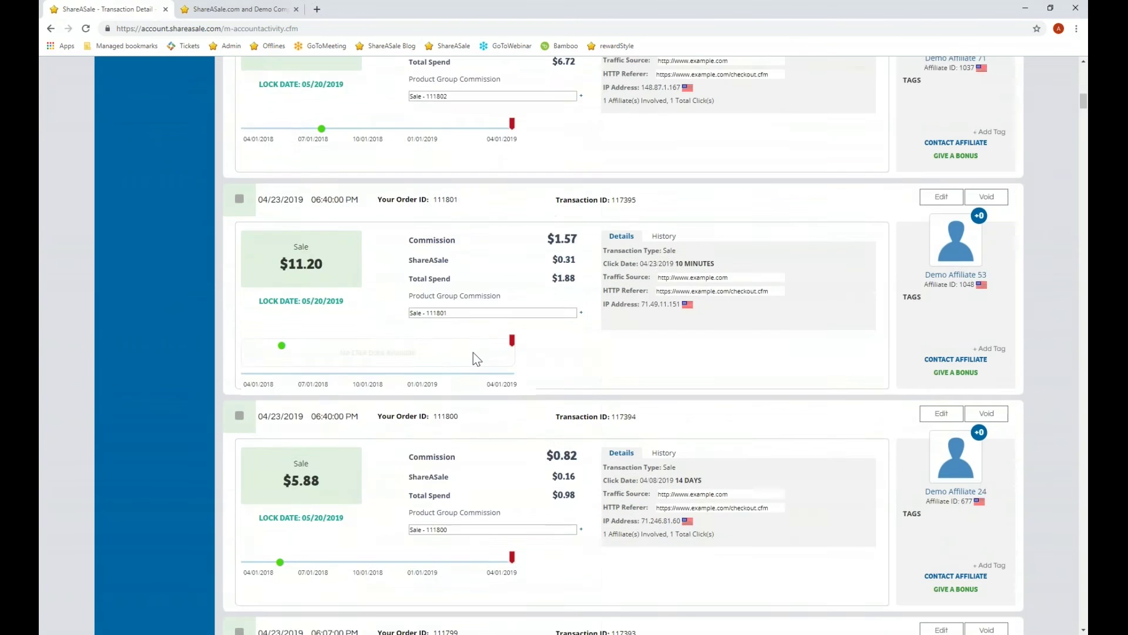
pyautogui.scroll(-6, 474, 357)
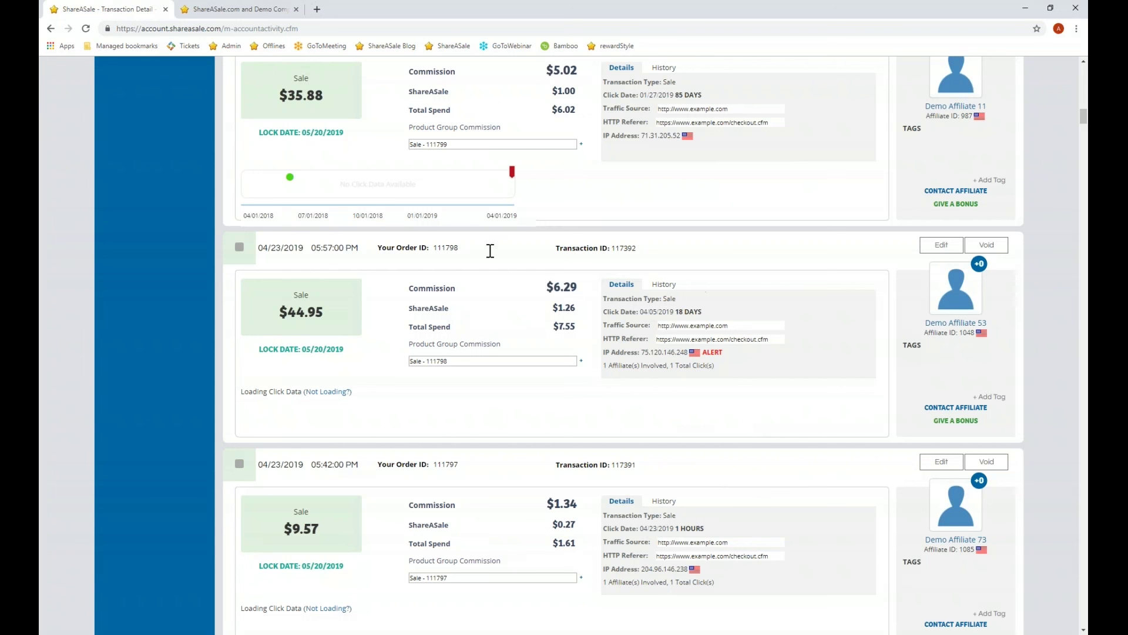
# View the edit and void forms for Demo Affiliate 53's $44.95 sale without submitting them, and highlight the sale's lock date
pyautogui.click(412, 286)
pyautogui.click(941, 245)
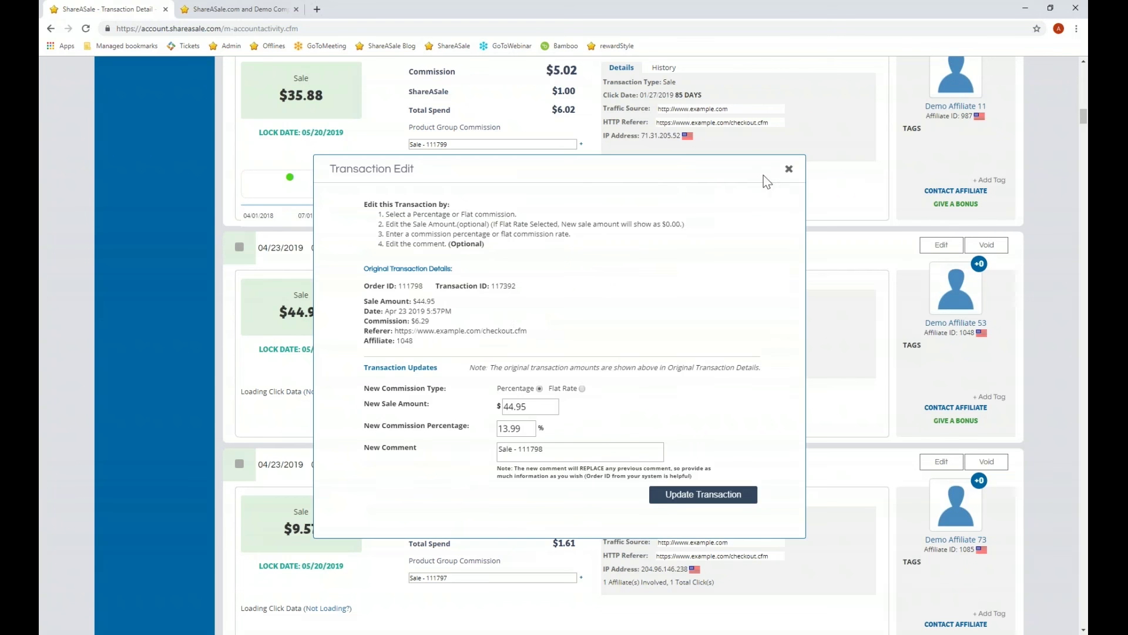
pyautogui.click(790, 170)
pyautogui.click(986, 245)
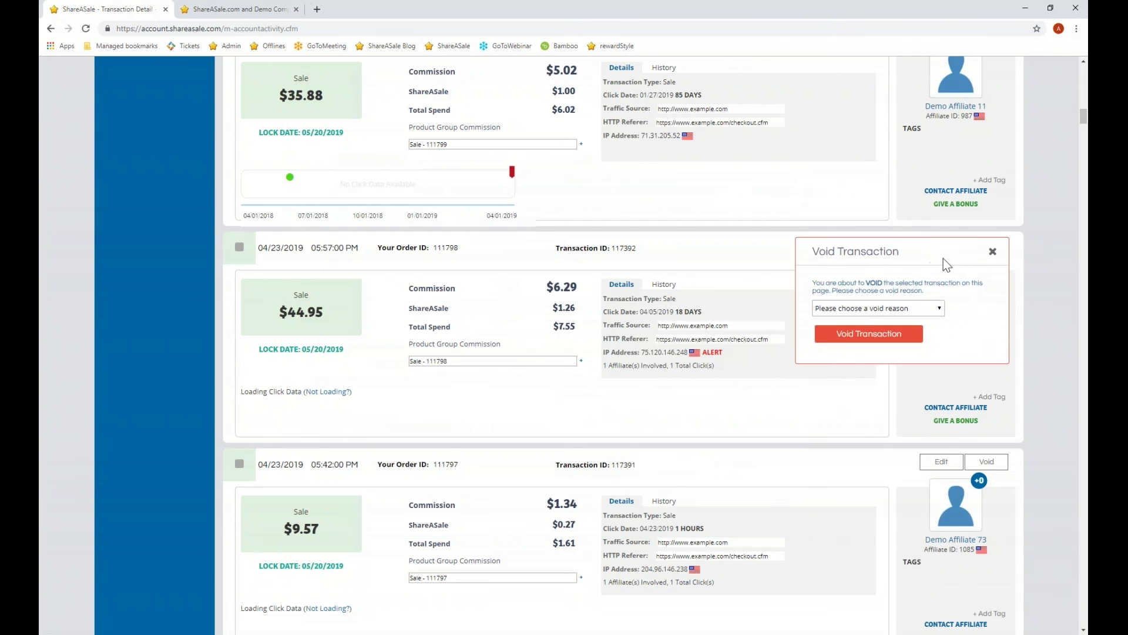
pyautogui.click(993, 251)
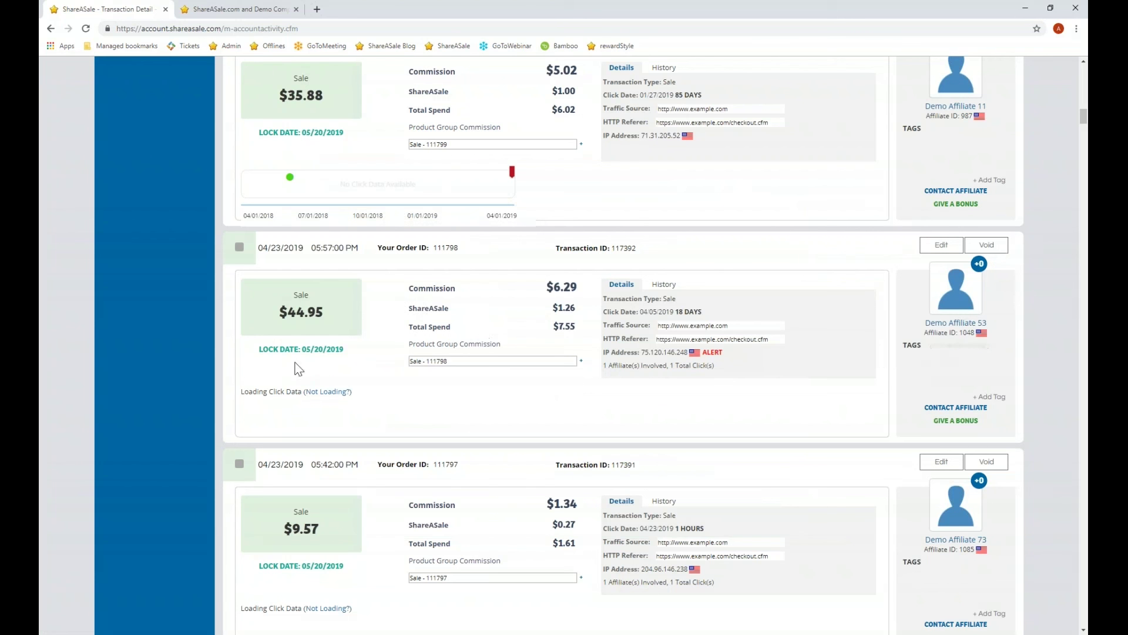
pyautogui.moveTo(258, 350); pyautogui.dragTo(368, 360)
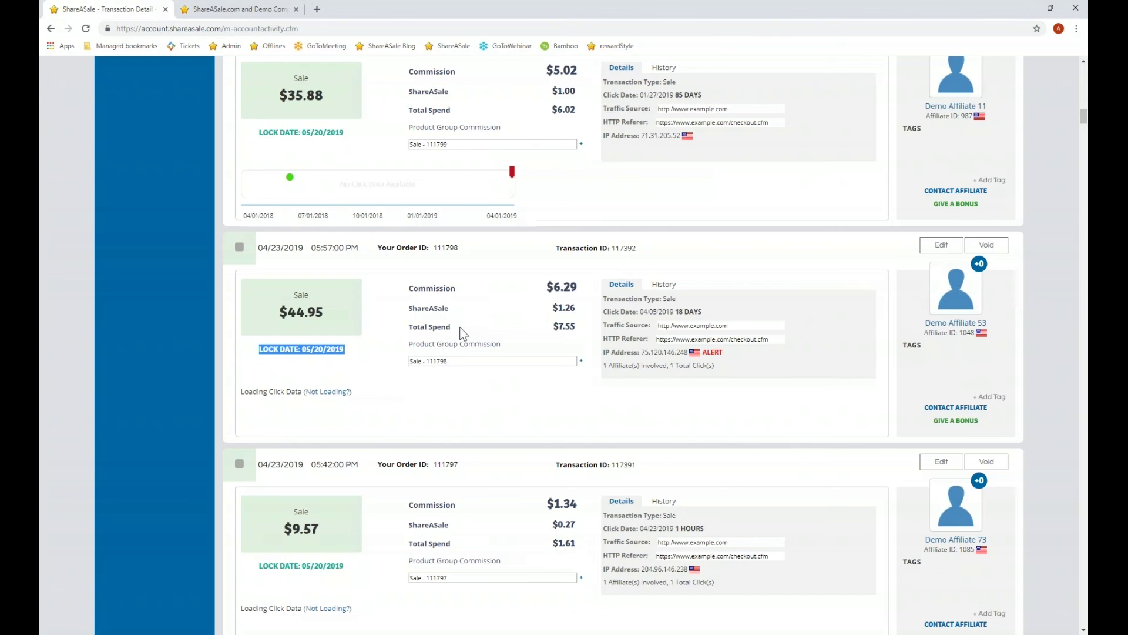
# Open the Affiliate Timespan report and view its top five affiliates and performance table
pyautogui.scroll(20, 461, 329)
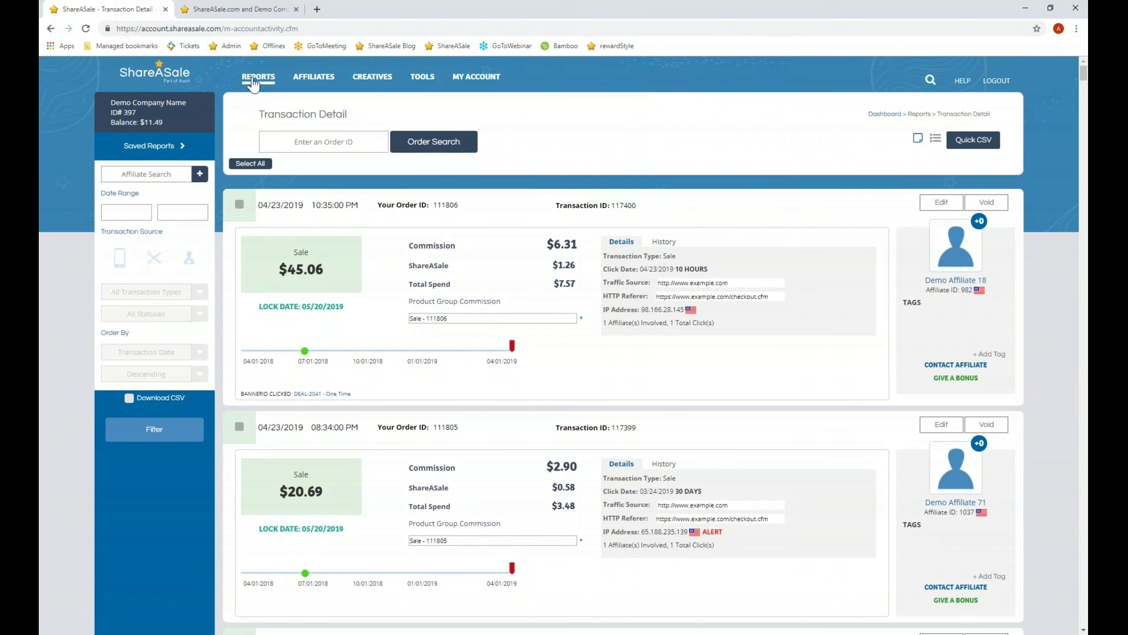
pyautogui.moveTo(253, 84)
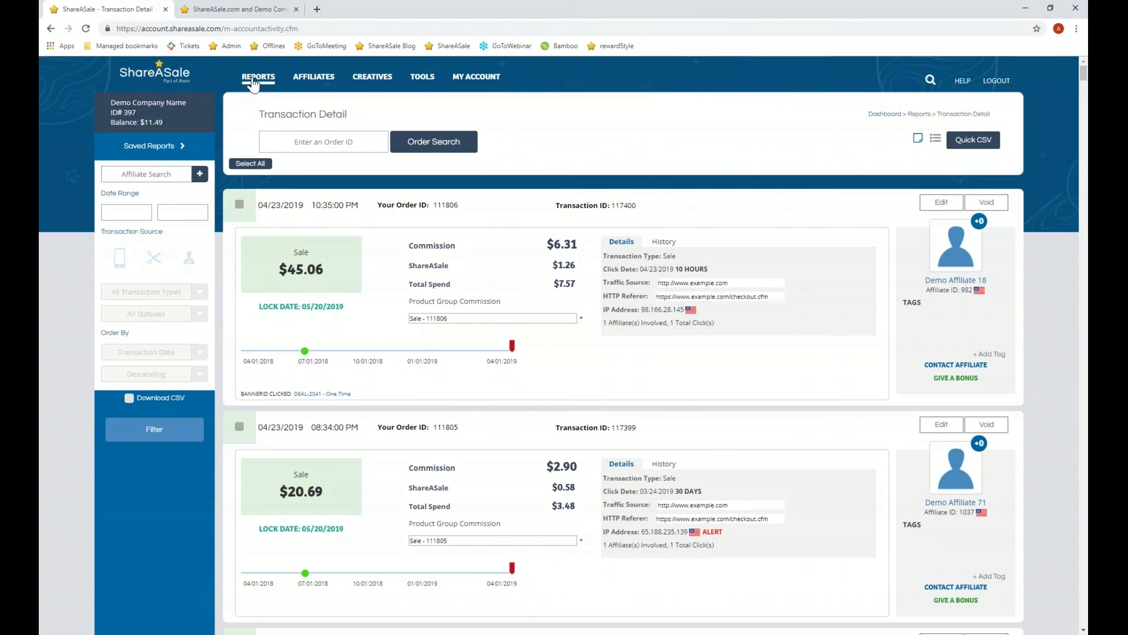
pyautogui.click(380, 112)
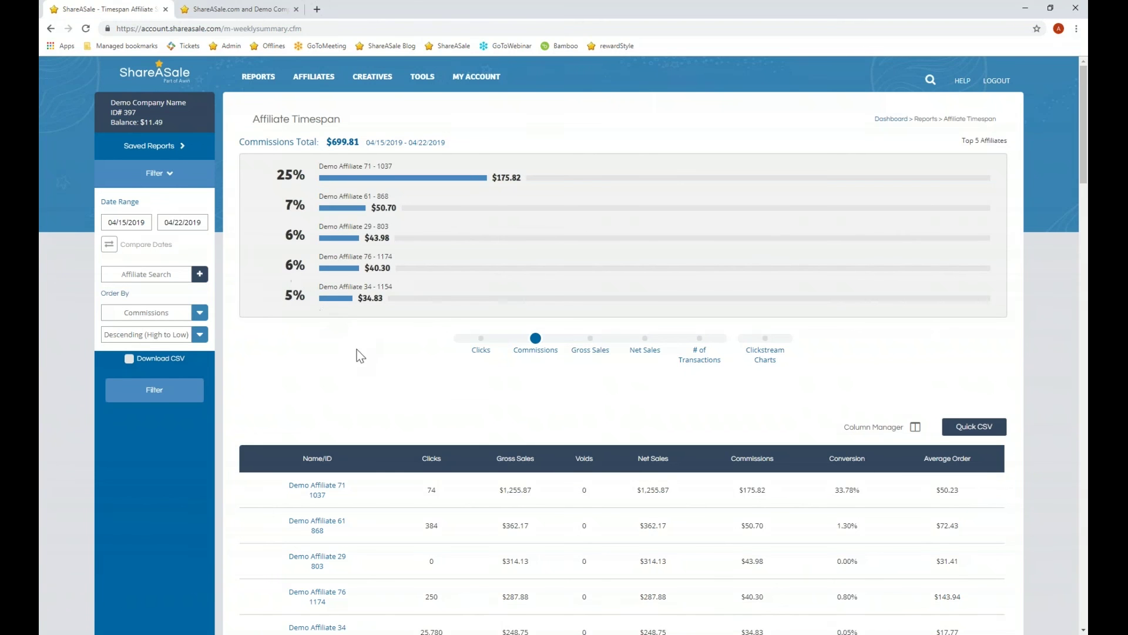
pyautogui.scroll(-1, 372, 362)
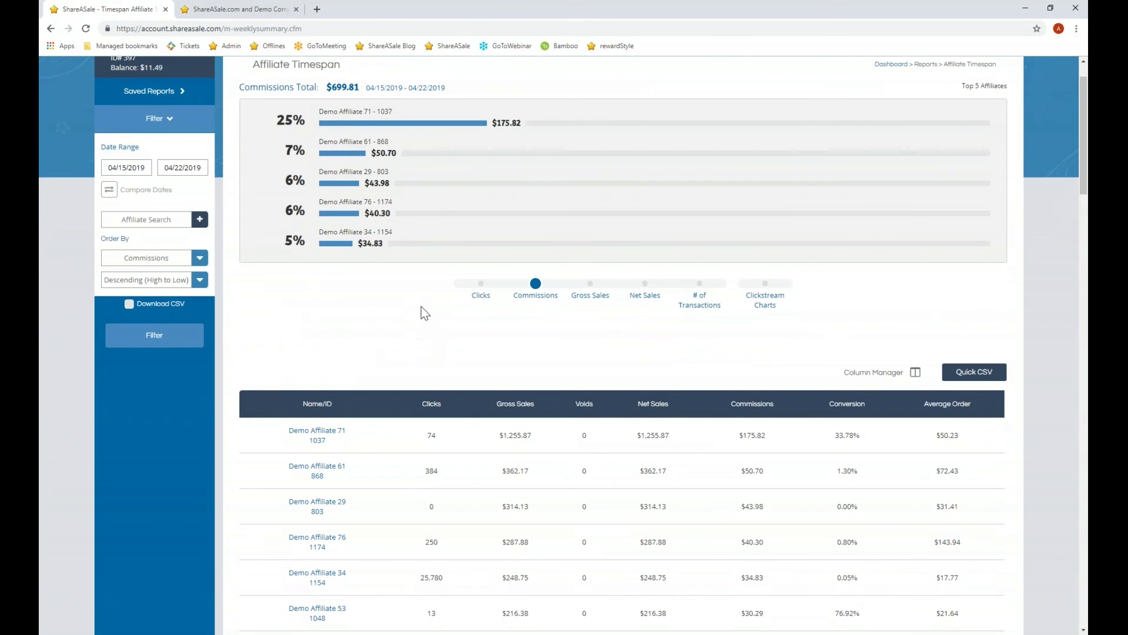
# Compare the top affiliates by clicks, commissions, gross sales and number of transactions, and look through the full affiliate table
pyautogui.click(481, 299)
pyautogui.click(536, 297)
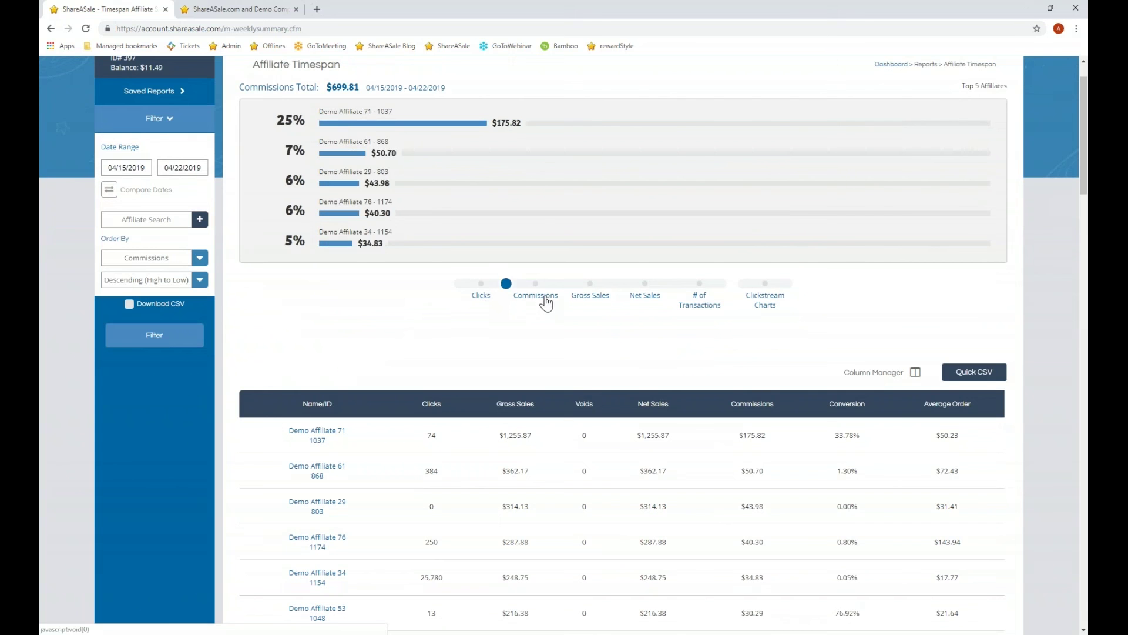
pyautogui.click(589, 297)
pyautogui.click(706, 306)
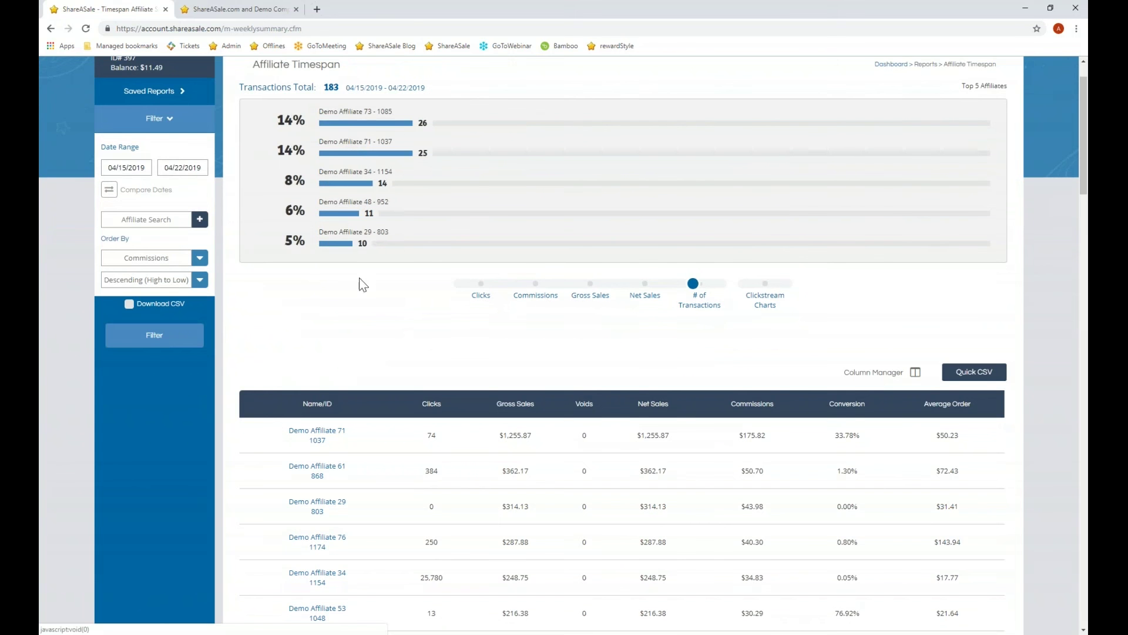
pyautogui.scroll(-7, 375, 257)
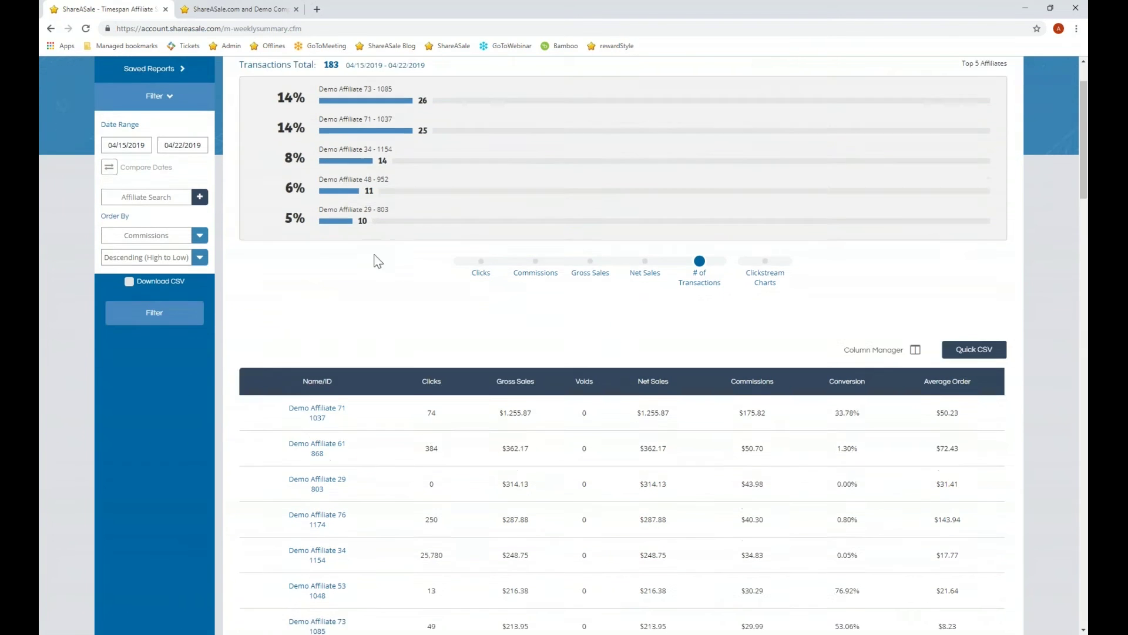
pyautogui.scroll(-10, 368, 245)
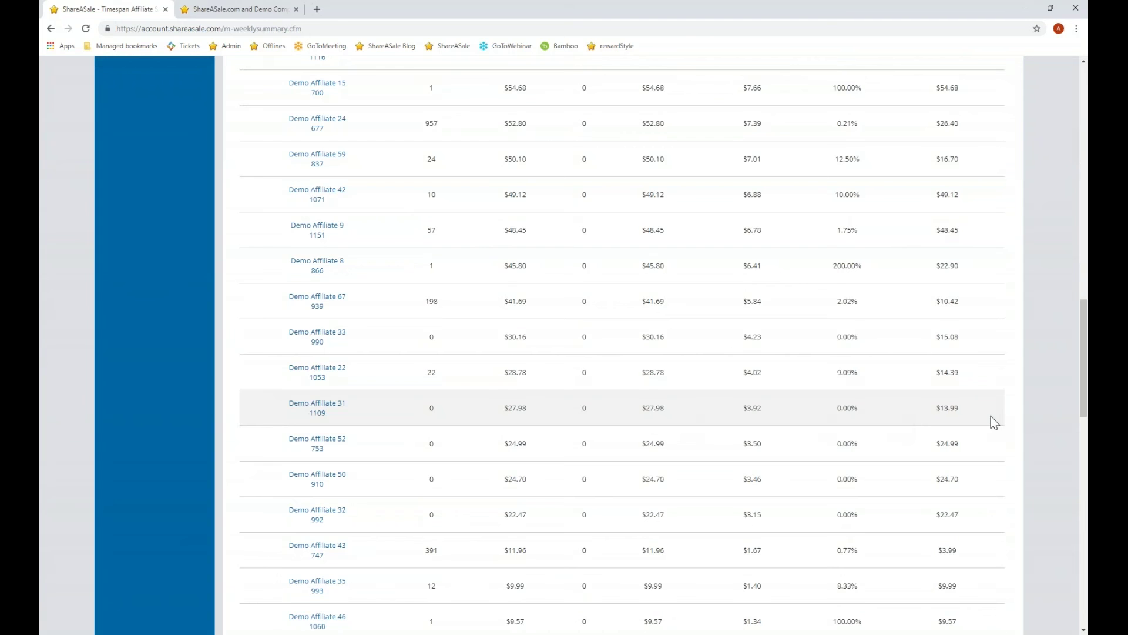
pyautogui.scroll(17, 994, 422)
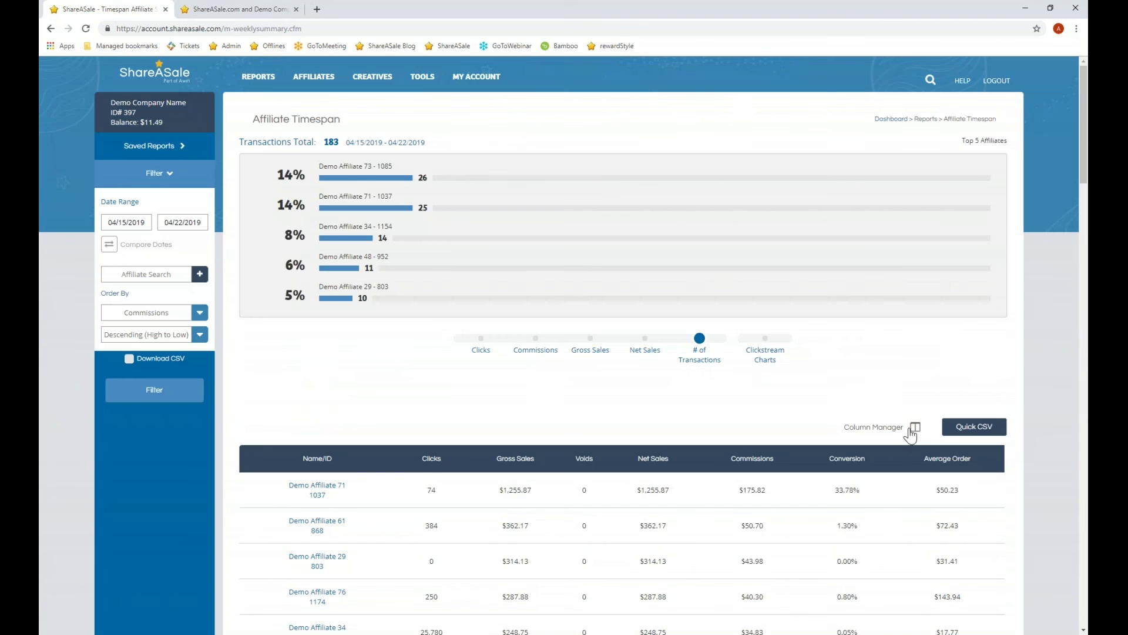
# Add the Website, Transactions, Leads and Sales columns to the Affiliate Timespan table using the Column Manager
pyautogui.click(914, 428)
pyautogui.click(915, 428)
pyautogui.click(879, 426)
pyautogui.scroll(-2, 333, 338)
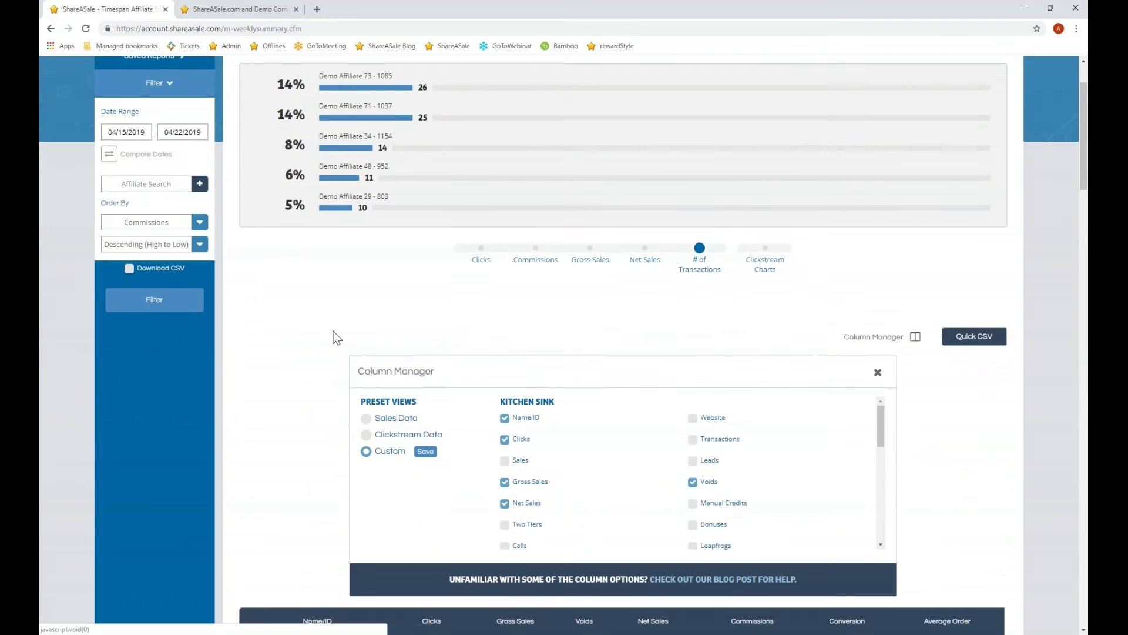
pyautogui.scroll(-3, 337, 338)
pyautogui.scroll(-10, 587, 288)
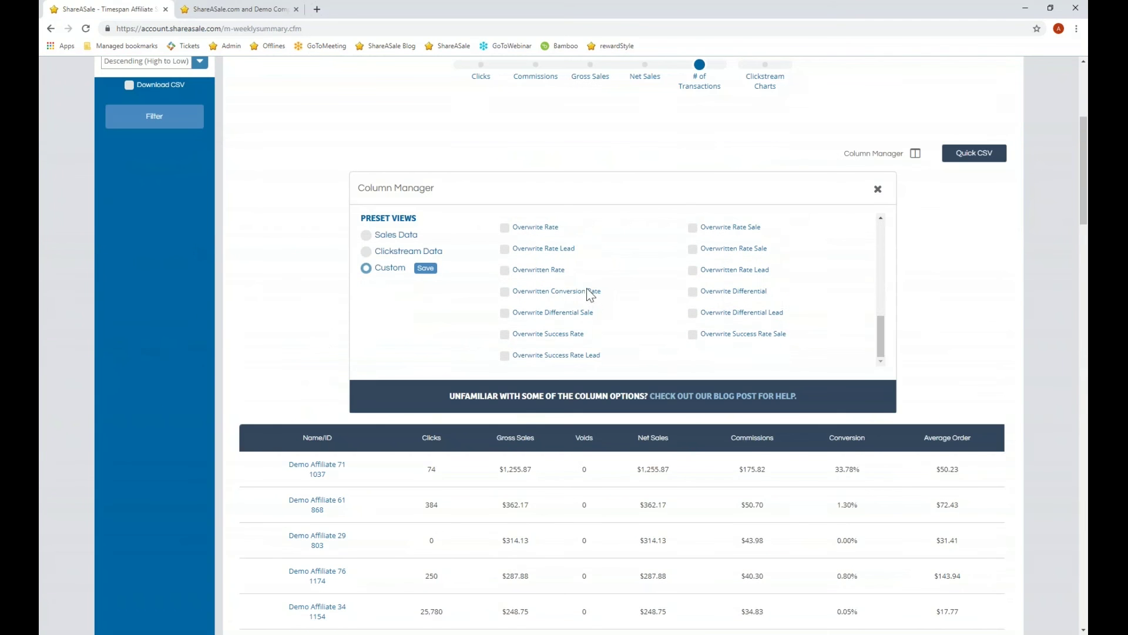
pyautogui.scroll(10, 683, 288)
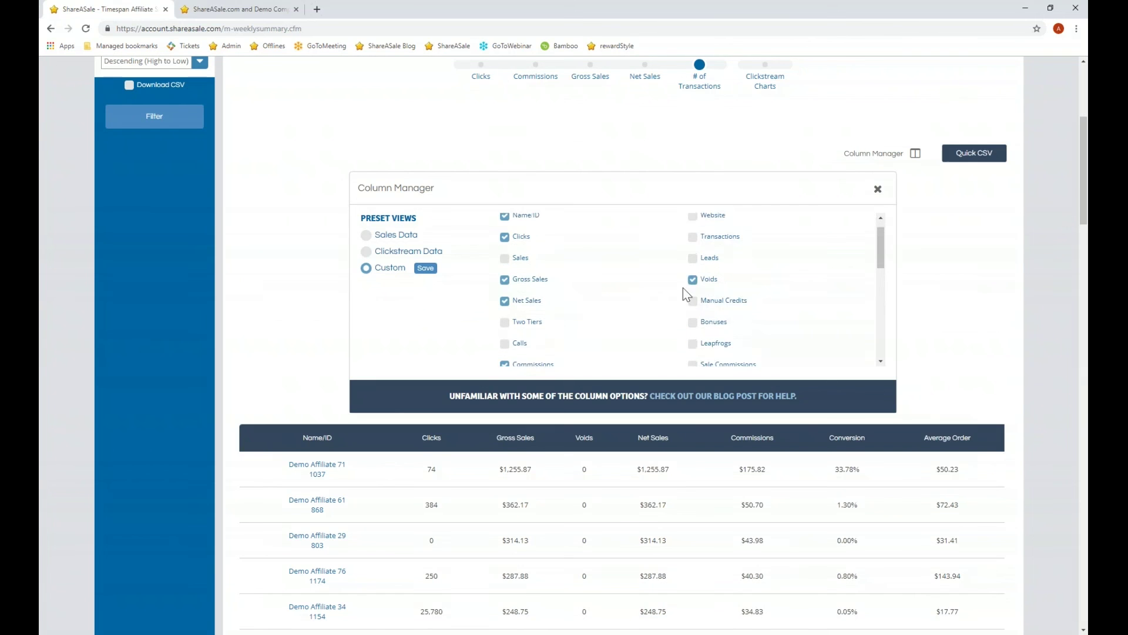
pyautogui.click(693, 256)
pyautogui.click(692, 234)
pyautogui.click(692, 277)
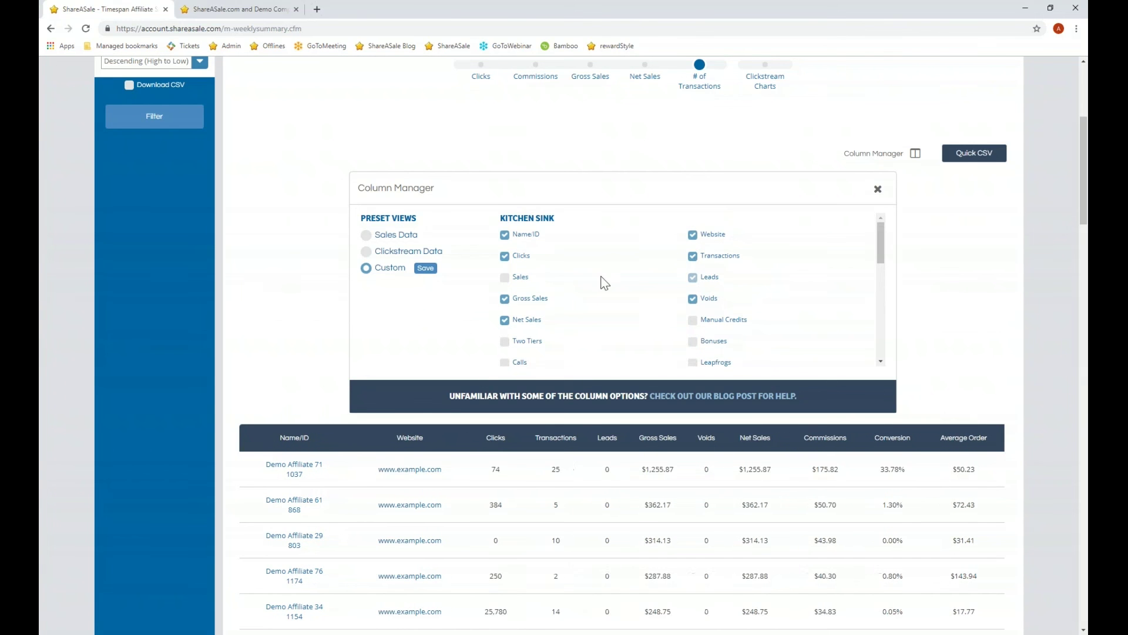
pyautogui.click(504, 277)
pyautogui.click(878, 189)
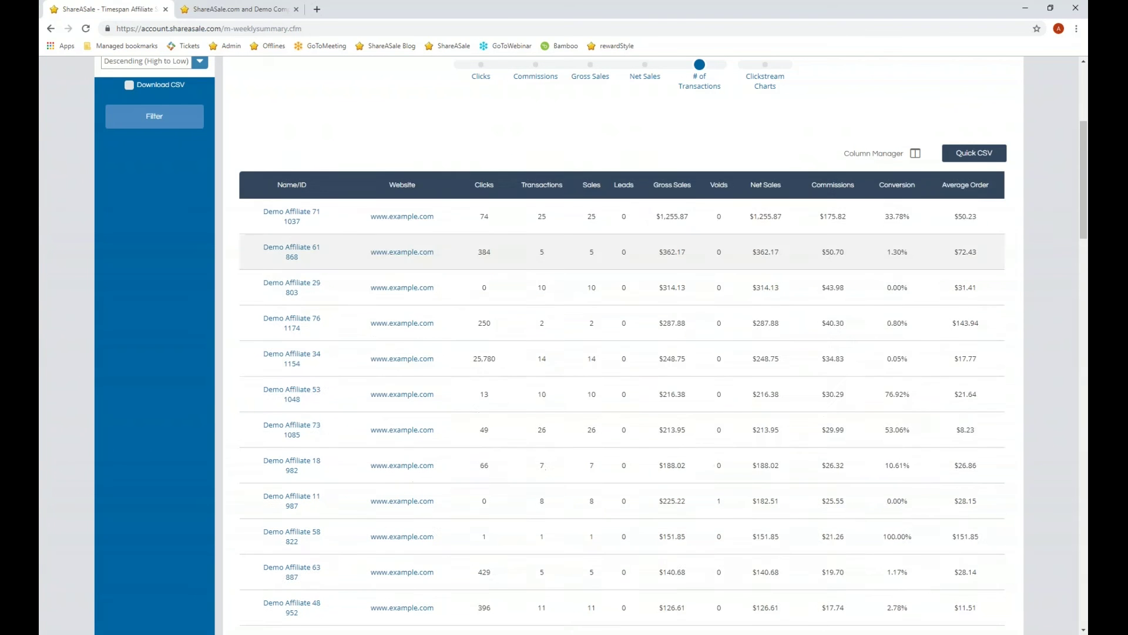
# Filter the Affiliate Timespan report to affiliates with the influencer tag
pyautogui.scroll(-2, 206, 355)
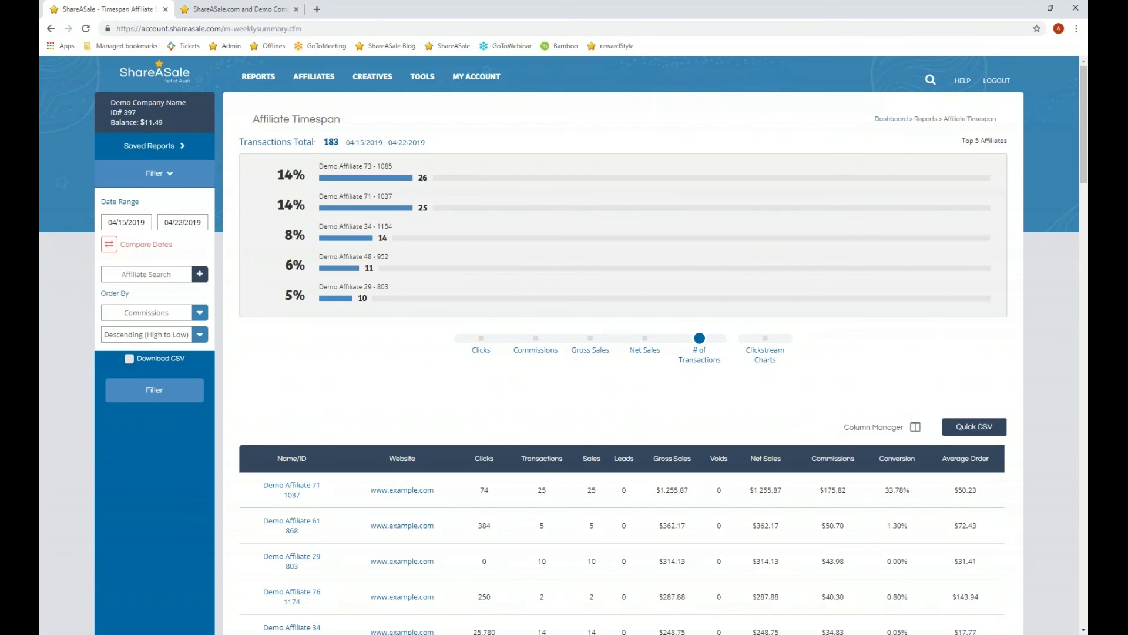
pyautogui.click(146, 274)
pyautogui.write('tag:')
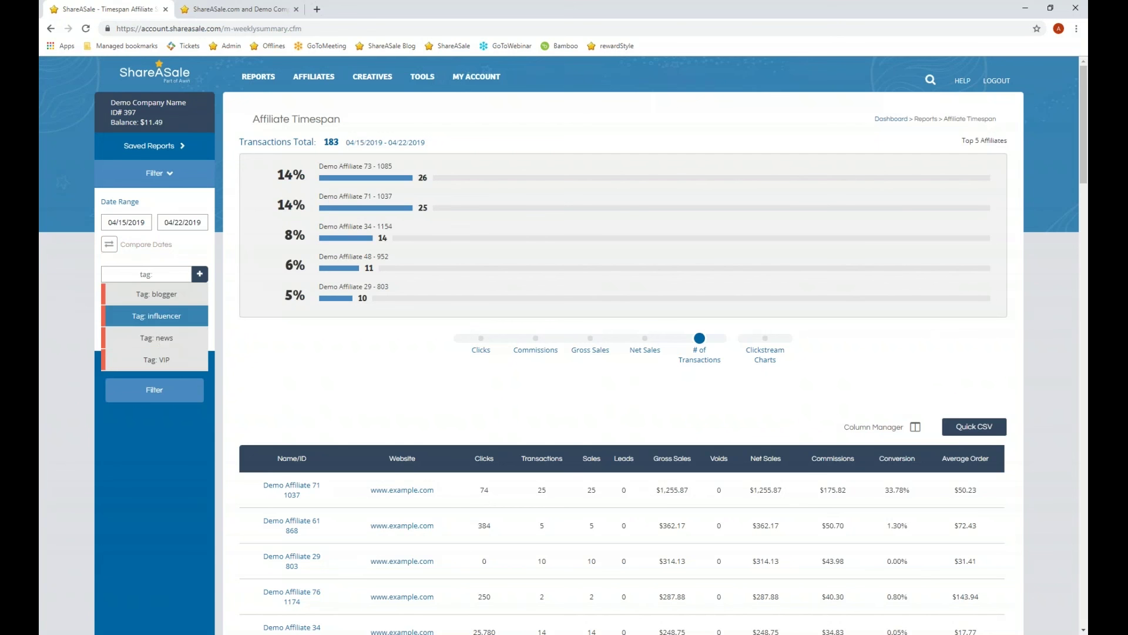
pyautogui.click(158, 315)
pyautogui.click(151, 412)
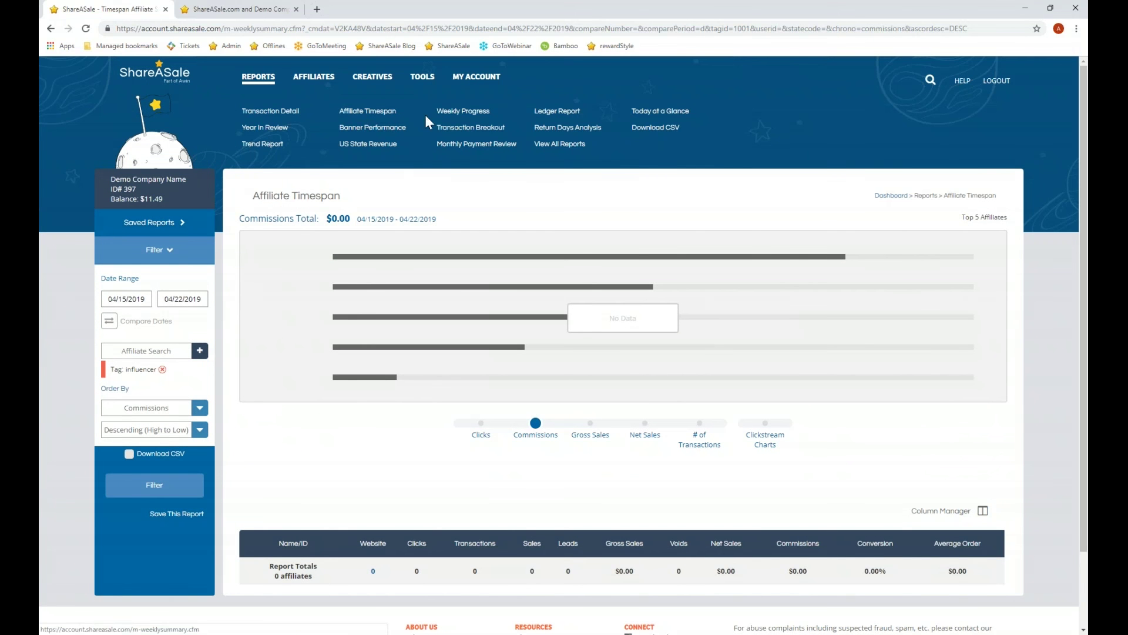
# Open the Weekly Progress Report and look through its clicks chart and daily figures
pyautogui.click(463, 111)
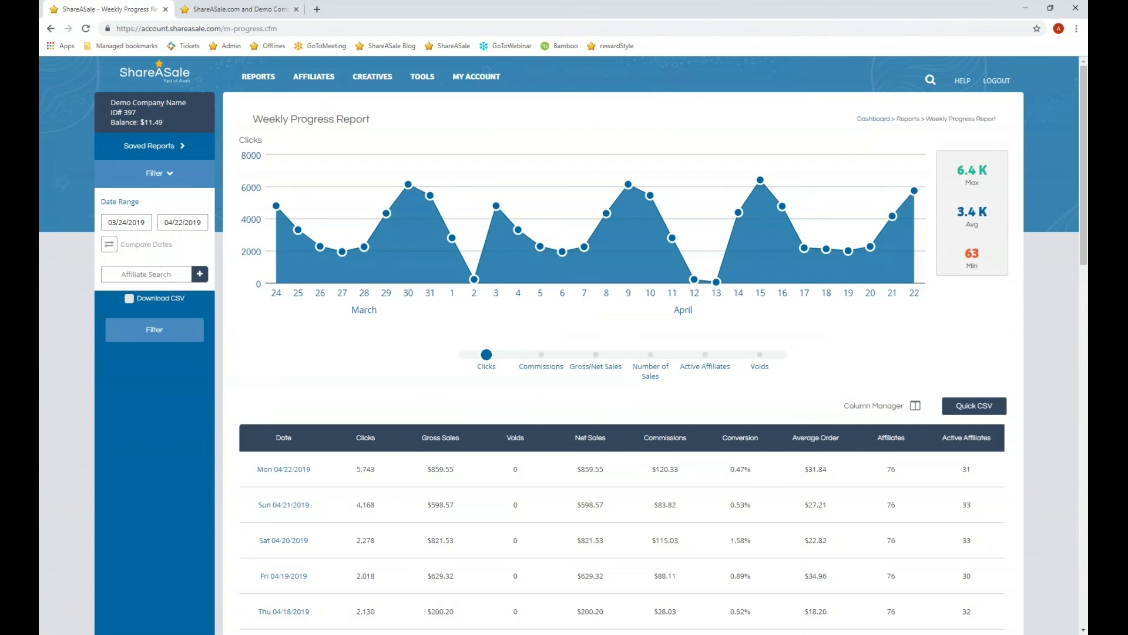
pyautogui.scroll(-4, 226, 404)
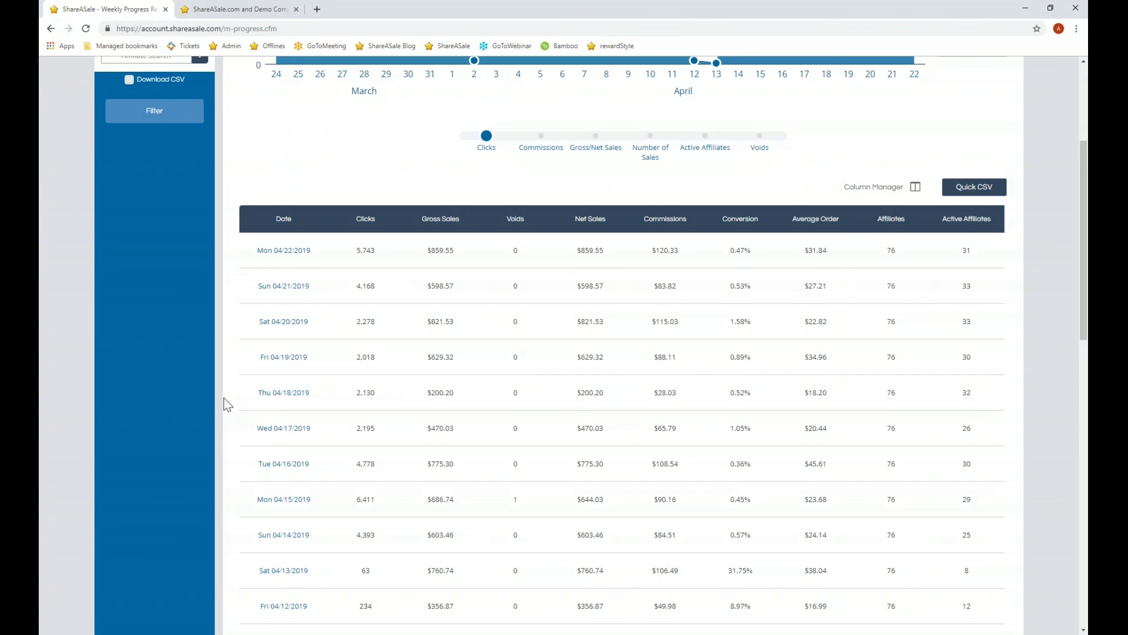
pyautogui.scroll(-1, 226, 404)
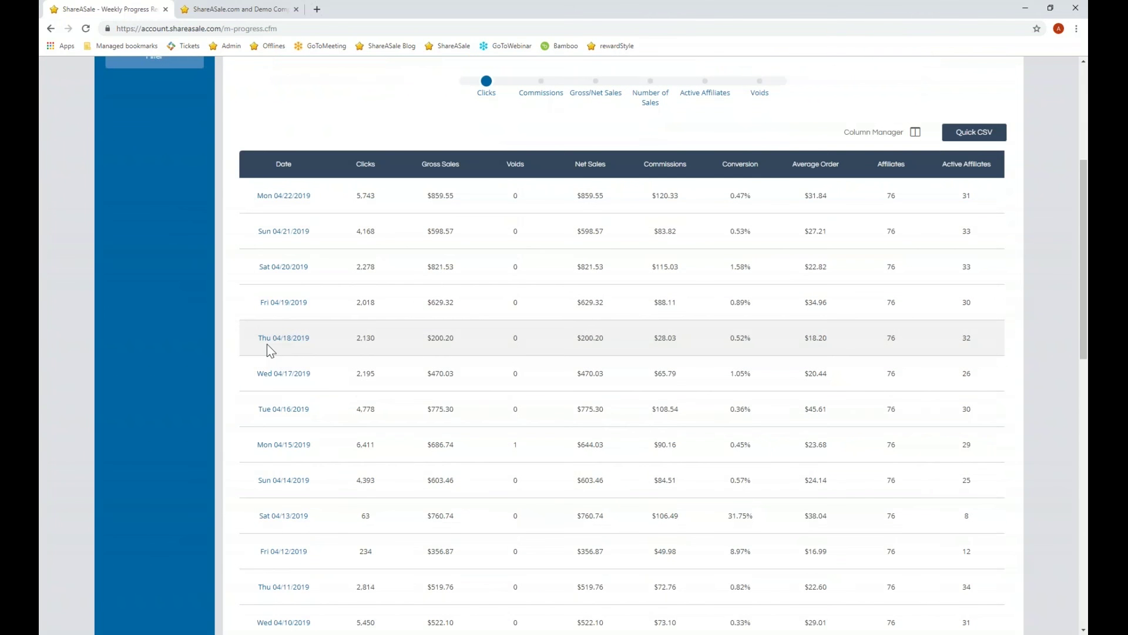
# Review the columns available for the Weekly Progress Report in the Column Manager, and close it without changing the selection
pyautogui.click(915, 132)
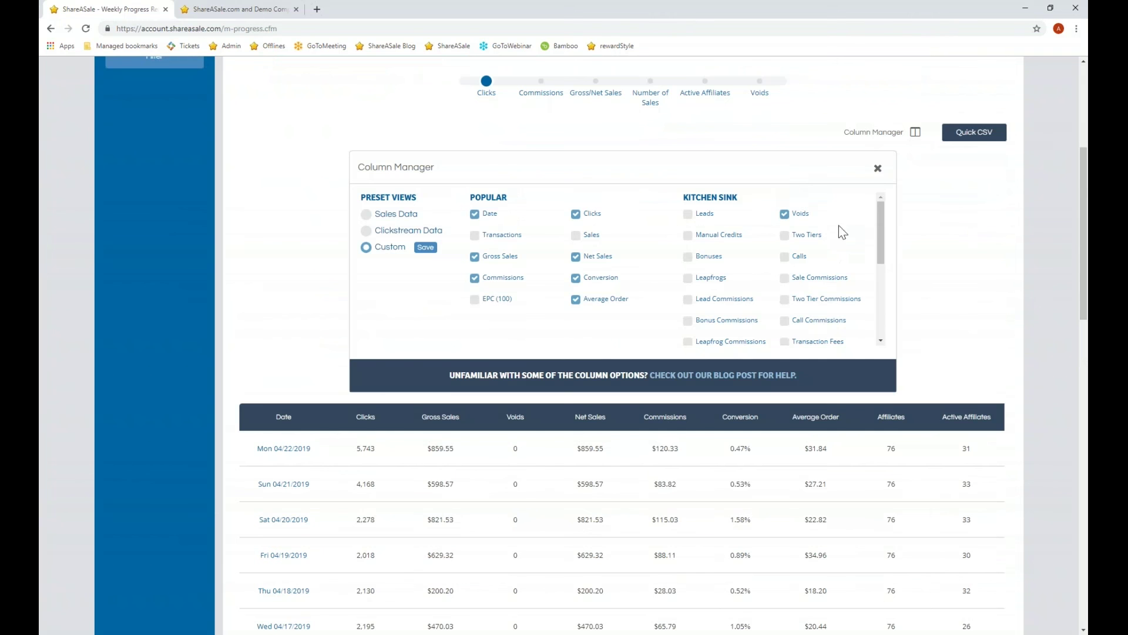
pyautogui.scroll(-10, 843, 233)
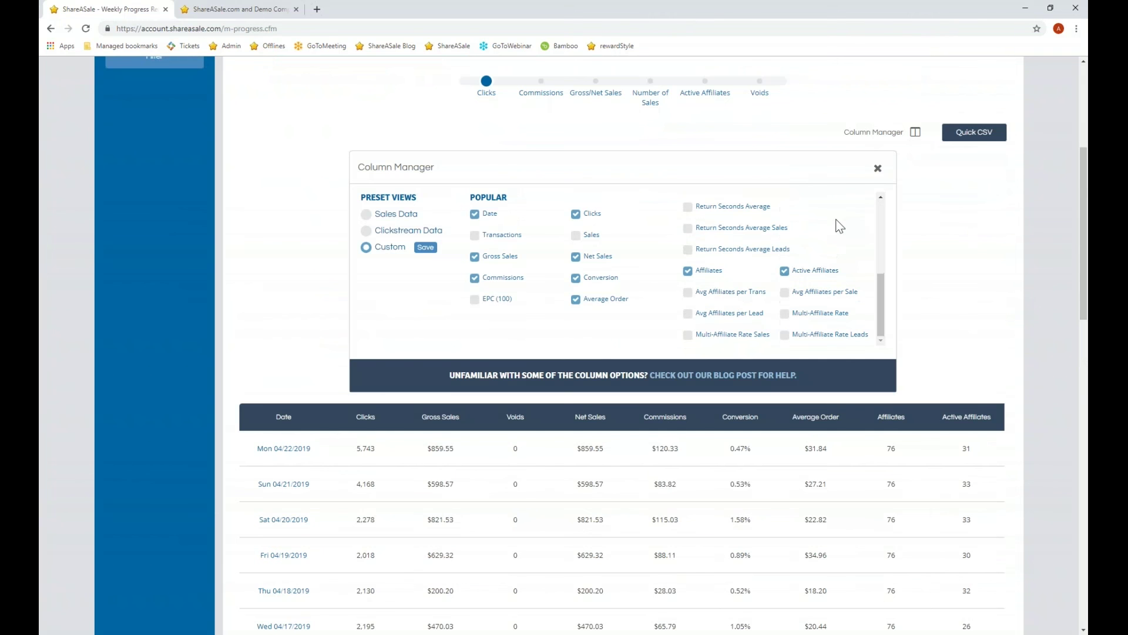
pyautogui.click(878, 169)
pyautogui.scroll(5, 453, 231)
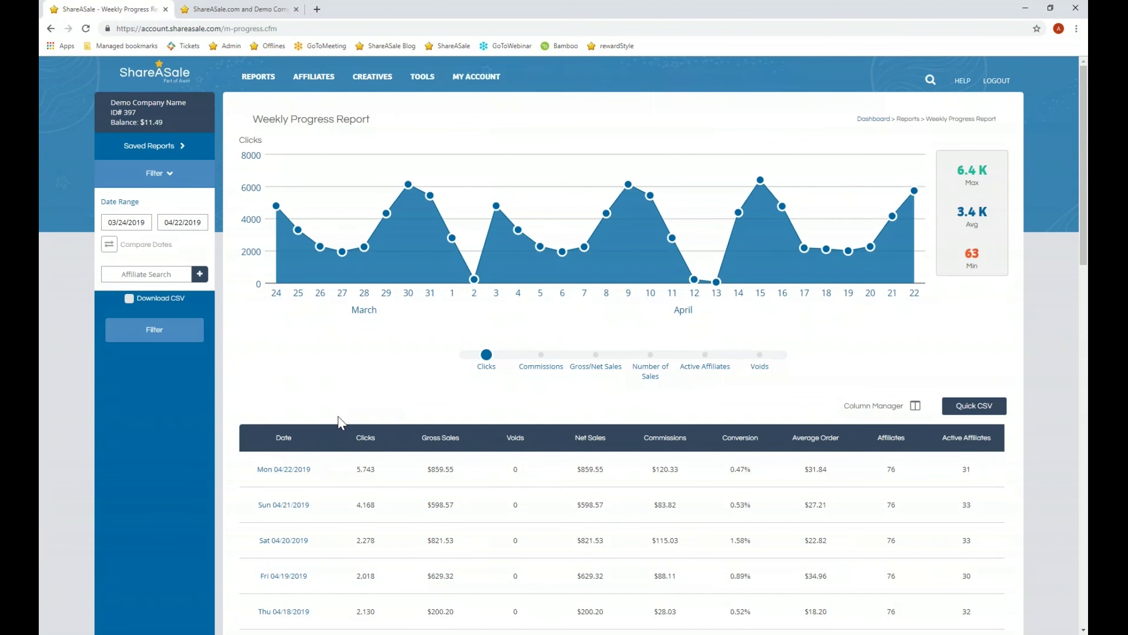
# Filter the Weekly Progress Report to affiliates with the blogger tag
pyautogui.click(130, 273)
pyautogui.write('tag')
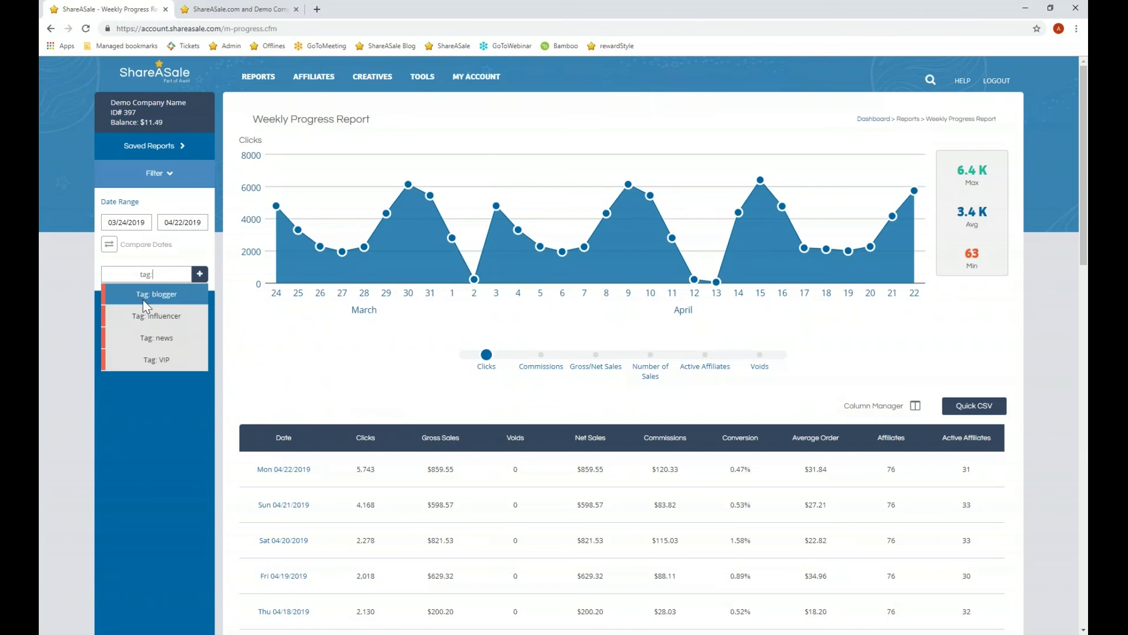
pyautogui.click(143, 294)
pyautogui.click(156, 348)
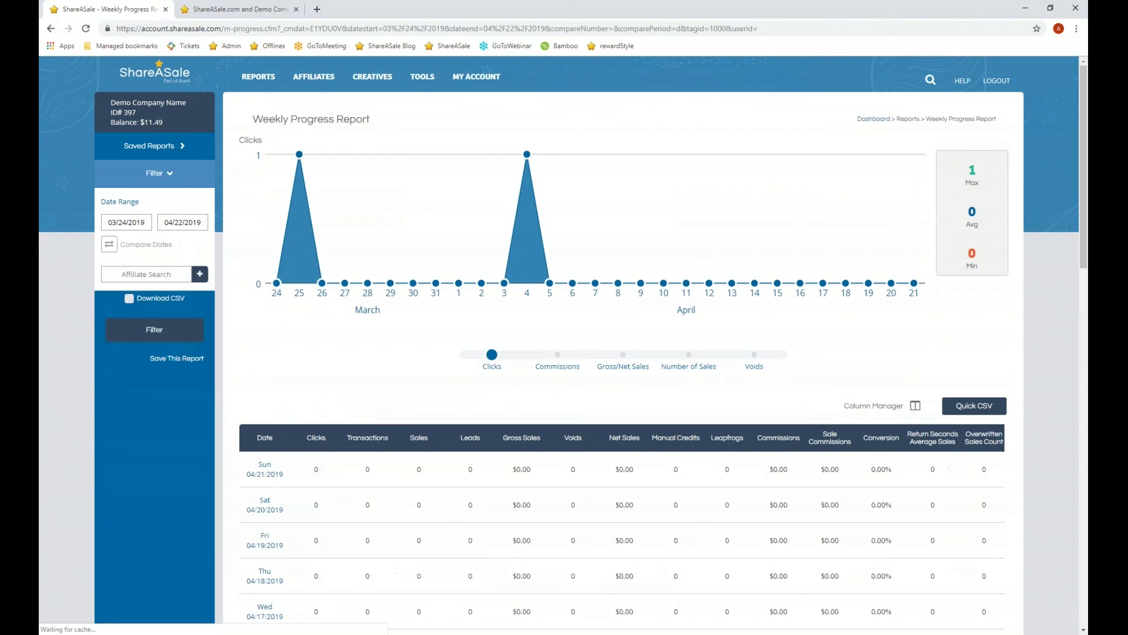
# Open the Ledger Report and look through its balance impact chart and the individual transaction entries
pyautogui.click(251, 82)
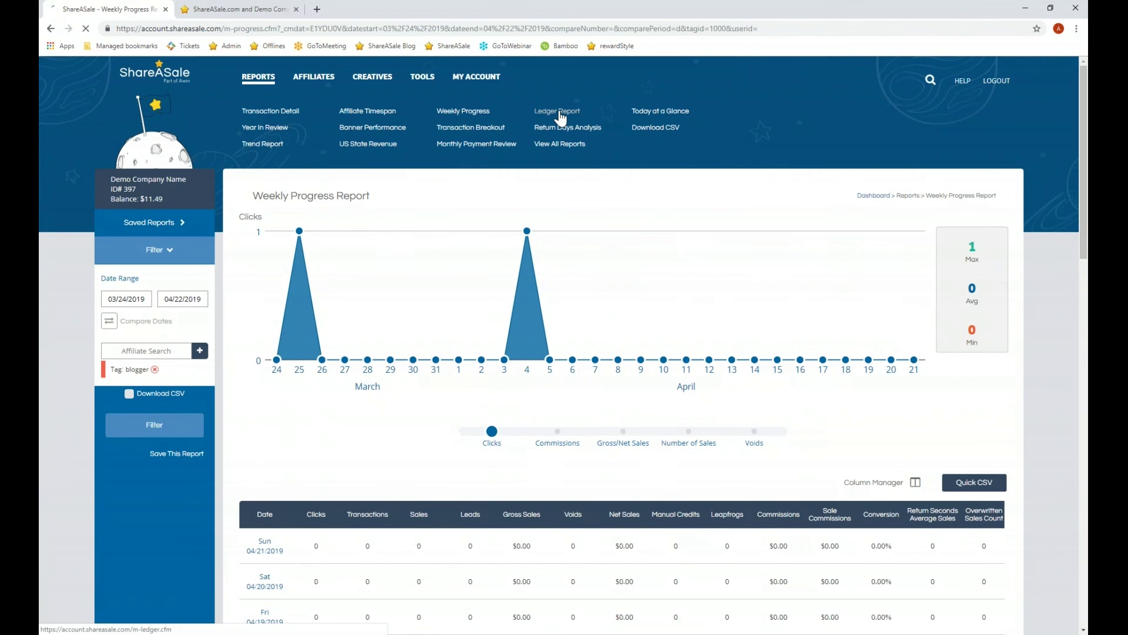
pyautogui.click(561, 111)
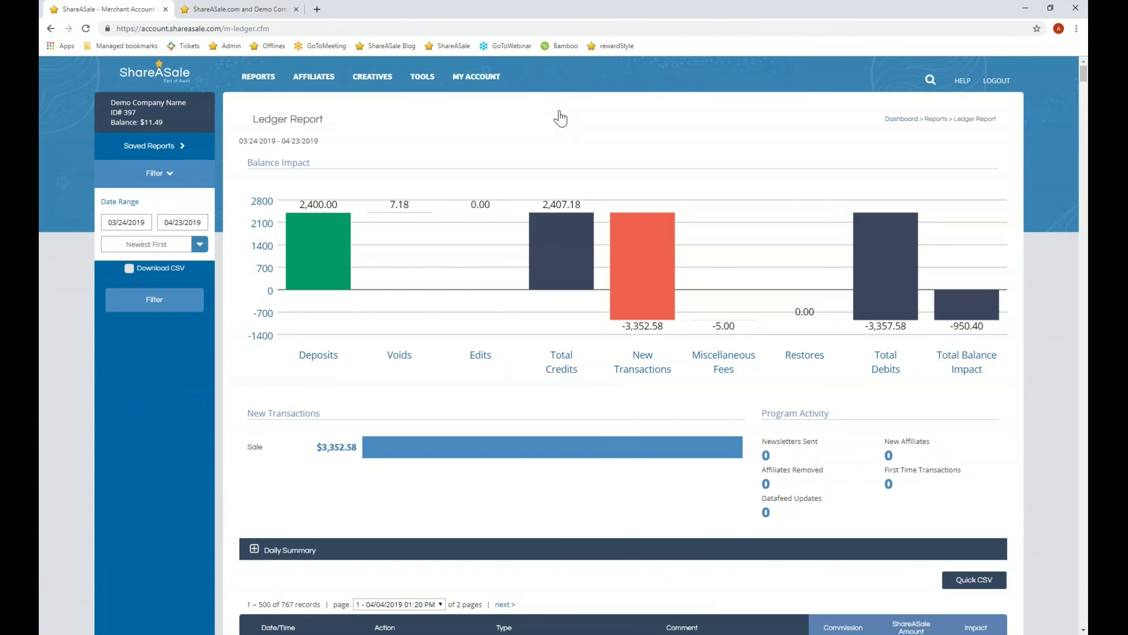
pyautogui.scroll(-7, 436, 247)
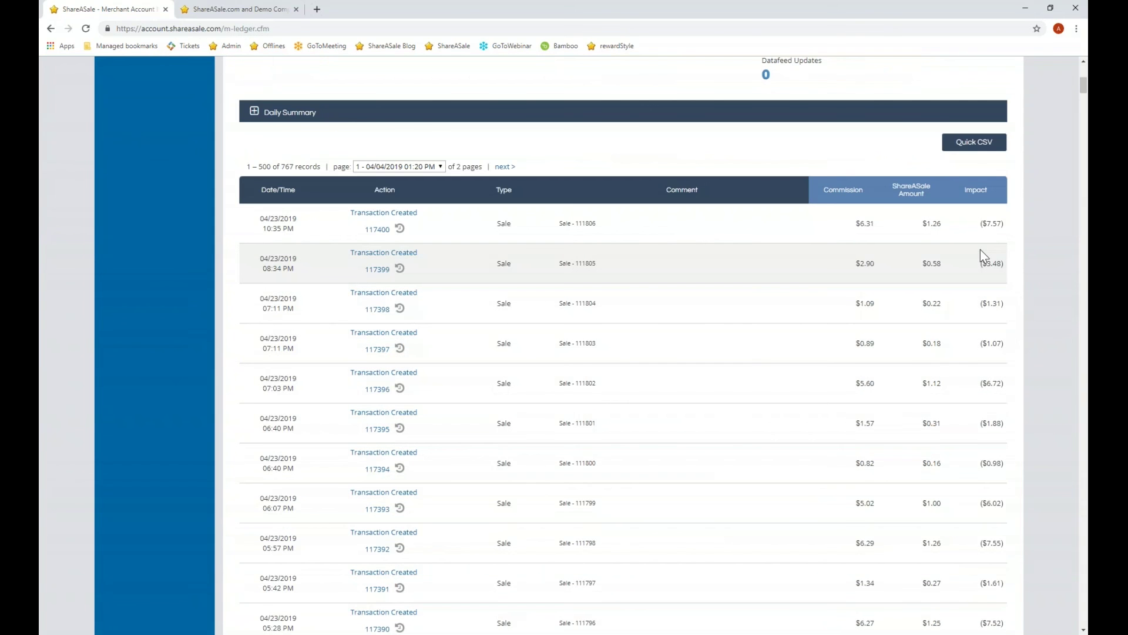
pyautogui.scroll(7, 977, 280)
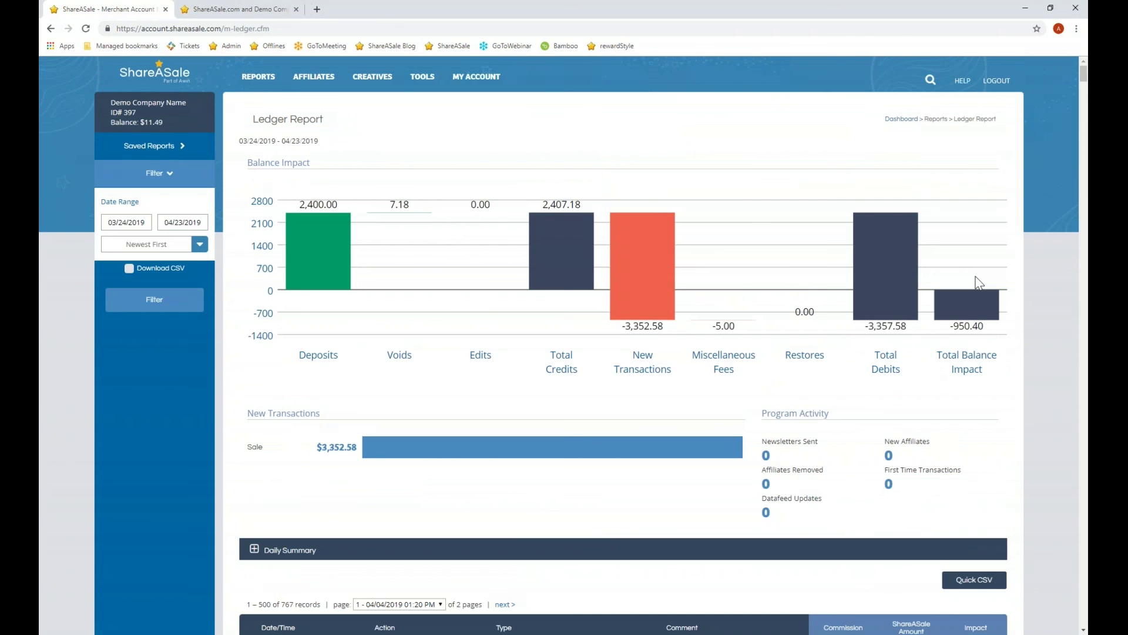
# Run the Banner Performance report with its default filters and look through the results for each creative
pyautogui.click(259, 80)
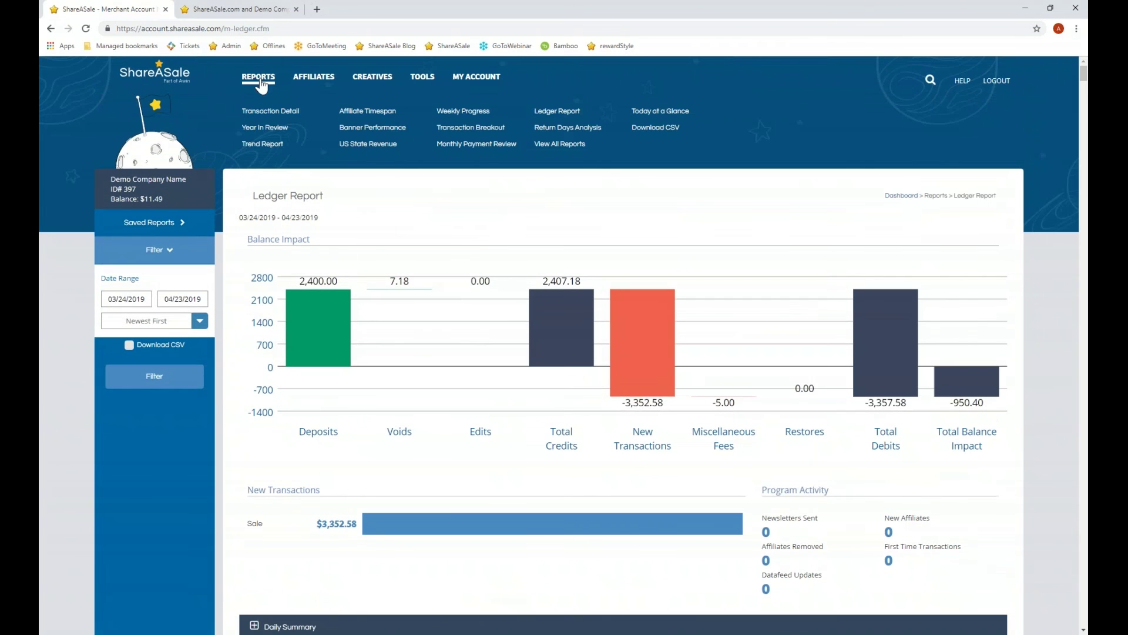
pyautogui.click(370, 127)
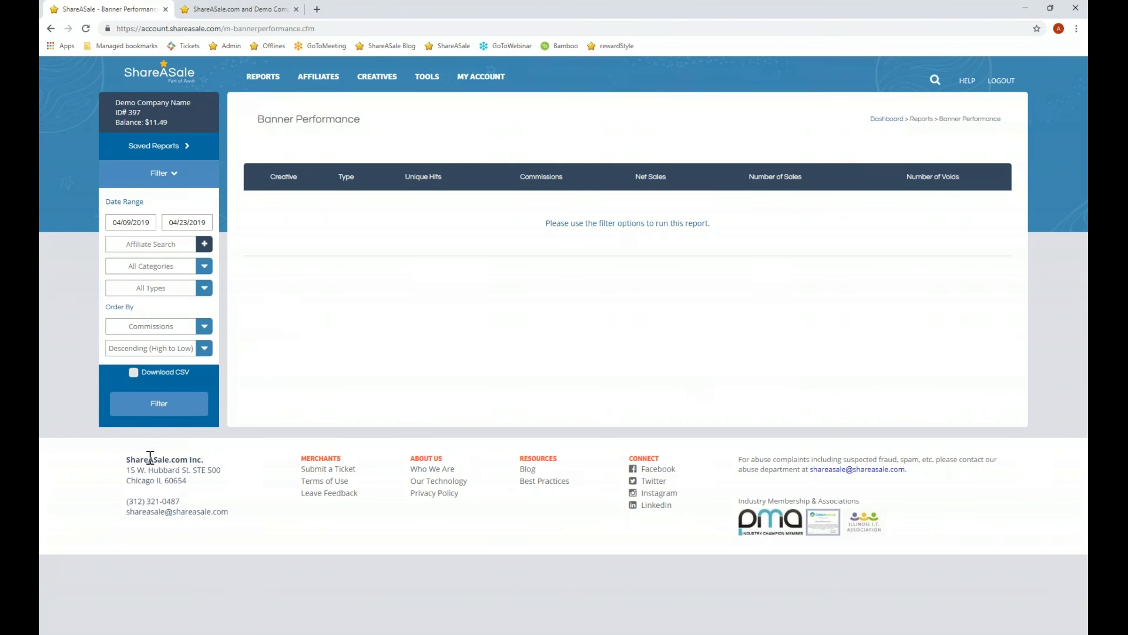
pyautogui.click(164, 408)
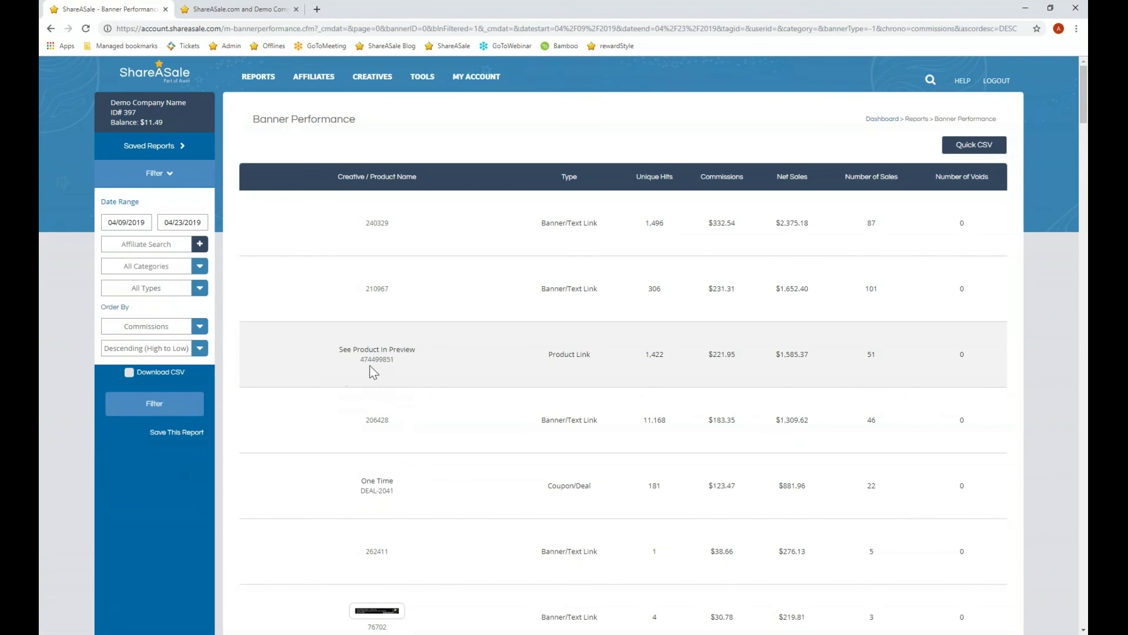
pyautogui.scroll(-15, 369, 365)
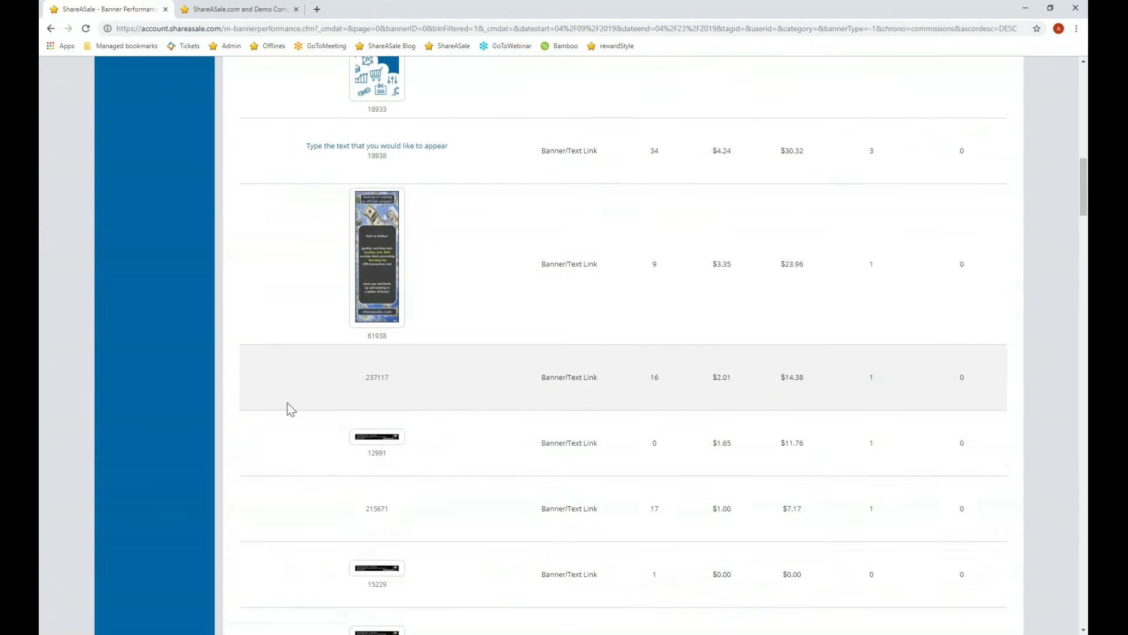
pyautogui.scroll(-12, 289, 409)
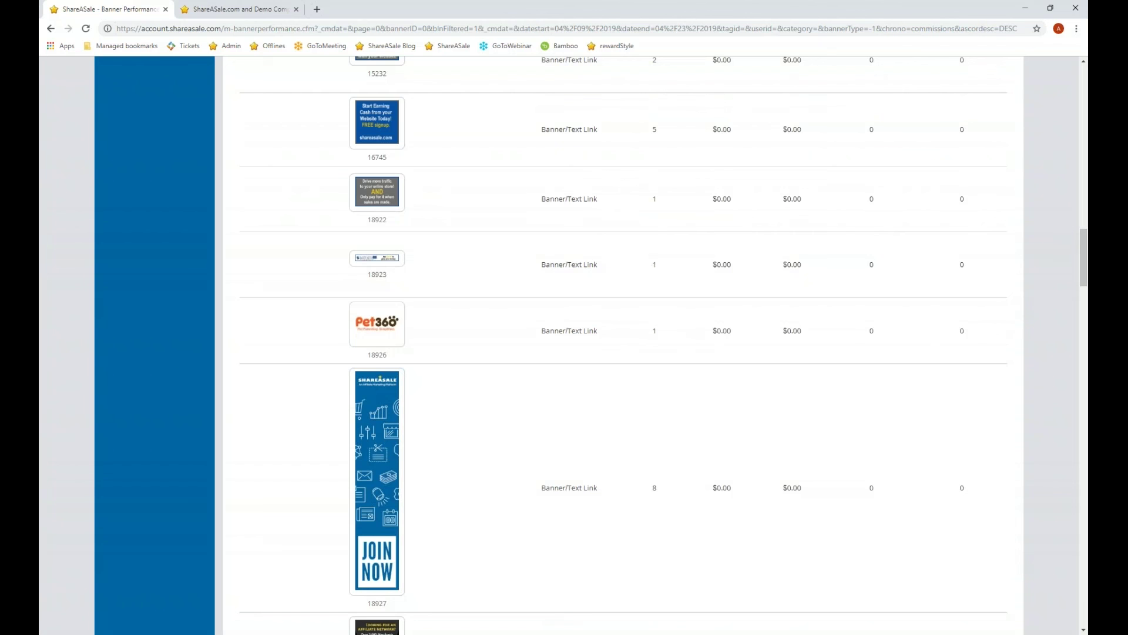
pyautogui.moveTo(1083, 250); pyautogui.dragTo(1079, 69)
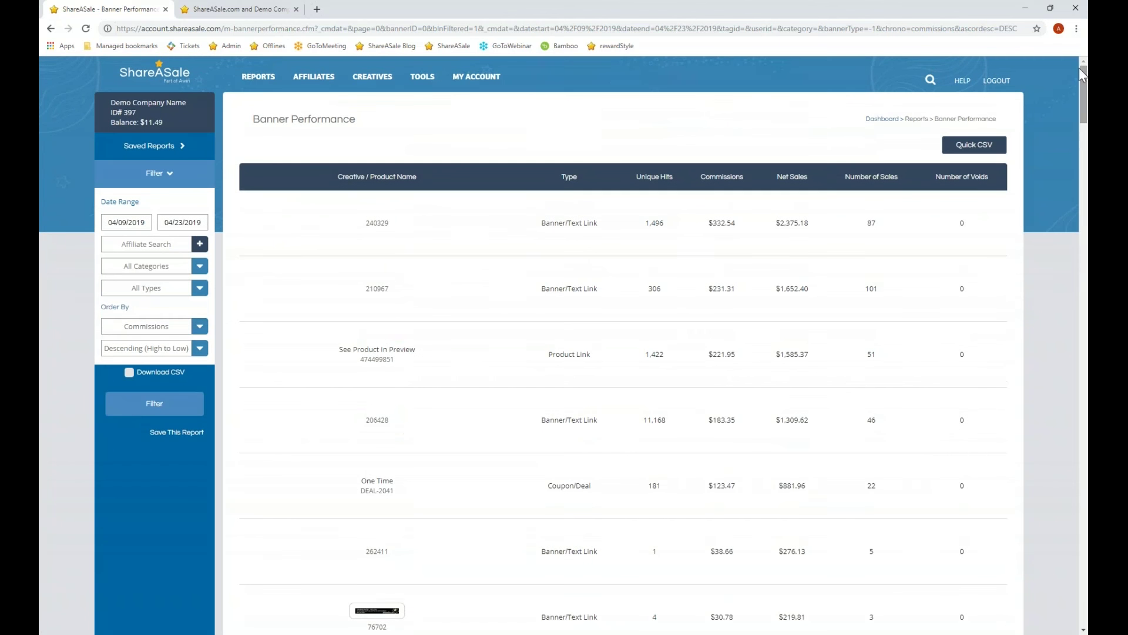
# Open the Transaction Breakout Report and filter it by the Coupon Transactions breakout metric
pyautogui.click(328, 82)
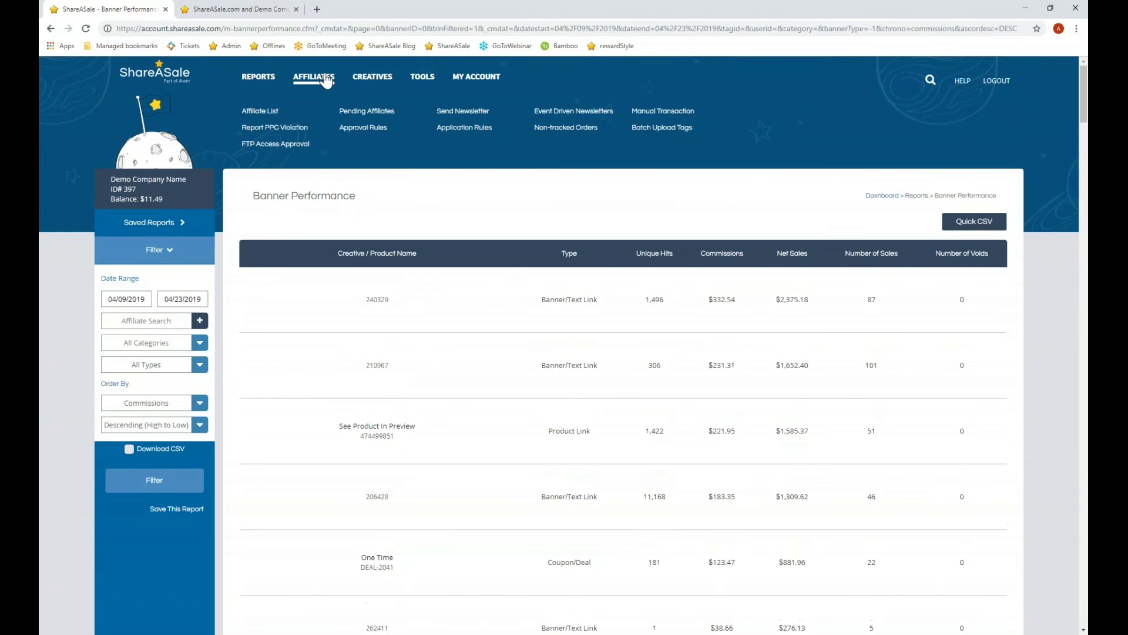
pyautogui.click(250, 83)
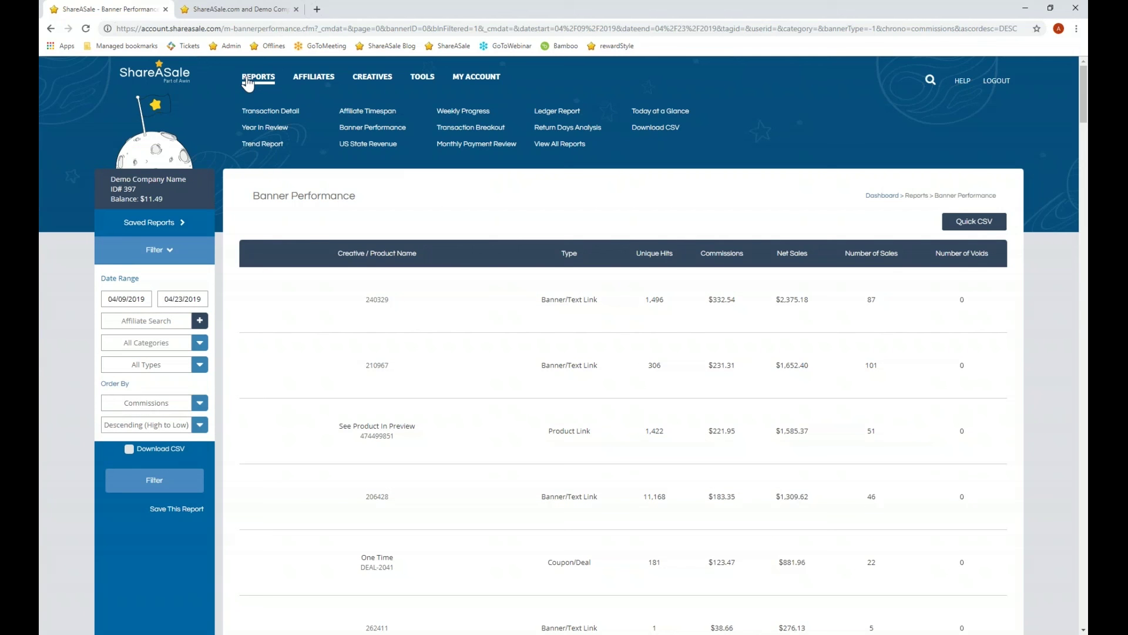
pyautogui.click(482, 129)
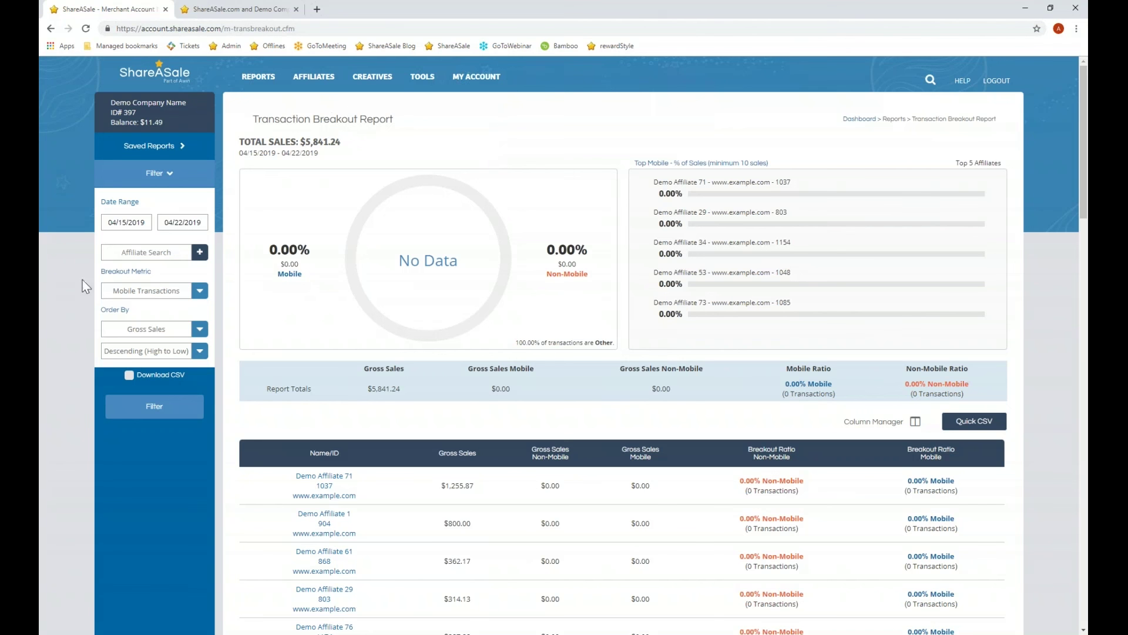
pyautogui.click(199, 290)
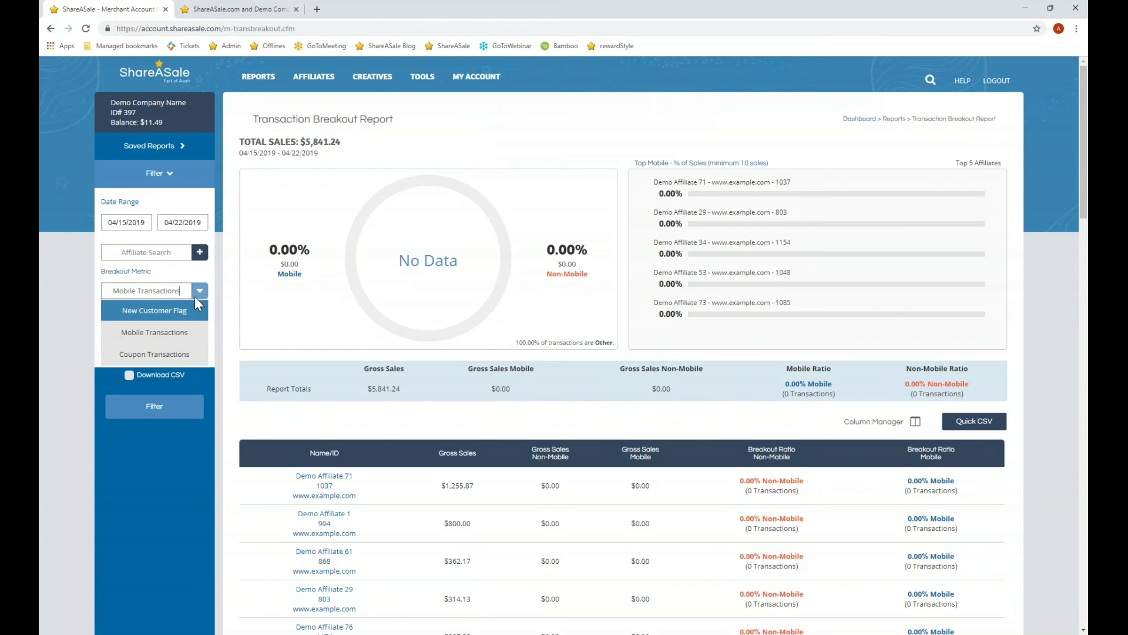
pyautogui.click(165, 353)
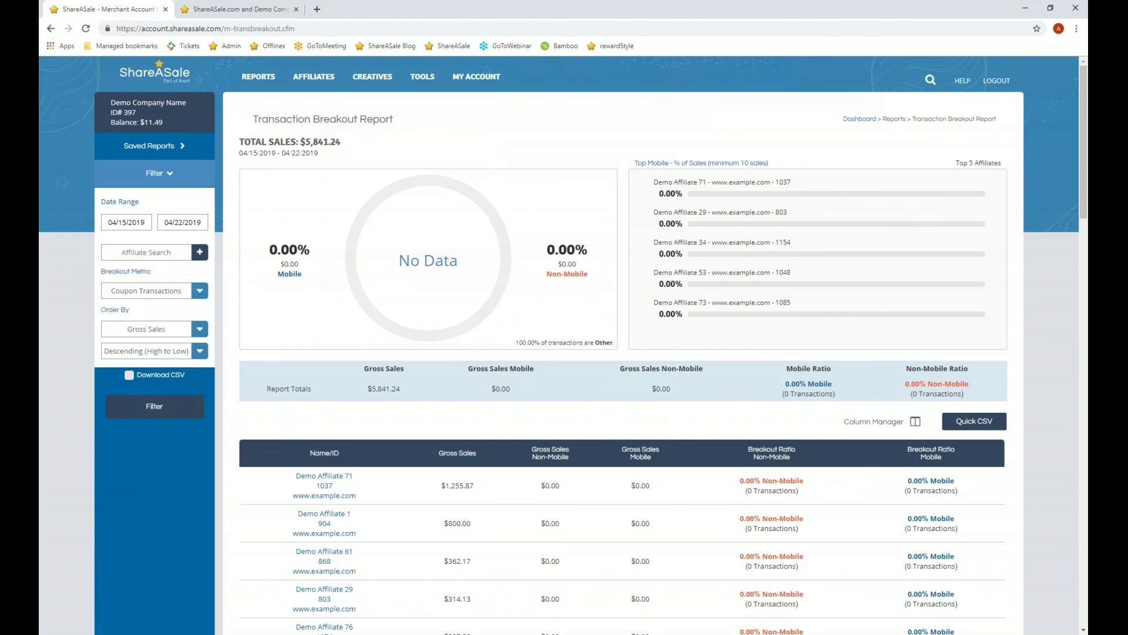
pyautogui.click(156, 406)
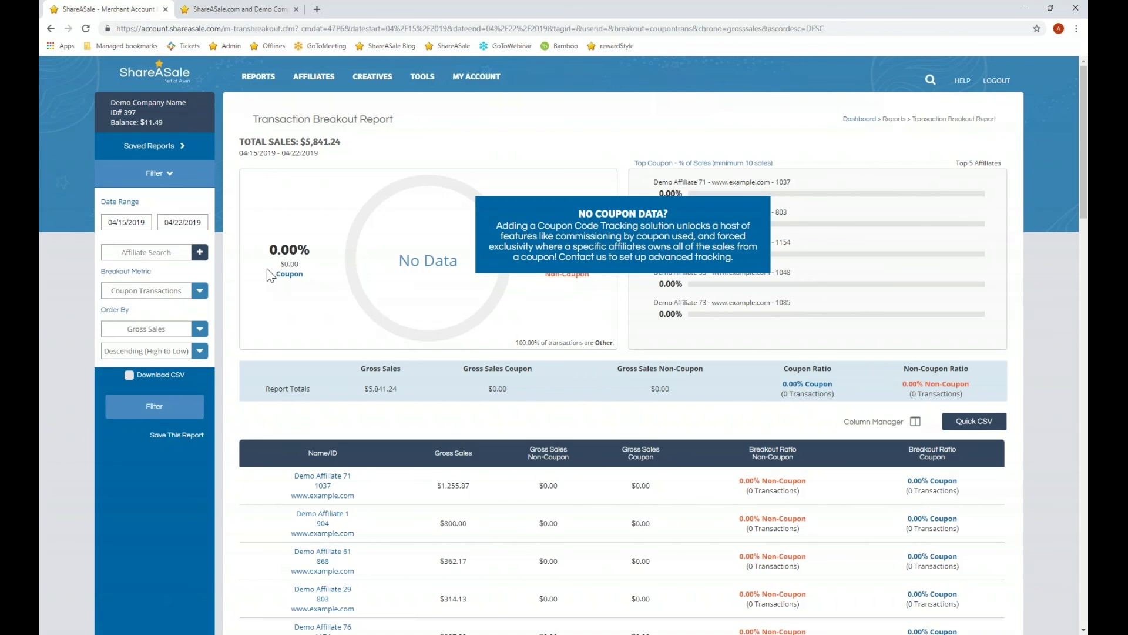
# Change the Transaction Breakout Report's breakout metric to New Customer Flag and apply the filter
pyautogui.click(200, 291)
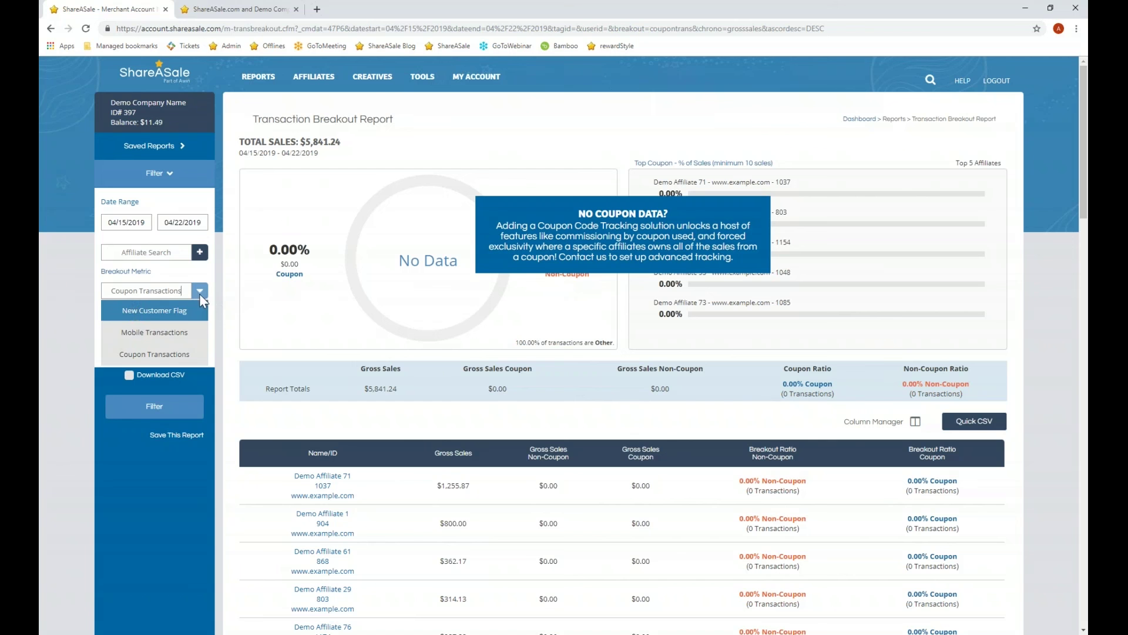
pyautogui.click(136, 310)
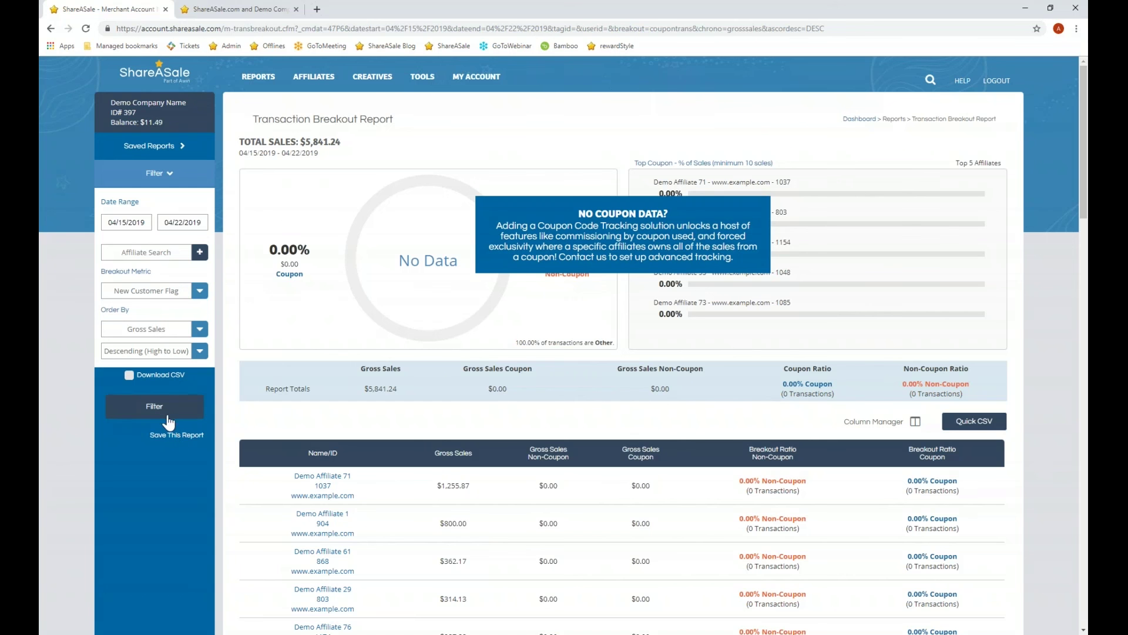
pyautogui.click(168, 417)
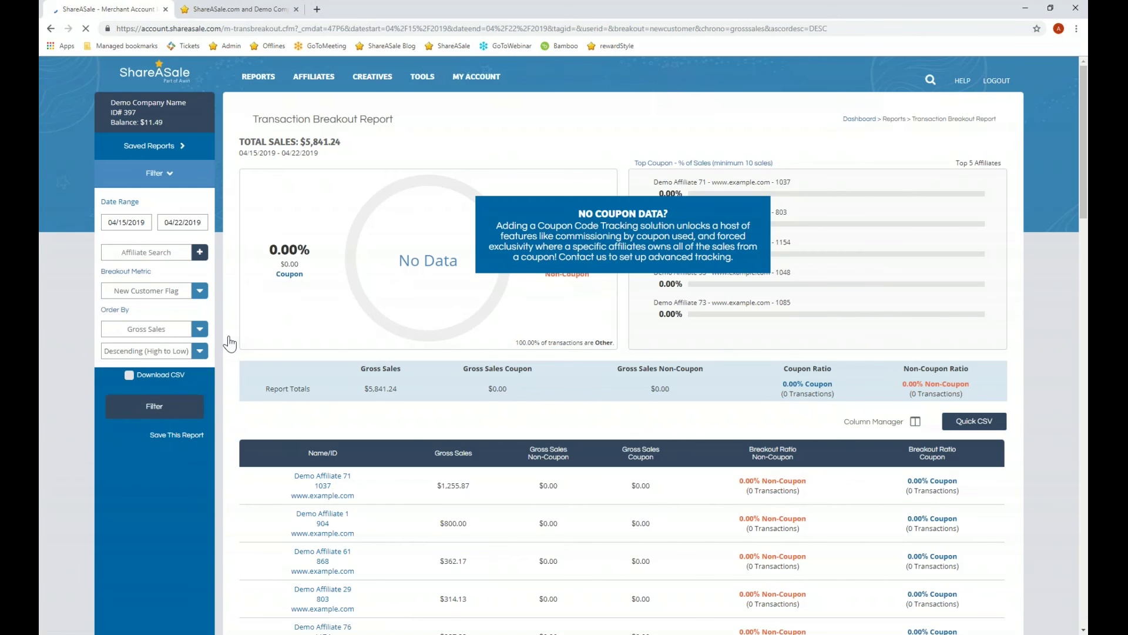